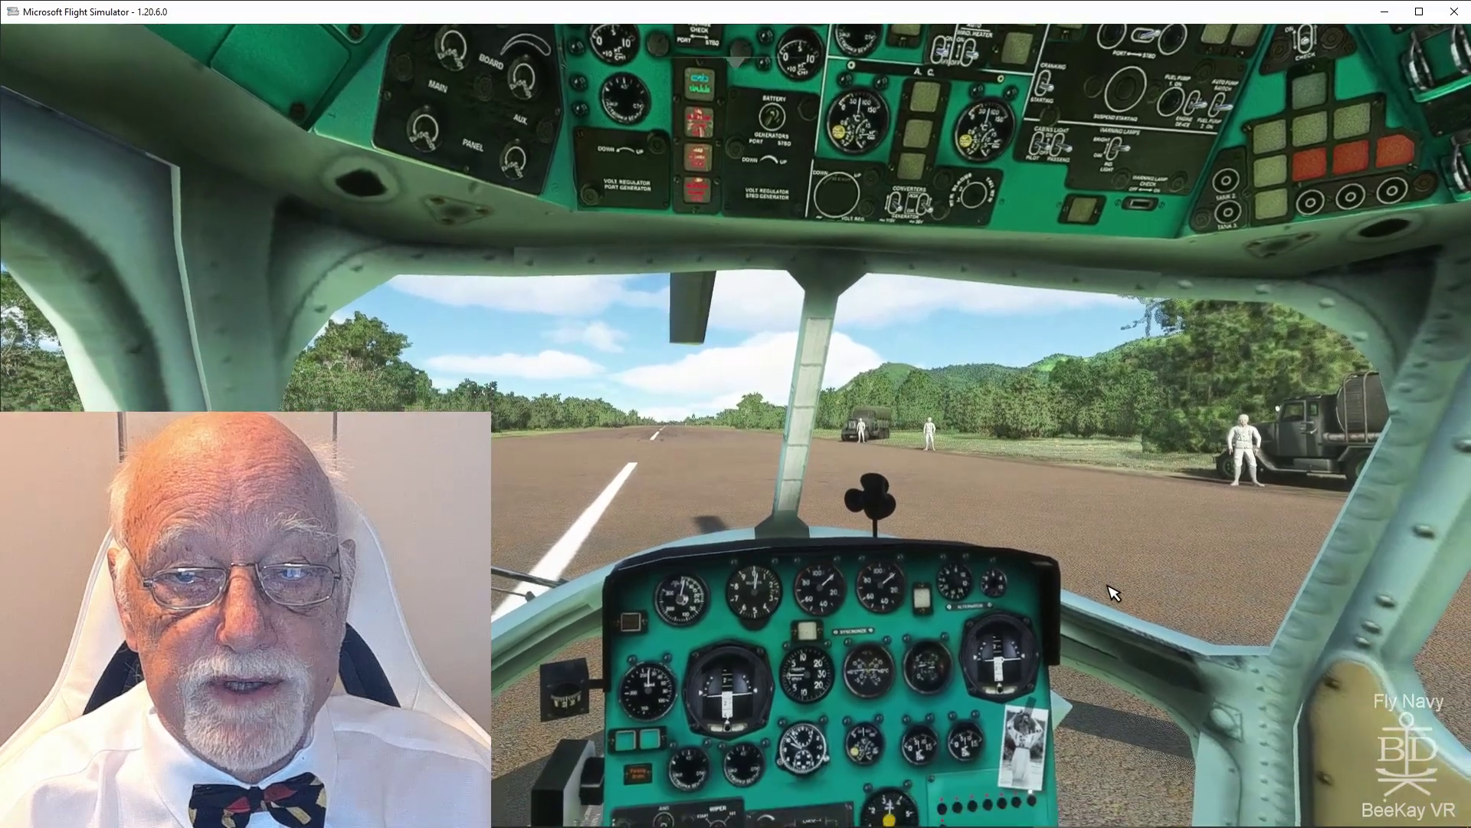
# Step: Switch to an external view of the parked helicopter, look around it, and close the flight simulator
pyautogui.press('End')
pyautogui.moveTo(1114, 594); pyautogui.dragTo(1027, 483)
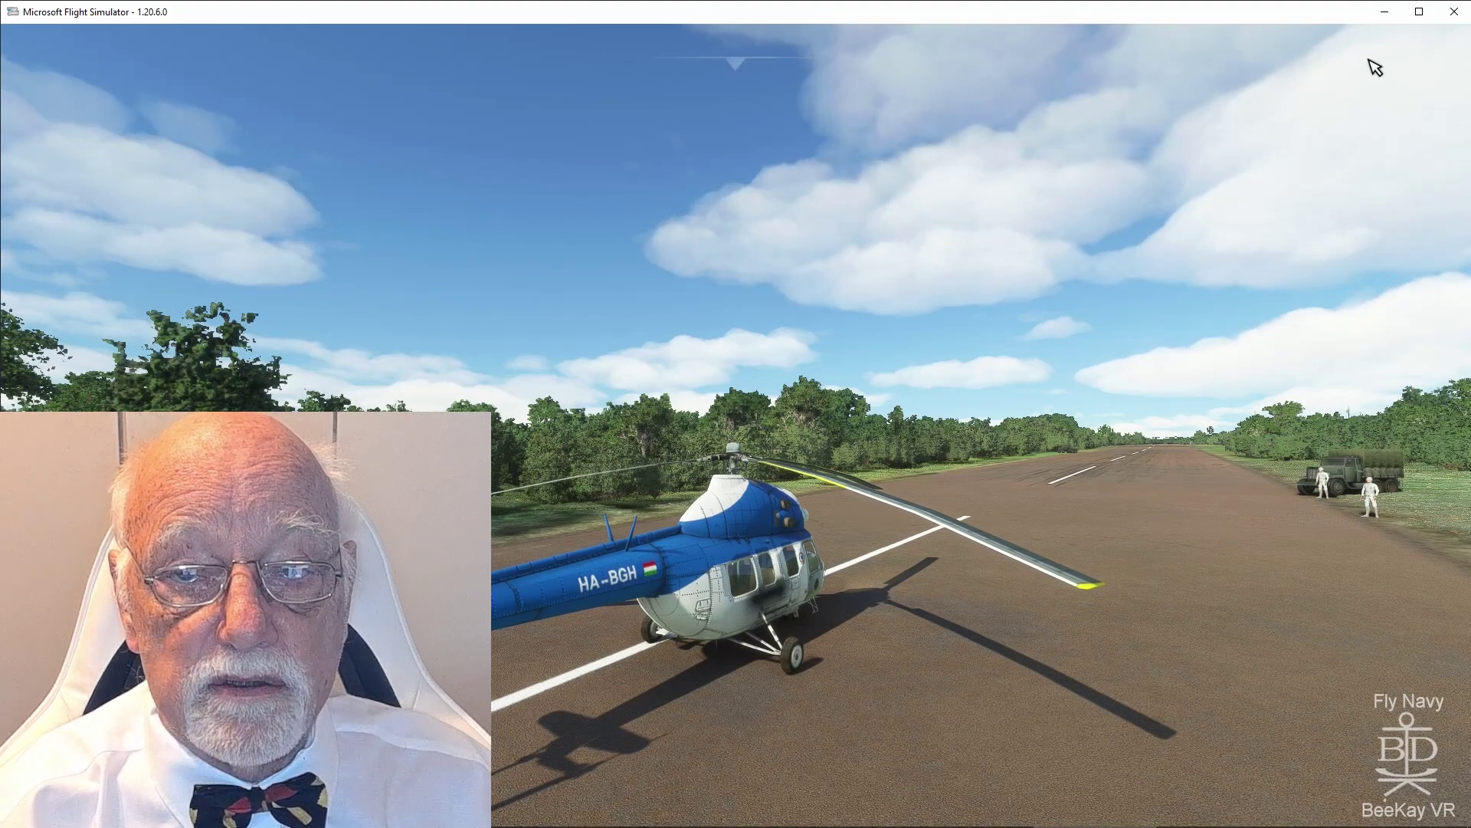
pyautogui.click(1455, 12)
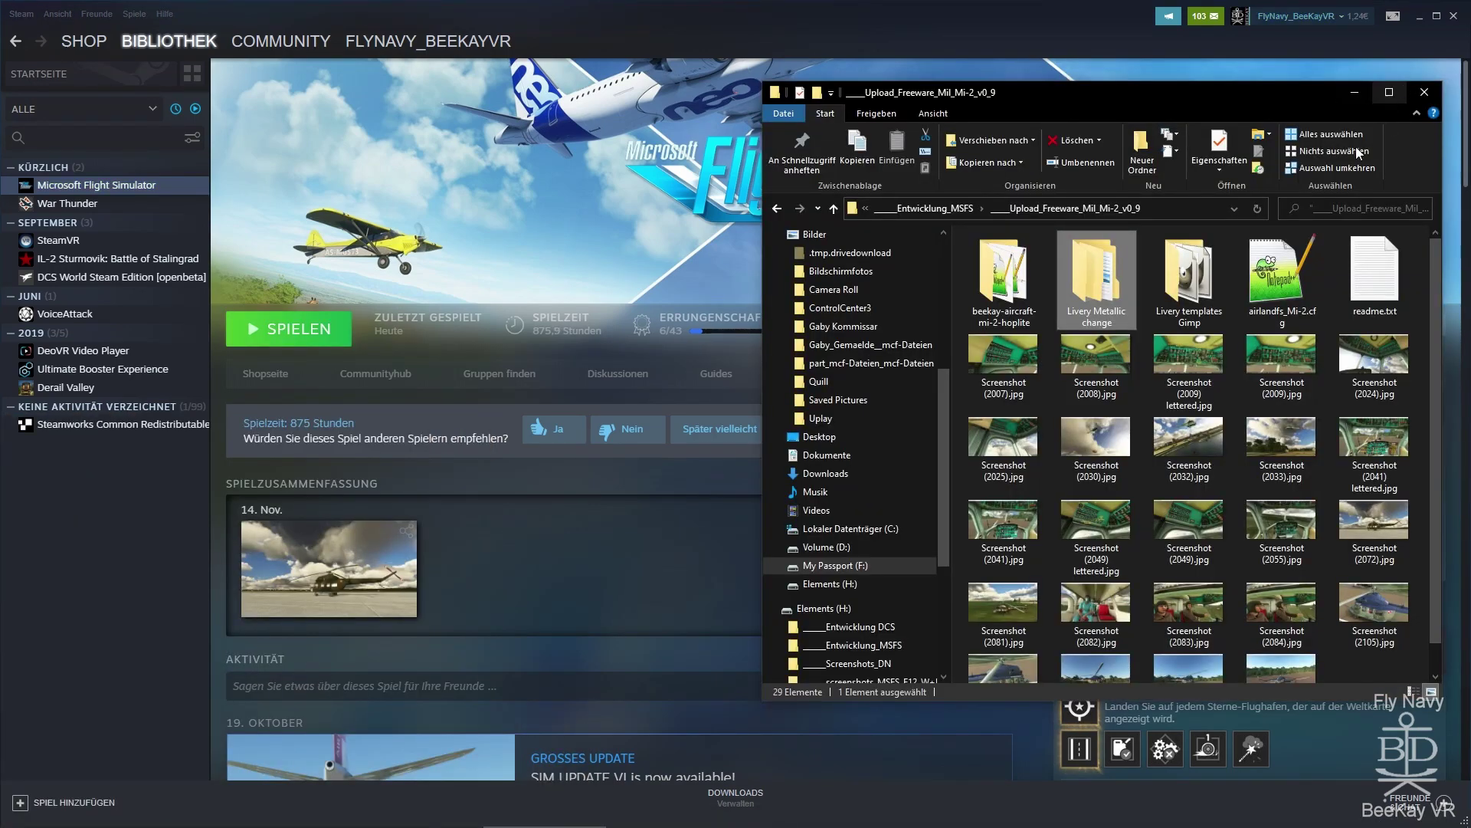
# Step: Open the AirlandFS folder inside MSFS2020_Speicher's Community folder, alongside the Mi-2 upload package folder
pyautogui.click(1388, 93)
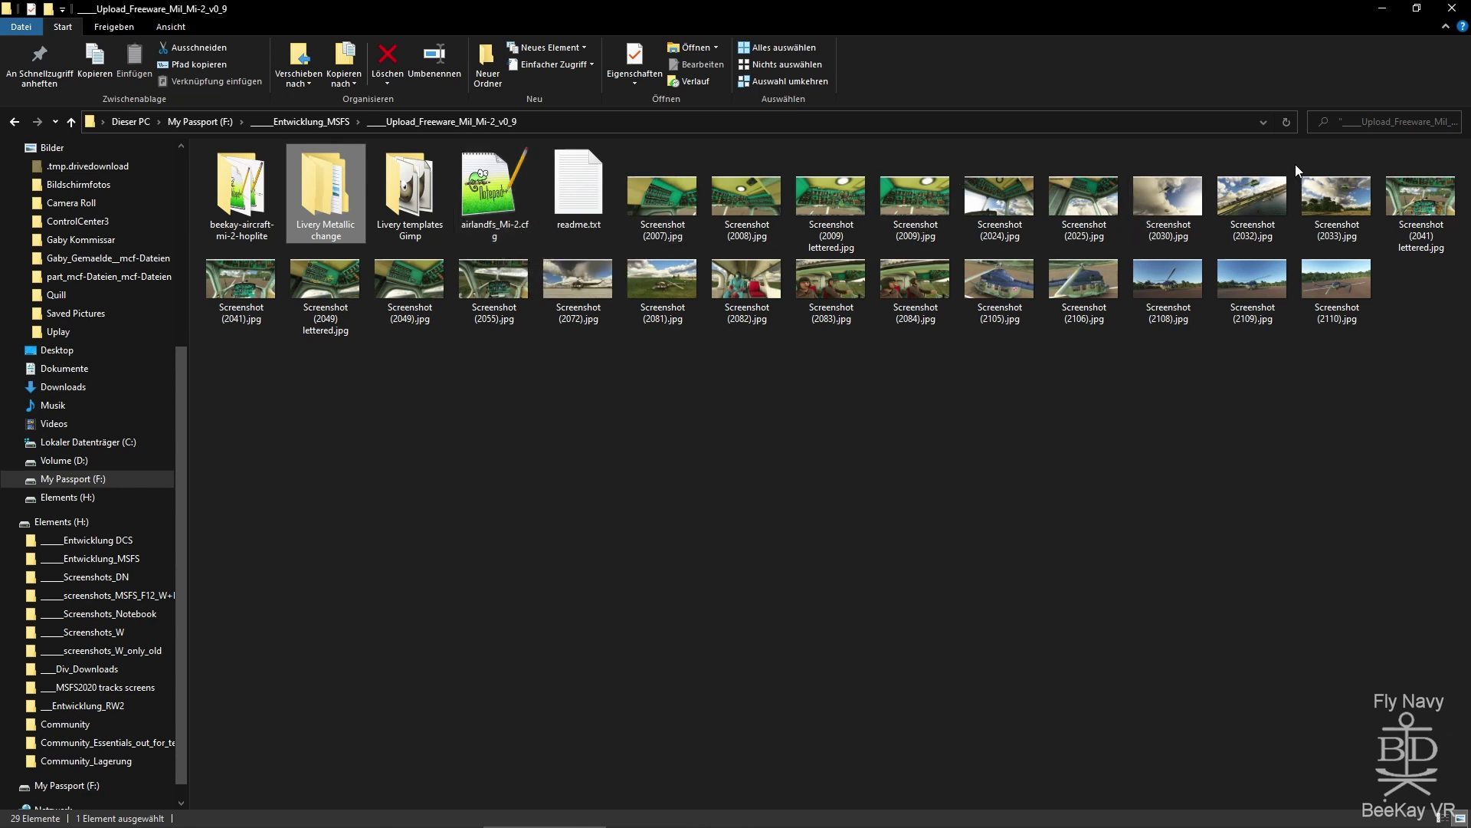
pyautogui.click(1417, 7)
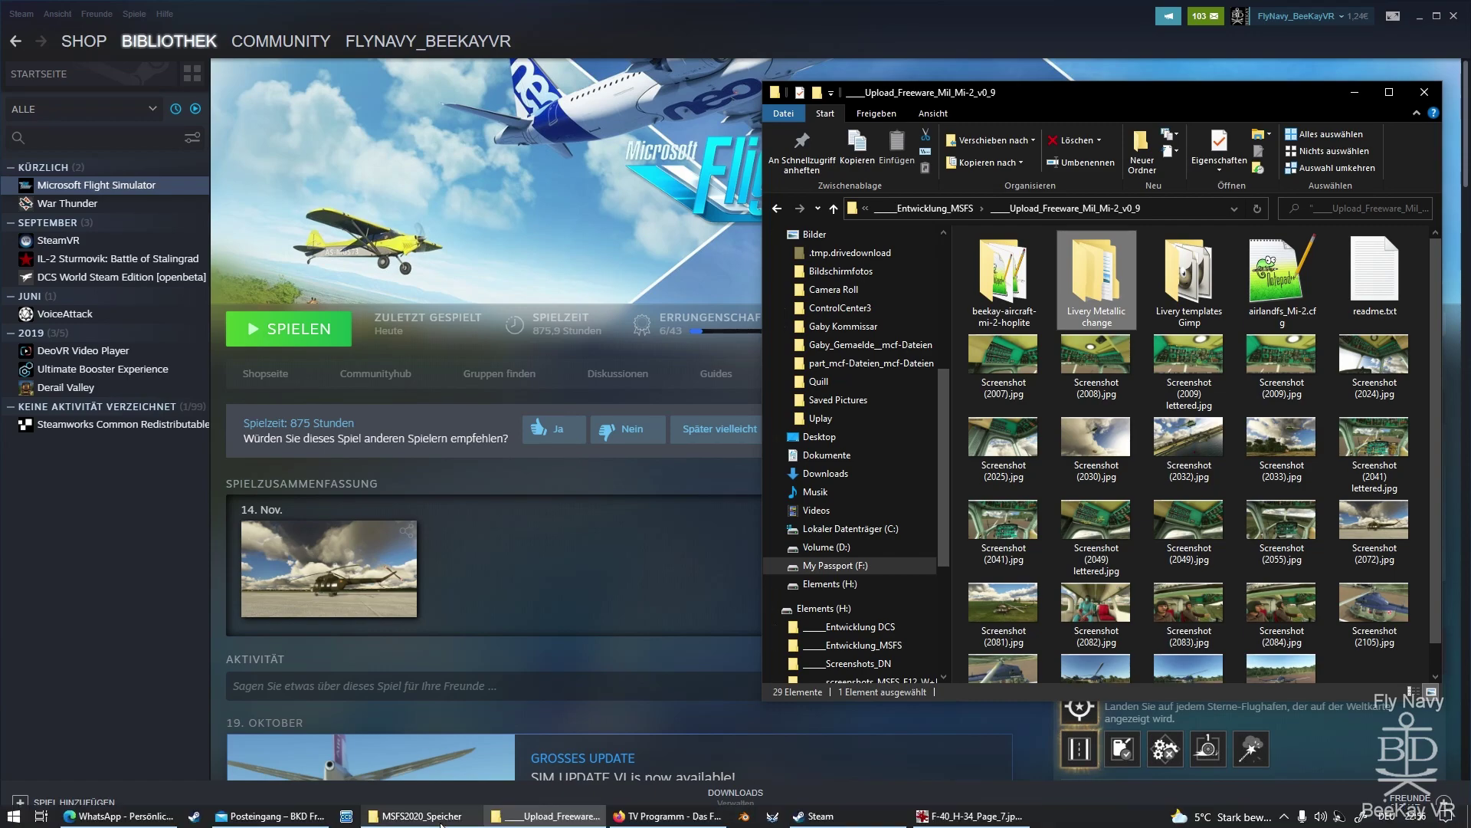
pyautogui.click(442, 819)
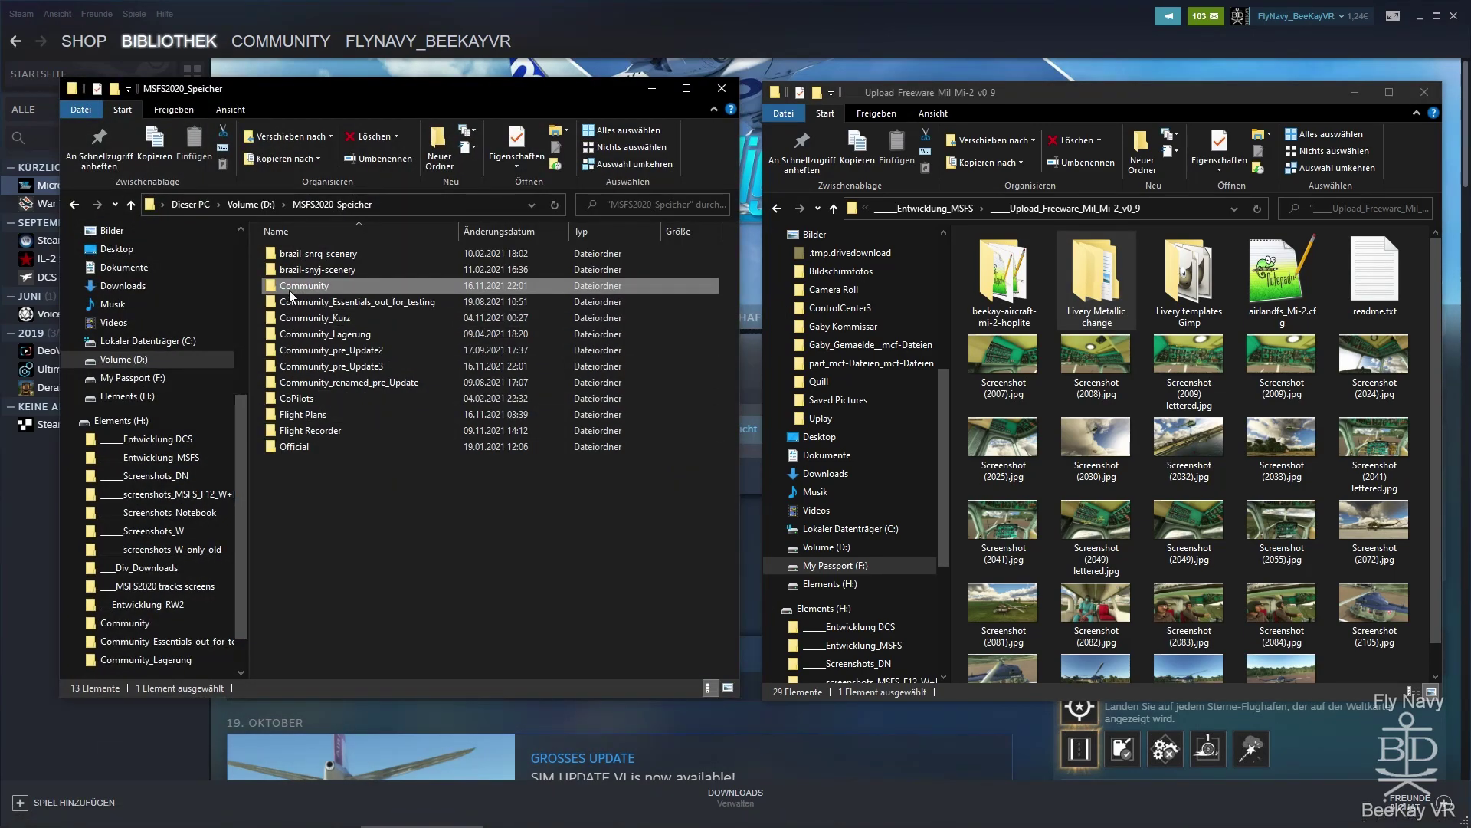
pyautogui.doubleClick(291, 297)
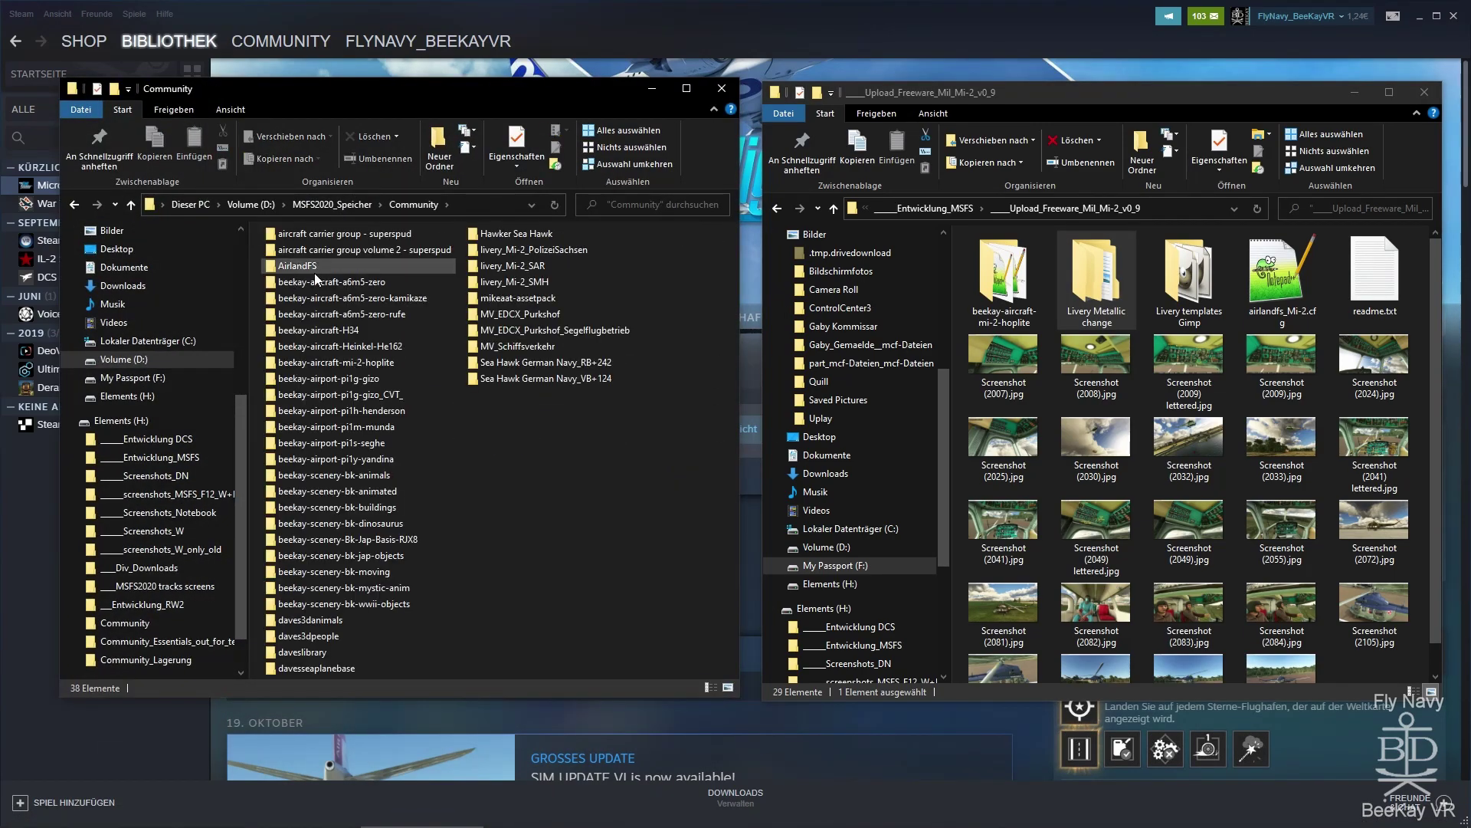
pyautogui.doubleClick(287, 265)
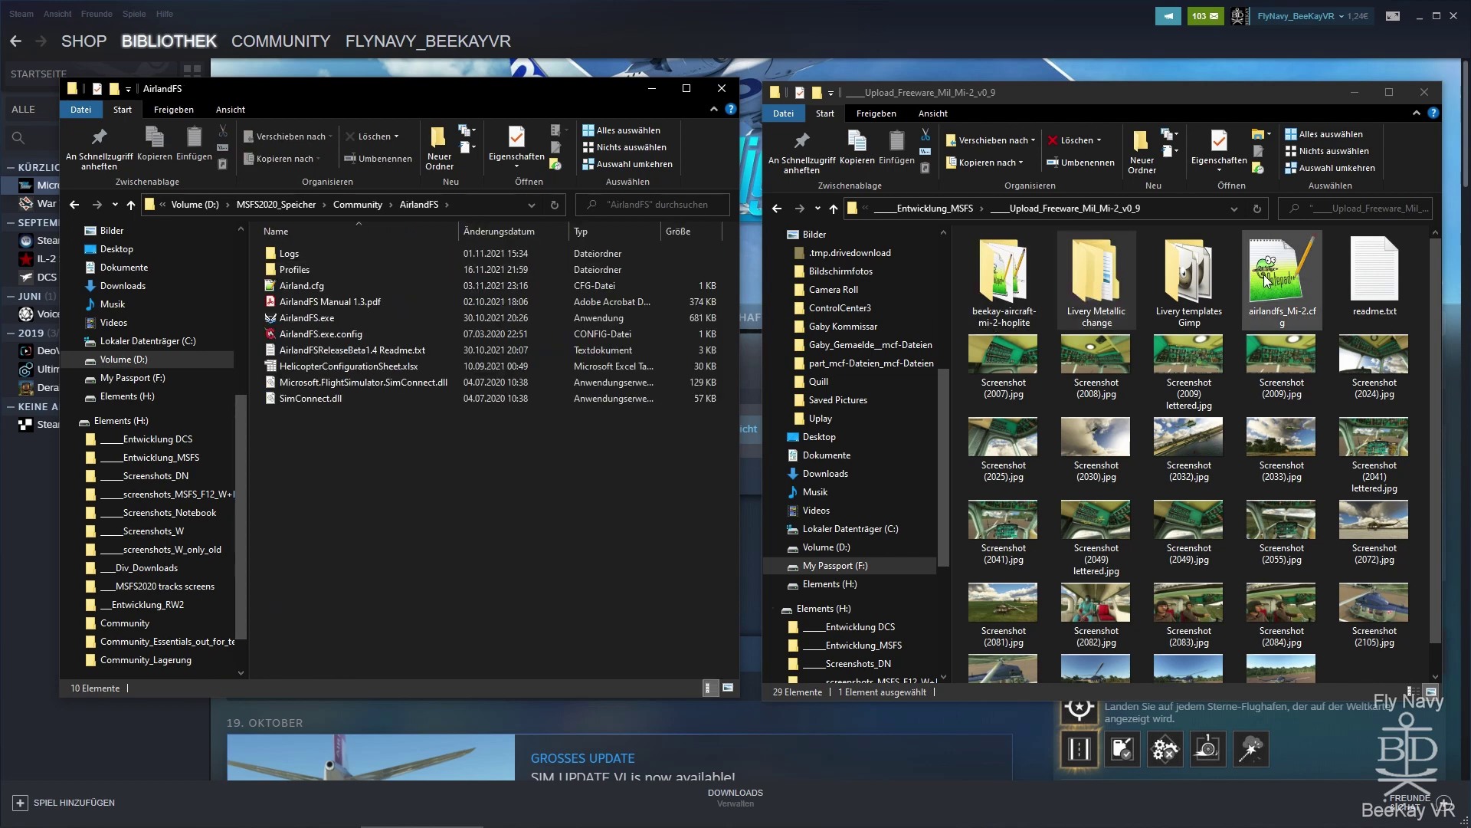
# Step: Copy airlandfs_Mi-2.cfg from the upload package into AirlandFS and move it into Profiles, replacing the existing file
pyautogui.moveTo(1265, 280); pyautogui.dragTo(378, 527)
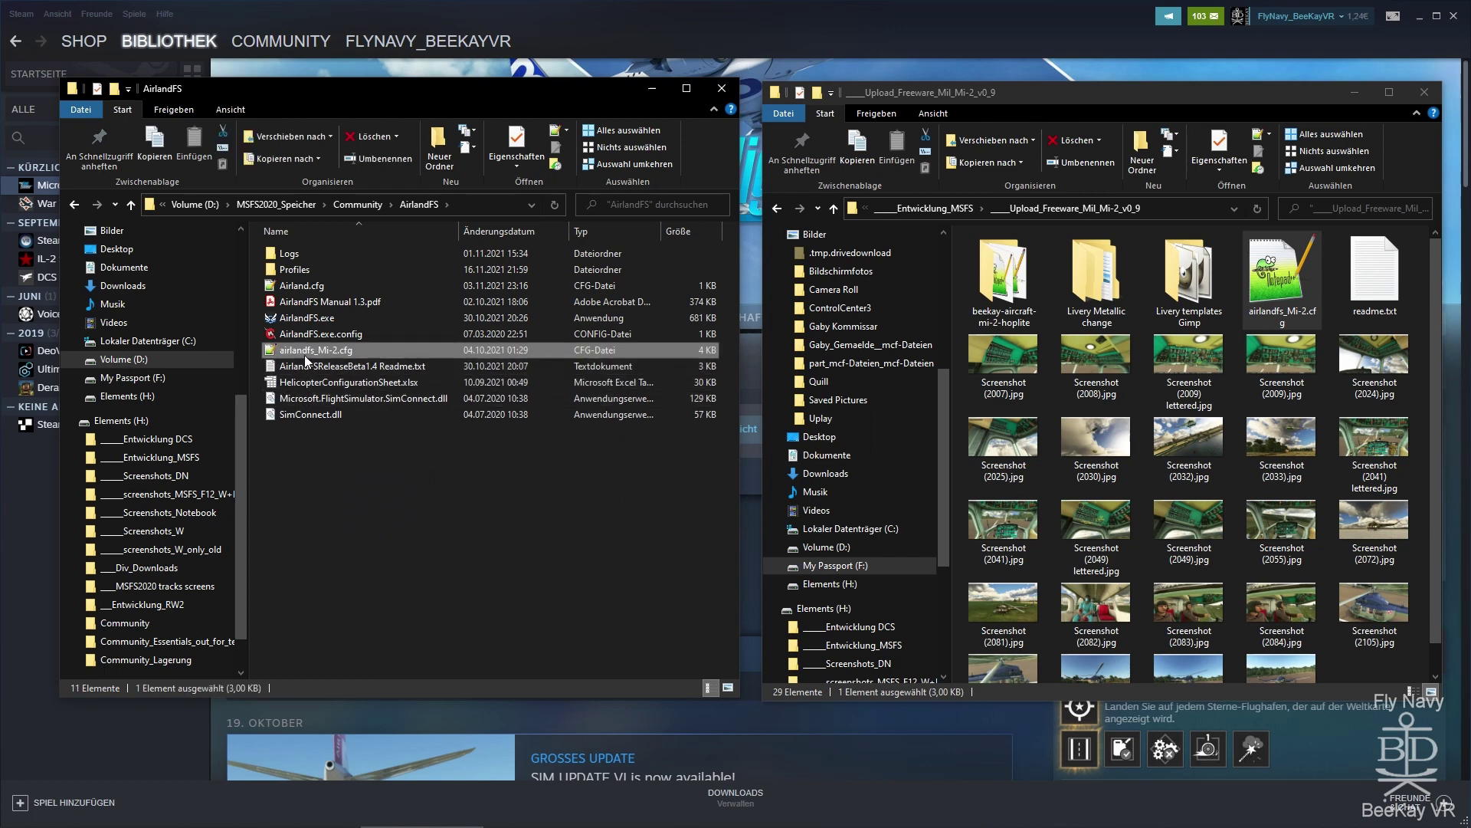
pyautogui.moveTo(307, 351); pyautogui.dragTo(317, 271)
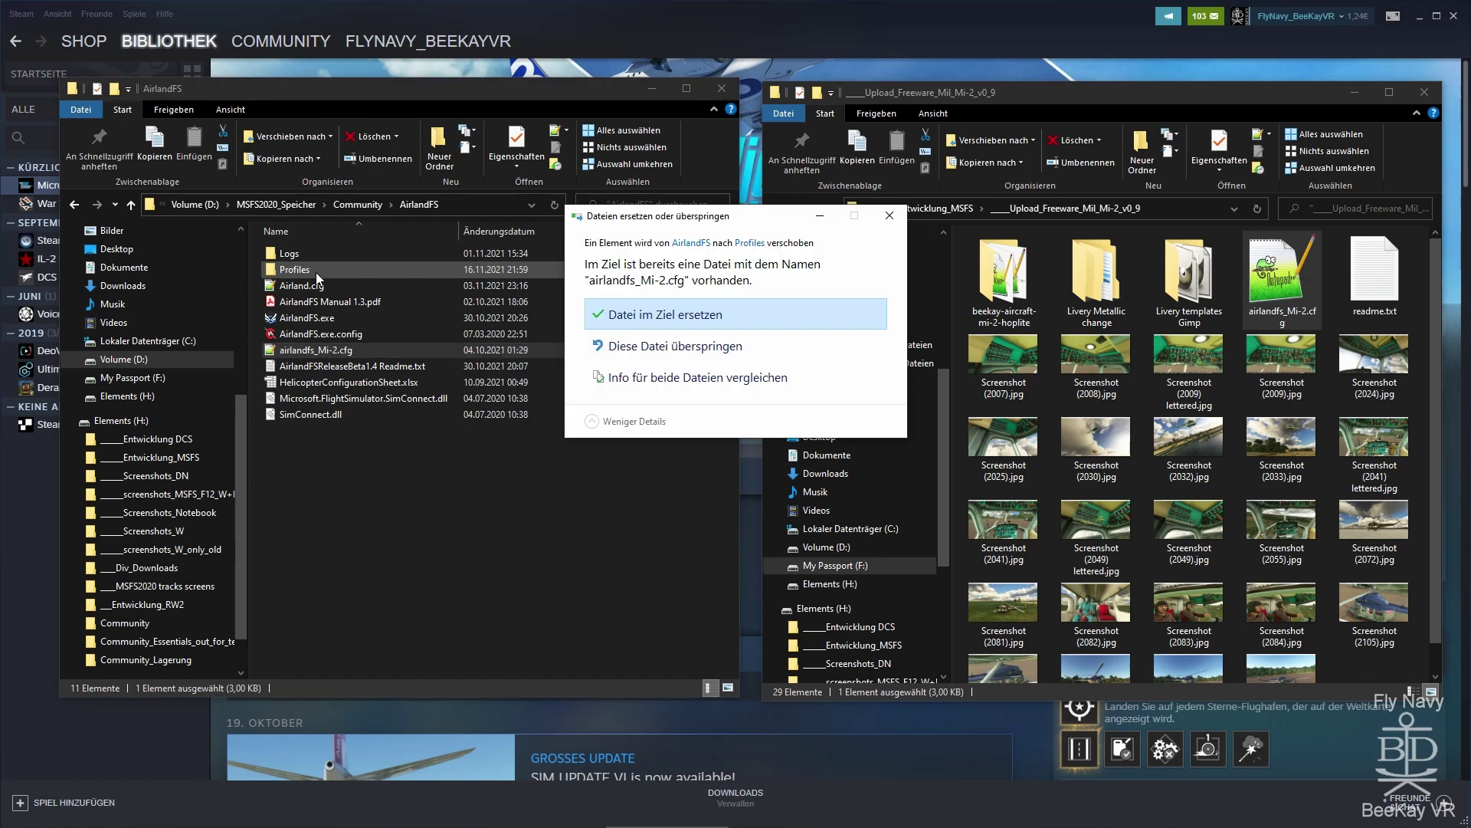
pyautogui.click(679, 317)
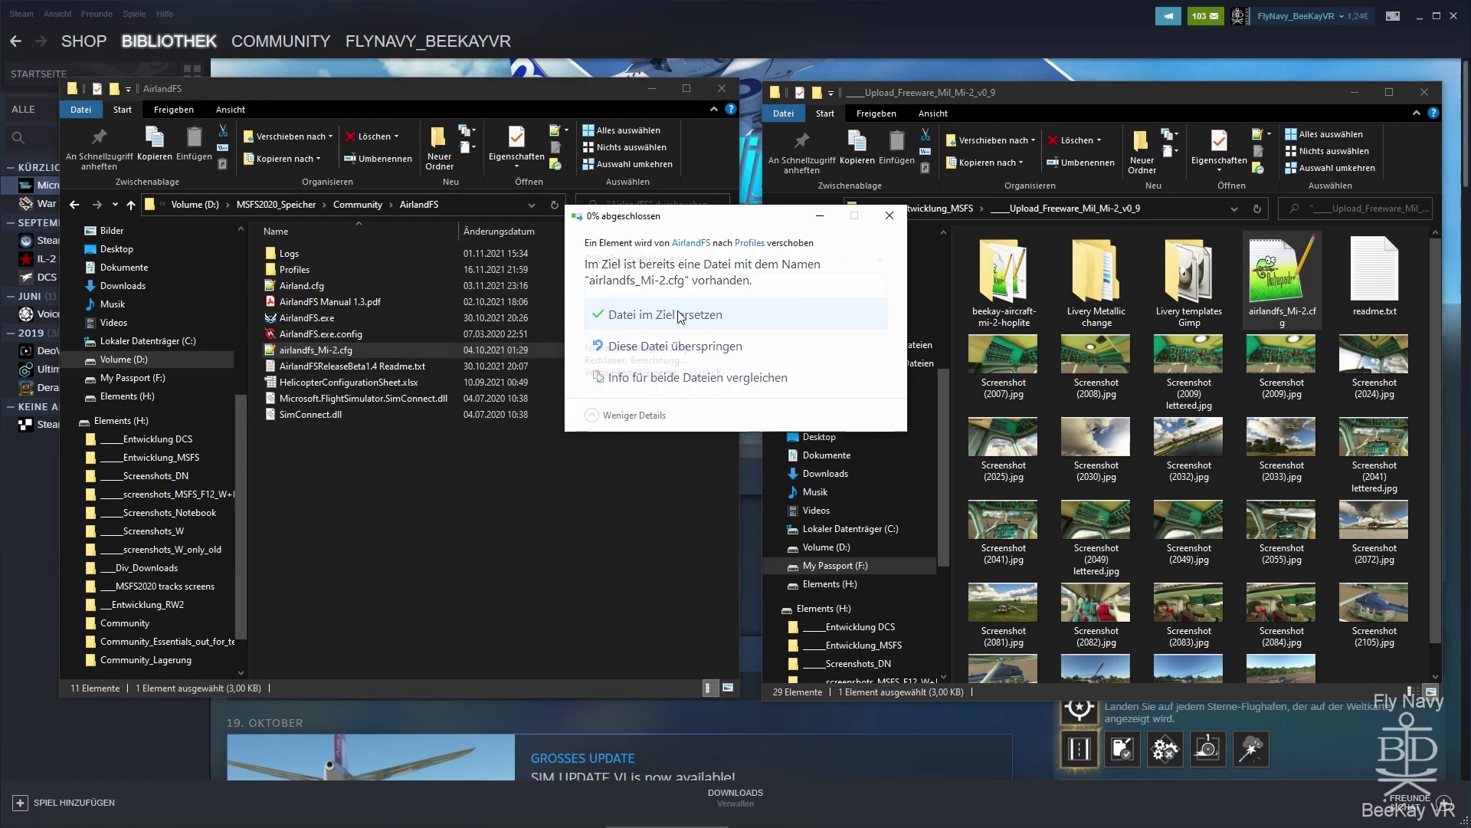
pyautogui.doubleClick(314, 270)
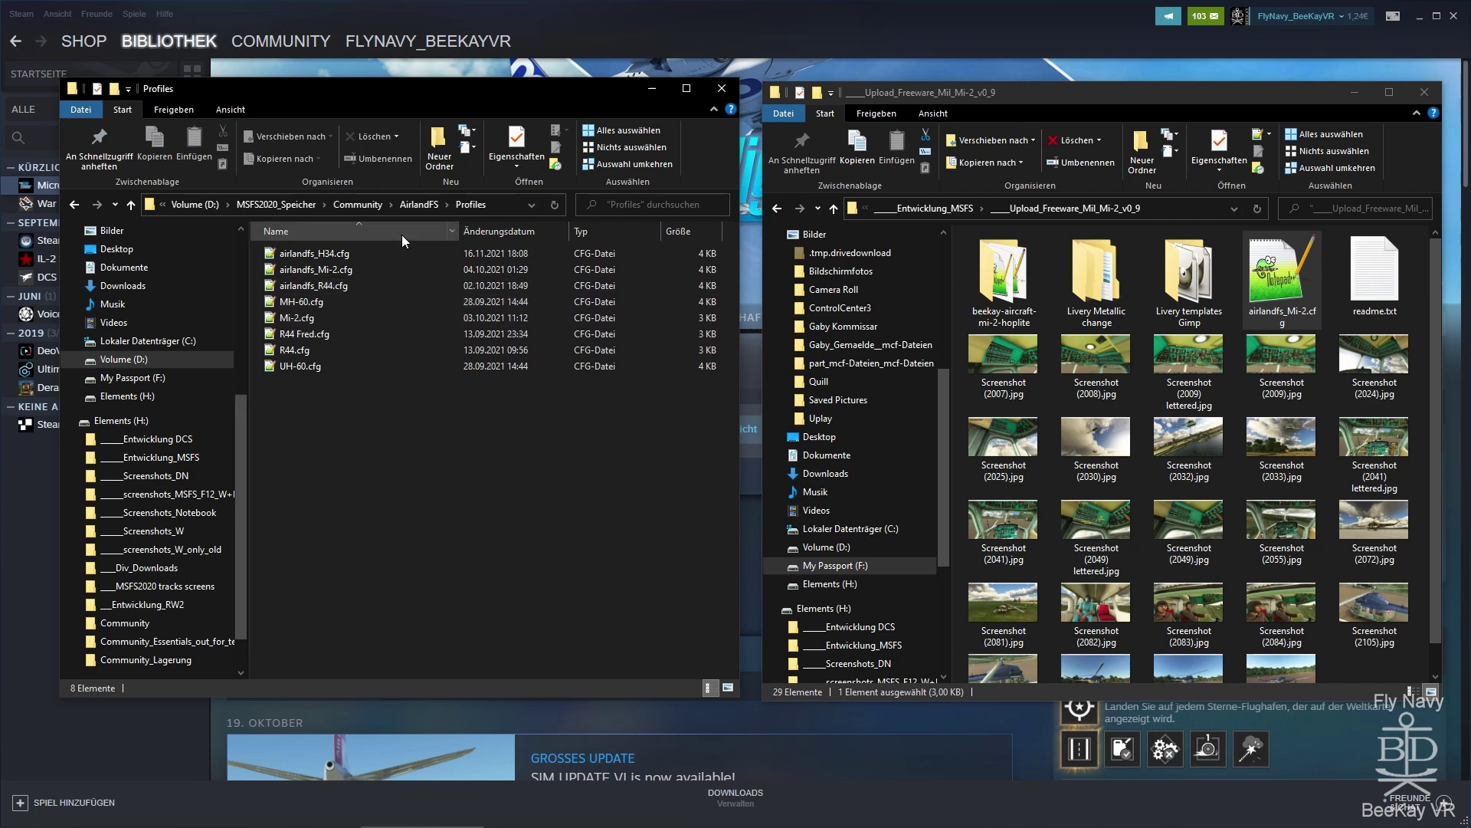
# Step: Return to the Community folder and inspect the contents of the package's beekay-aircraft-mi-2-hoplite folder
pyautogui.click(358, 204)
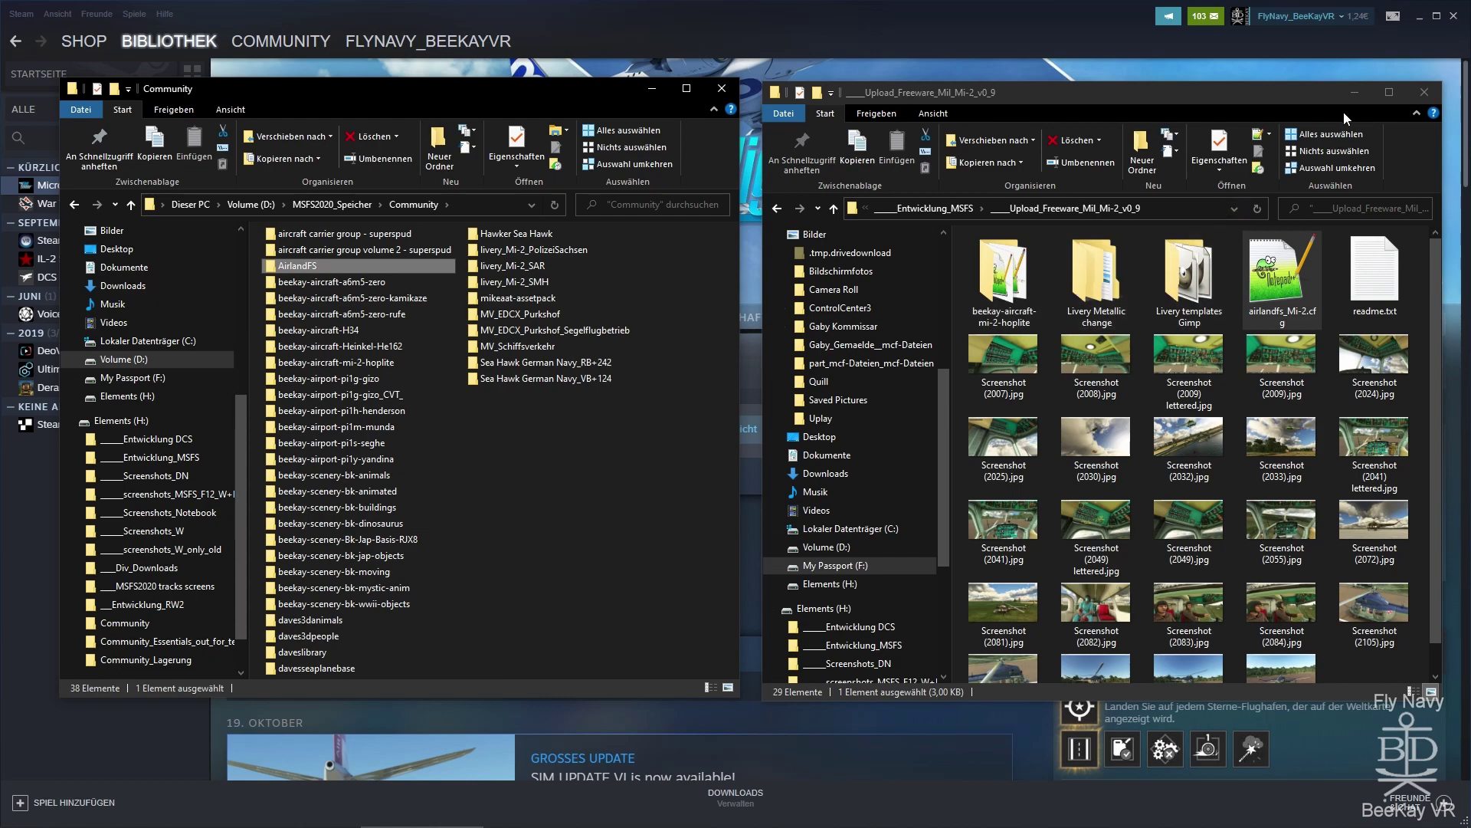
pyautogui.click(1381, 95)
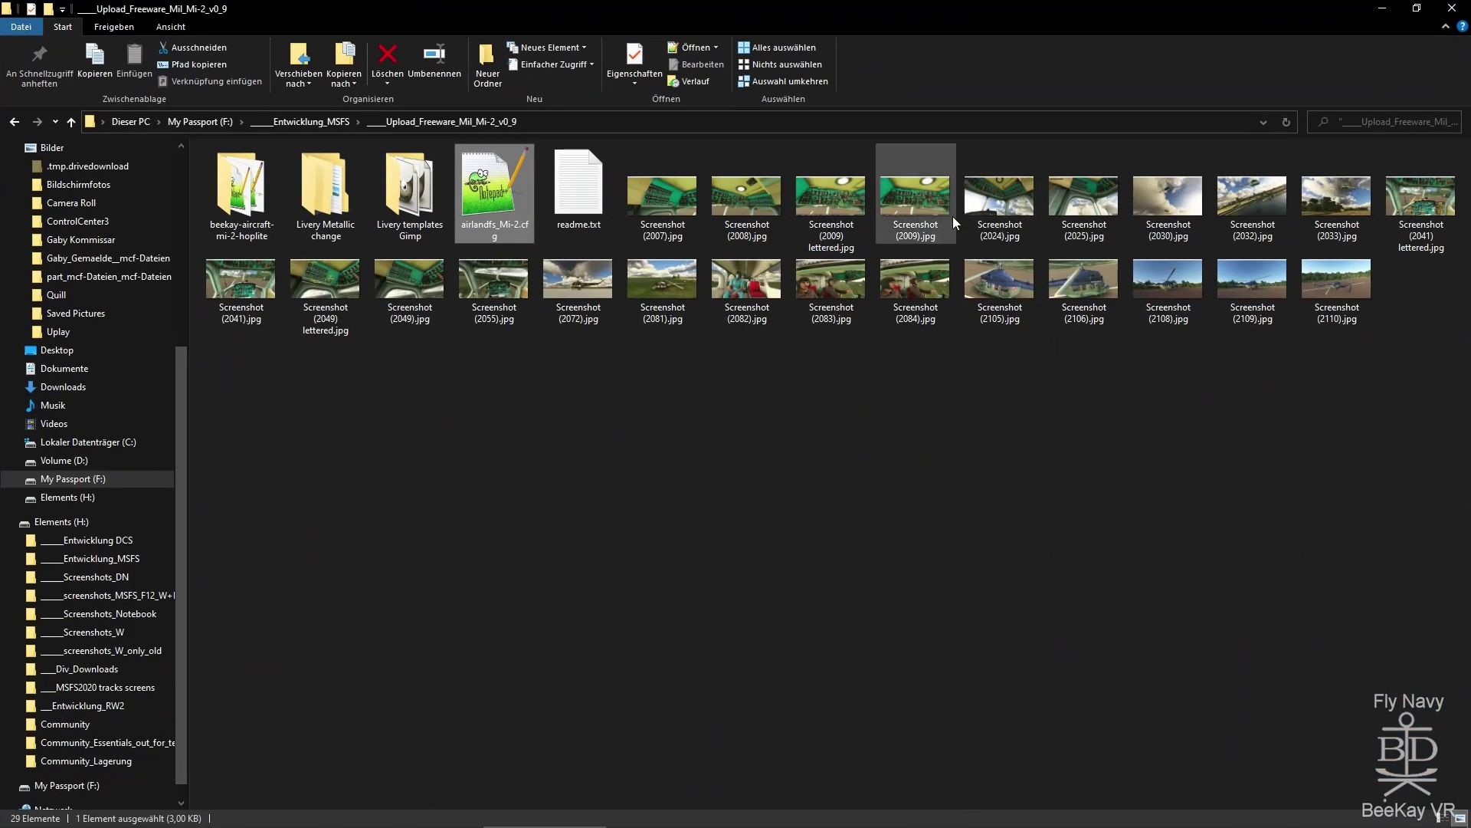
pyautogui.doubleClick(214, 187)
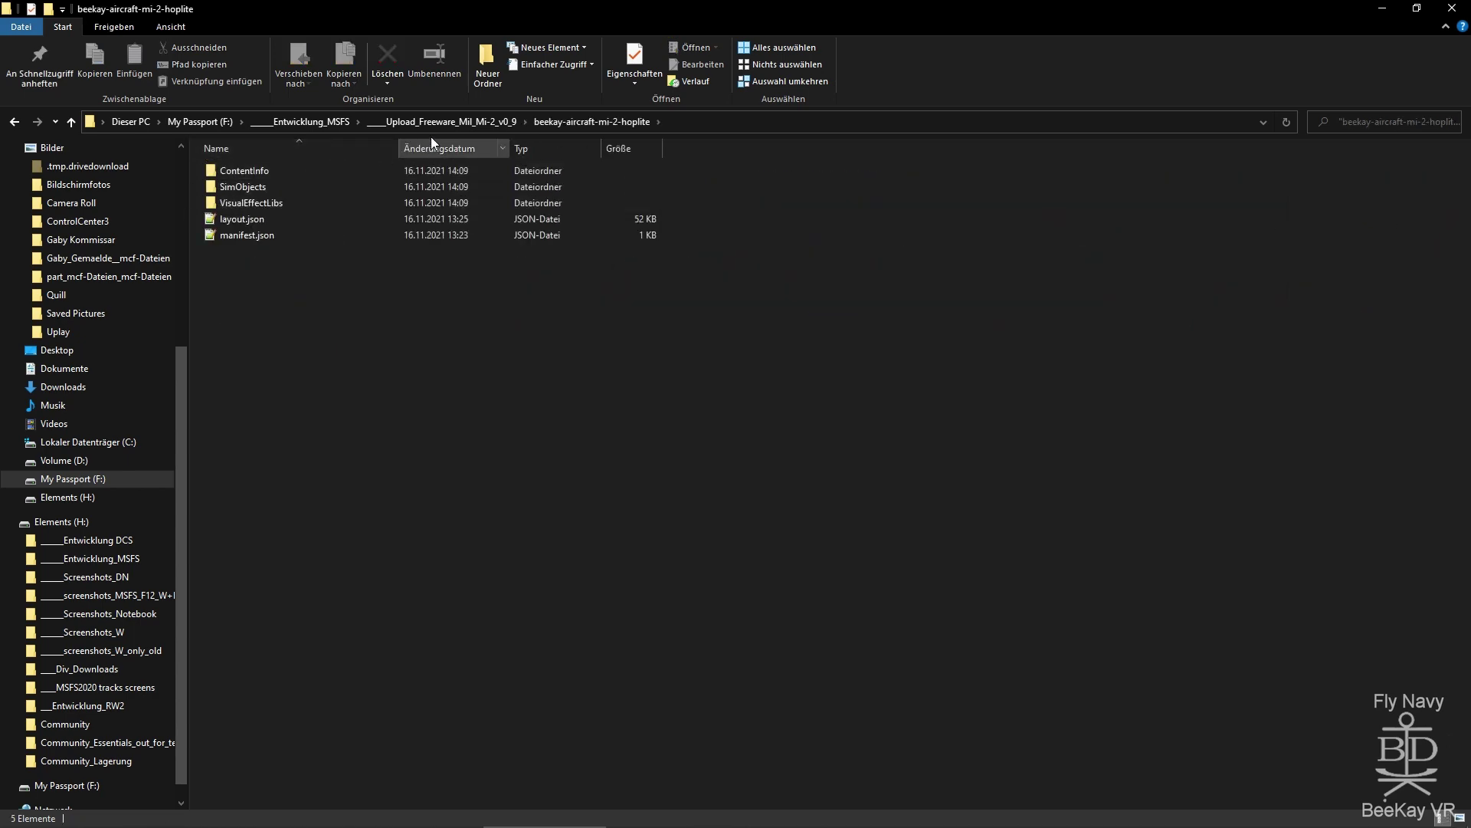
pyautogui.click(450, 122)
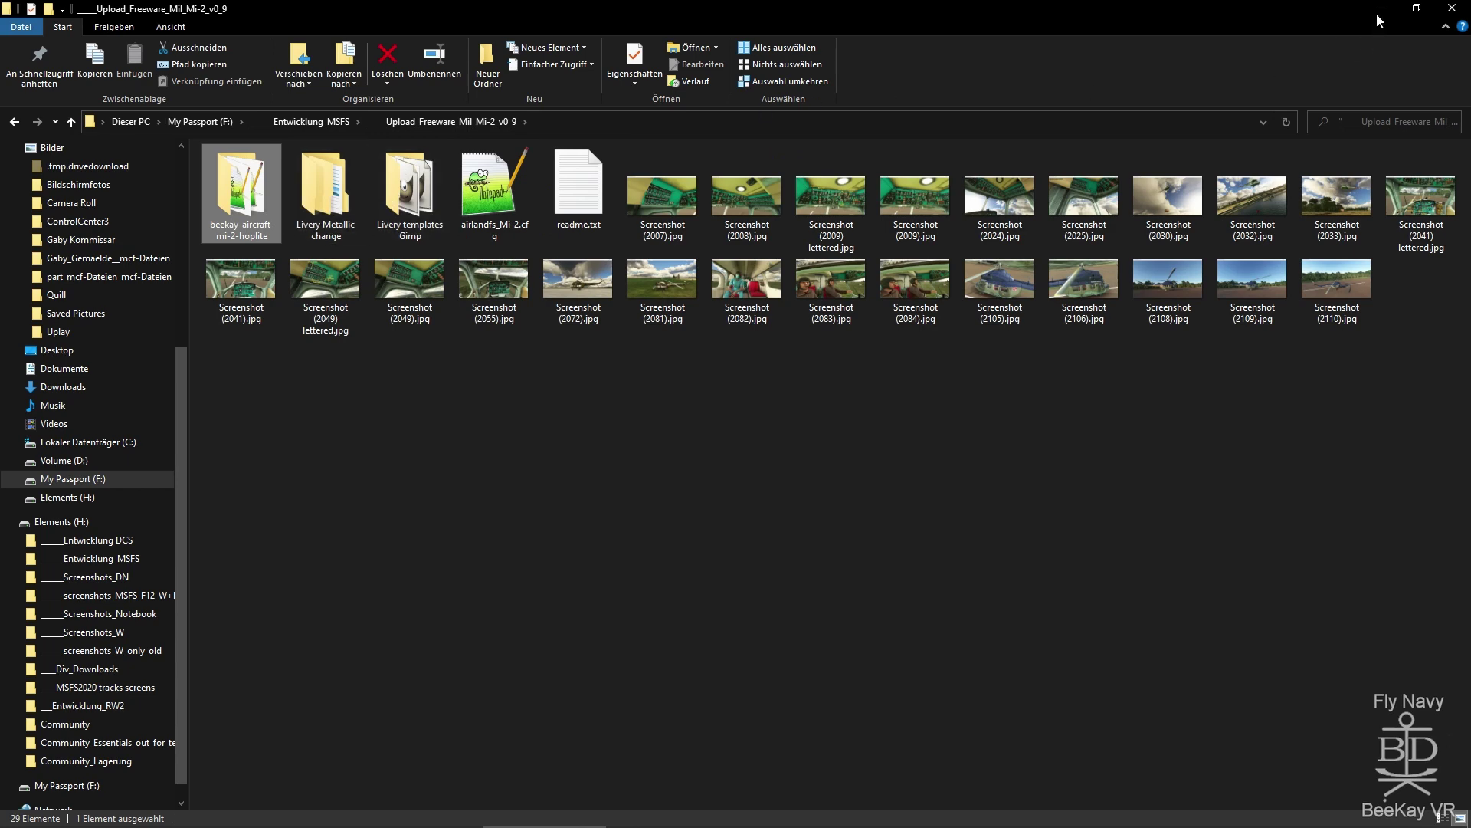
# Step: Try to copy the beekay-aircraft-mi-2-hoplite folder from the upload package into the Community folder
pyautogui.click(1417, 9)
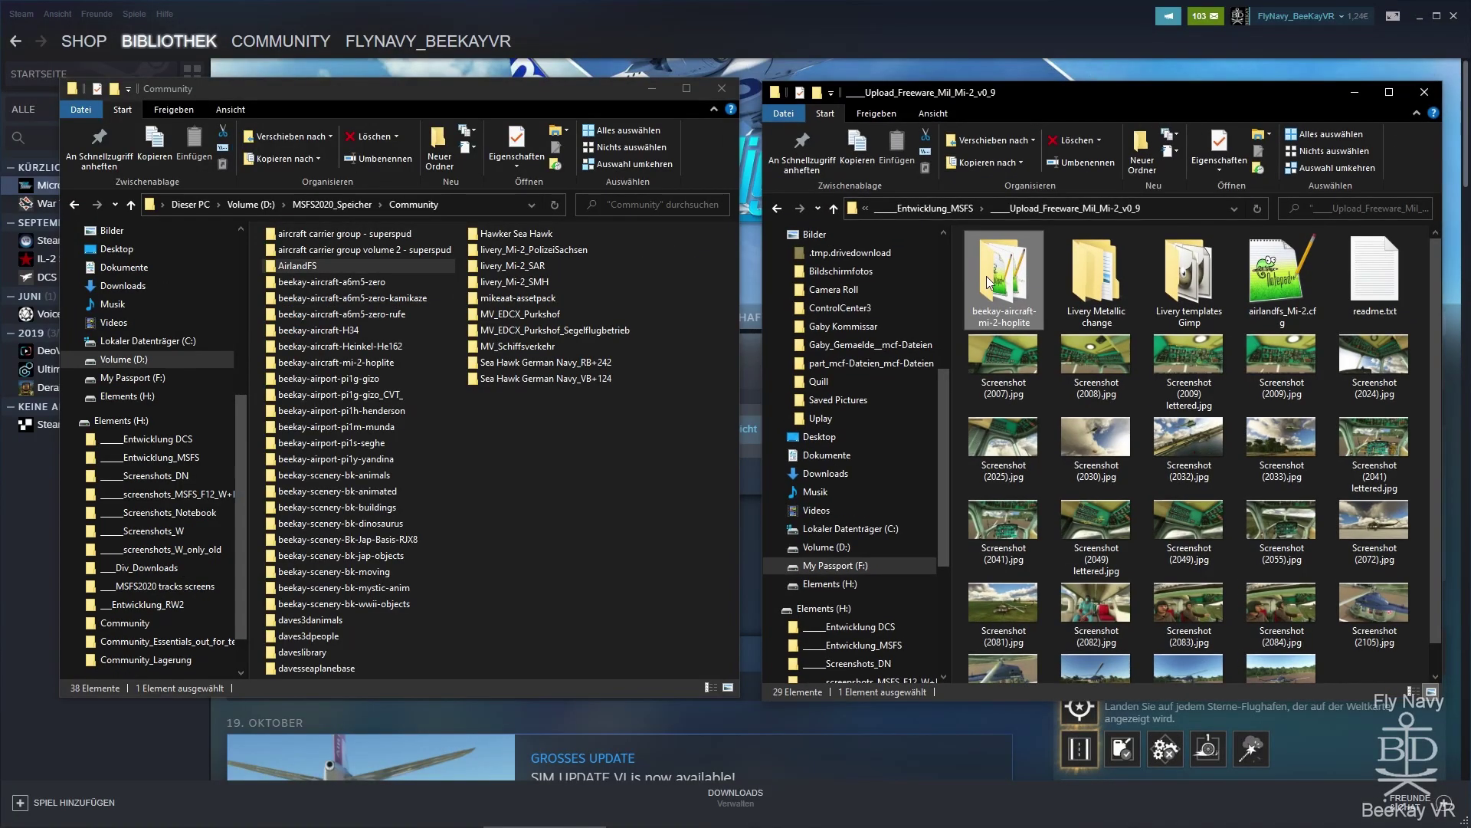
pyautogui.moveTo(1018, 305); pyautogui.dragTo(490, 490)
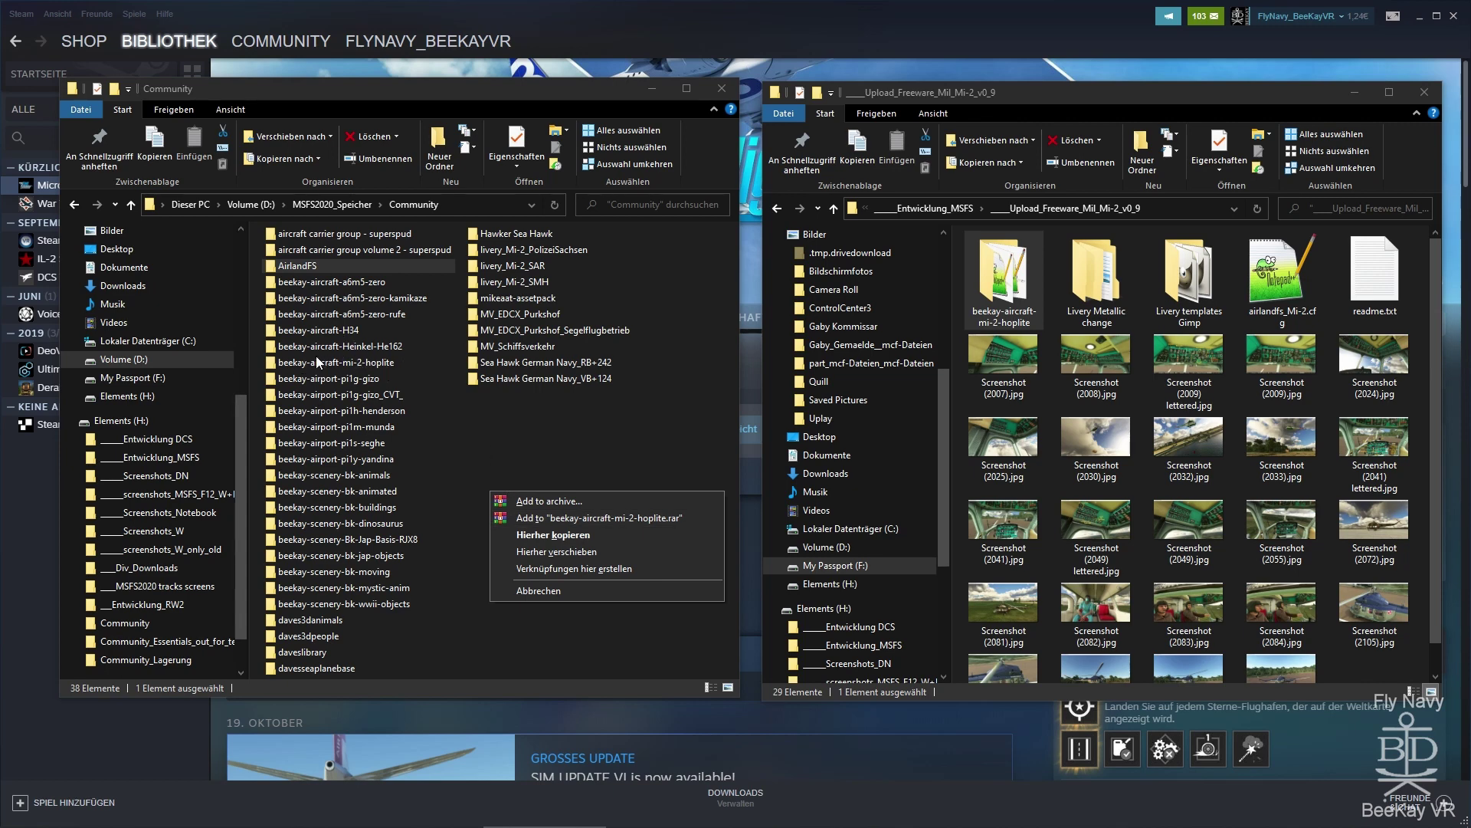
pyautogui.click(518, 590)
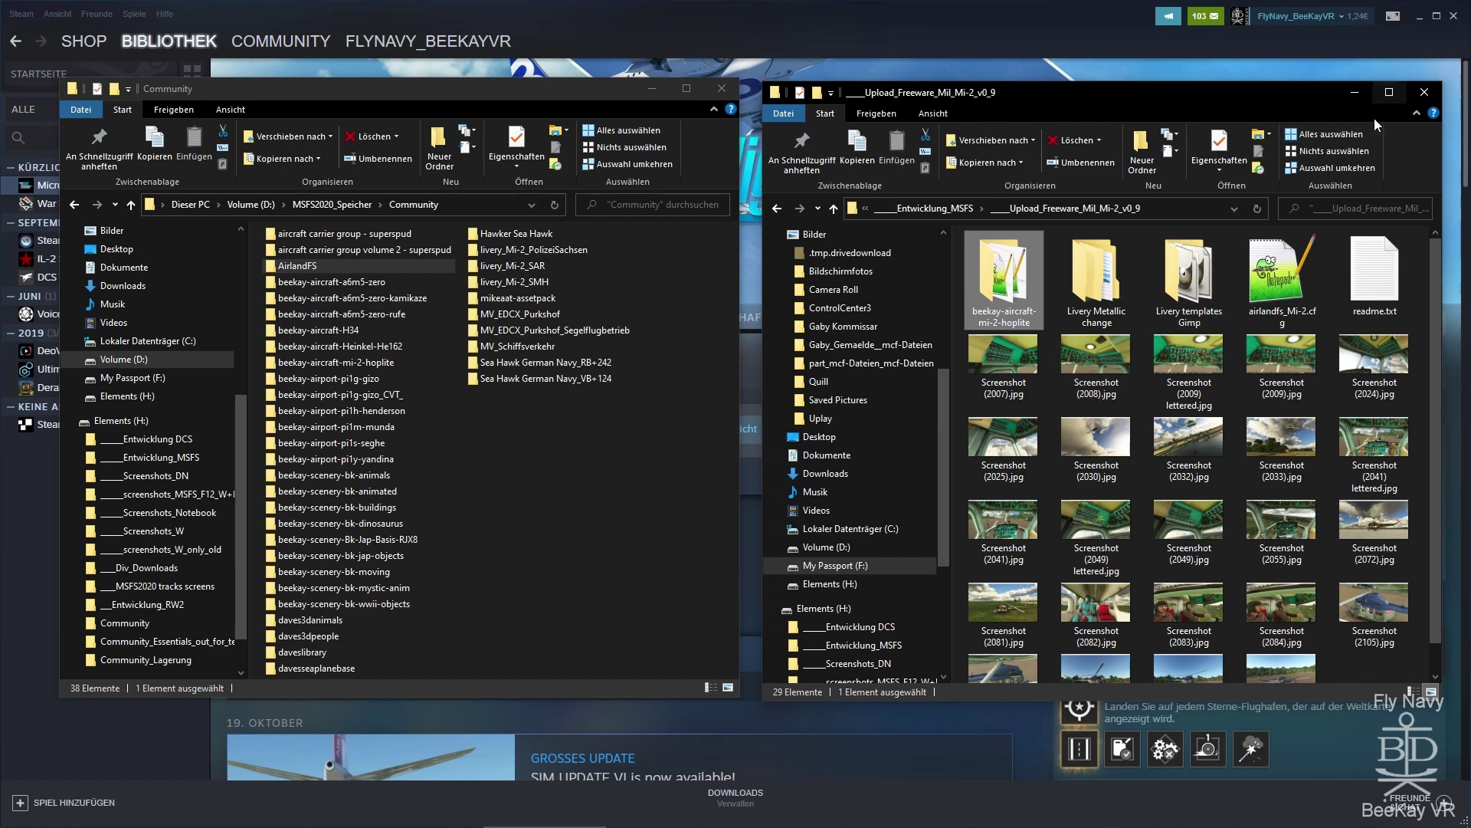
# Step: Open mi2e_01_bc.xcf from the Livery templates Gimp folder in GIMP
pyautogui.click(1389, 93)
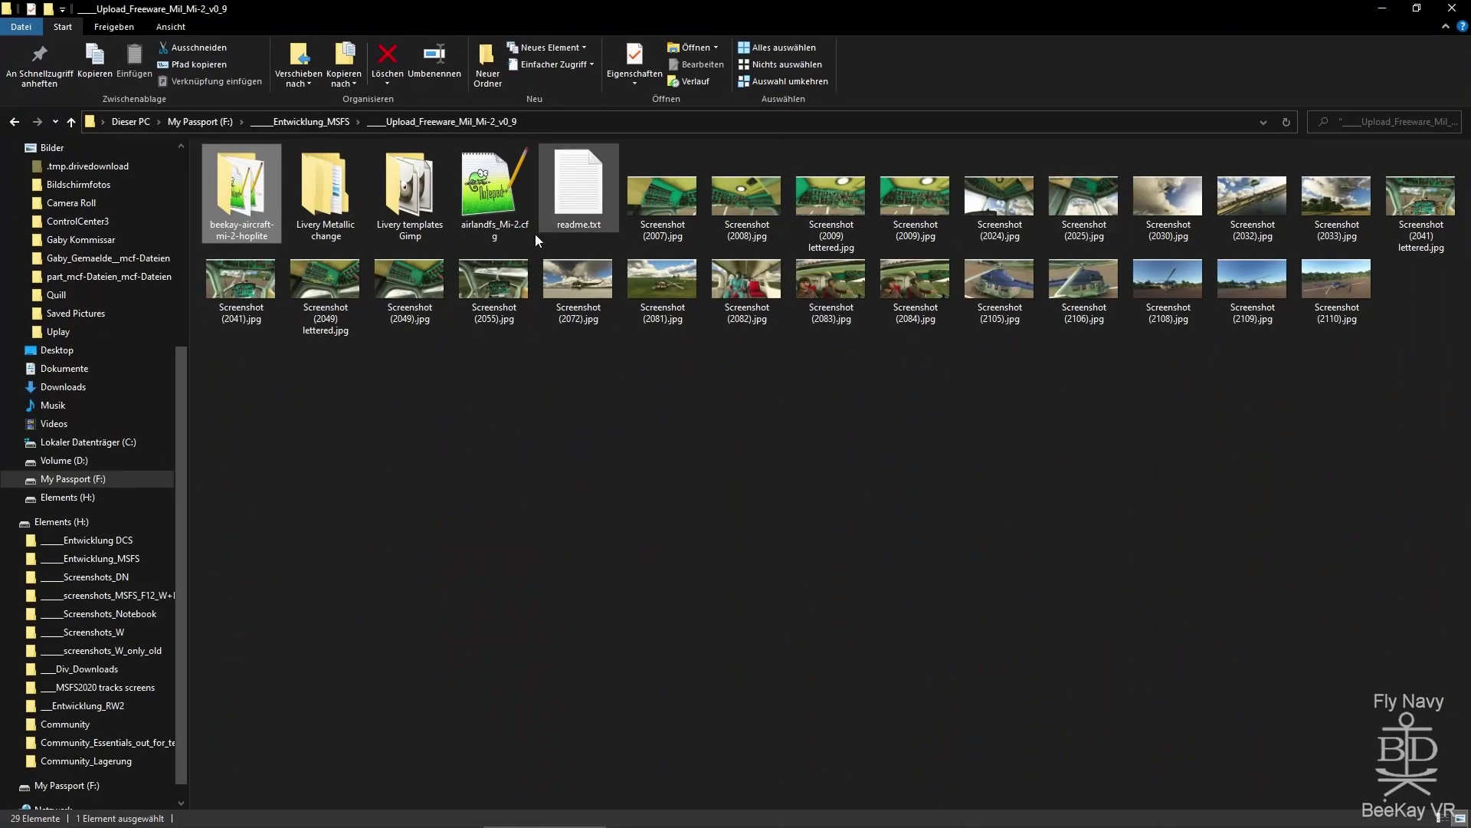
pyautogui.doubleClick(409, 207)
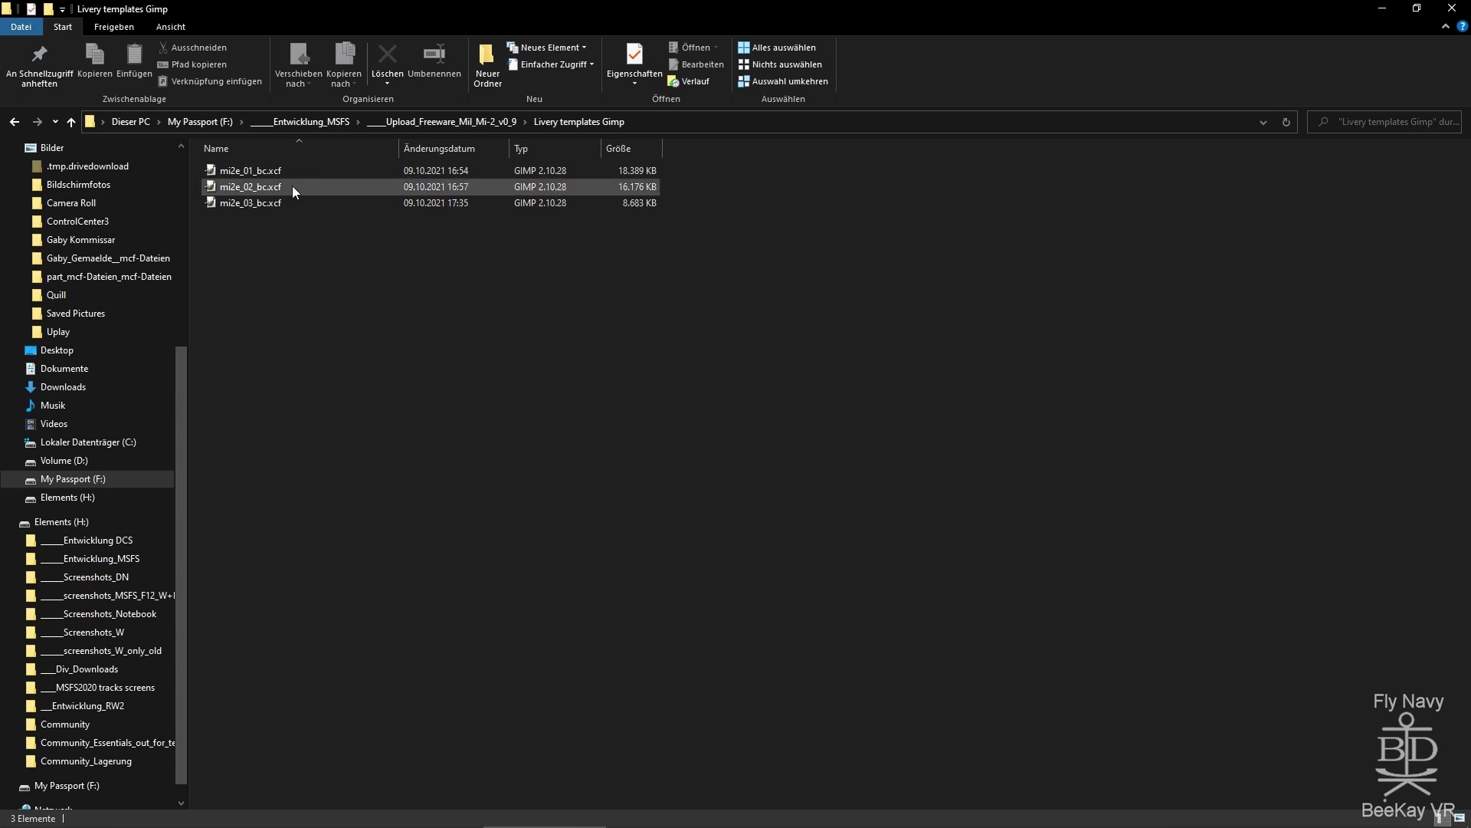
pyautogui.doubleClick(245, 171)
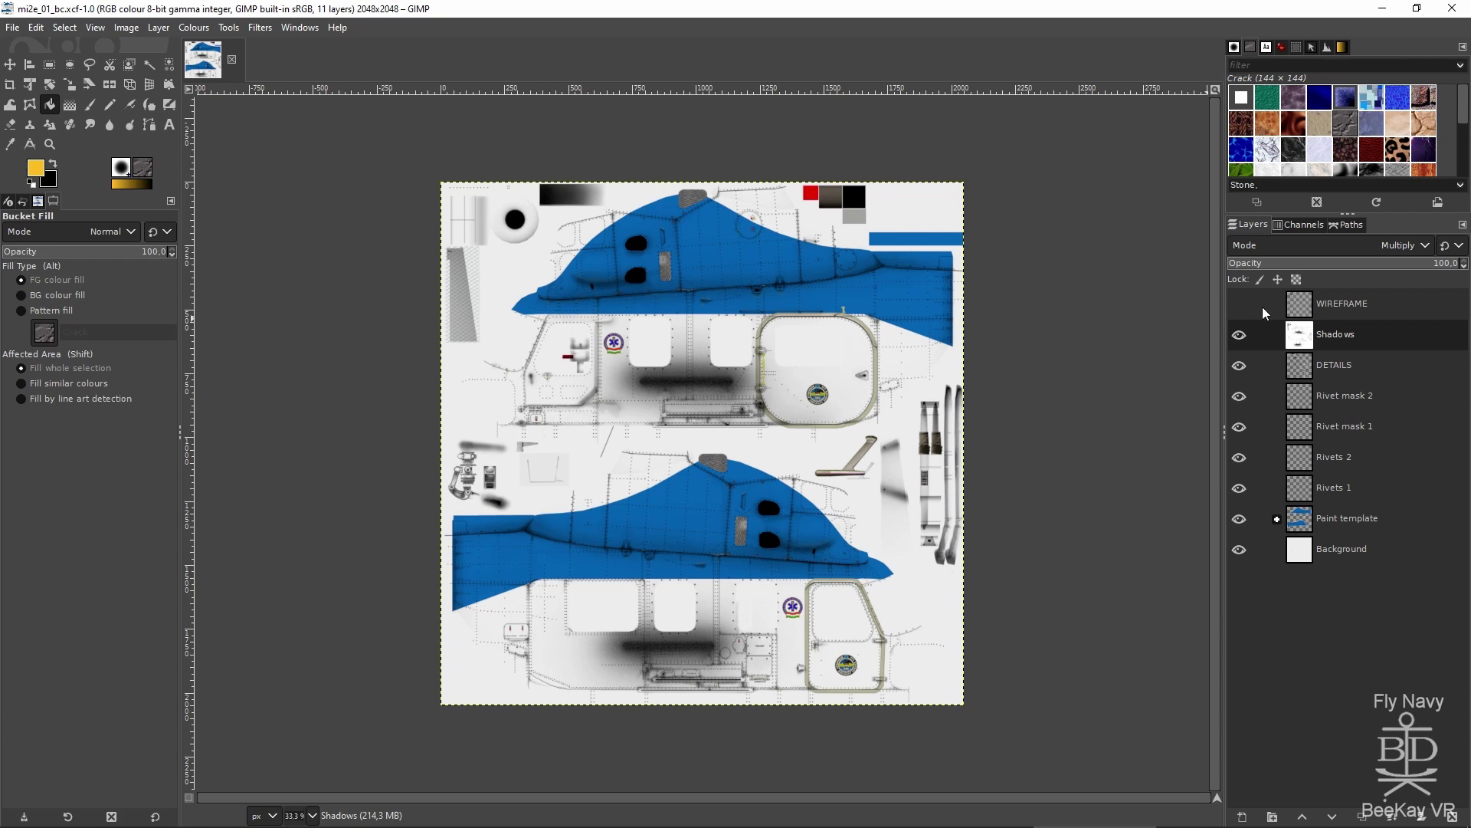
# Step: Show the WIREFRAME layer and set its opacity to 100
pyautogui.click(1239, 305)
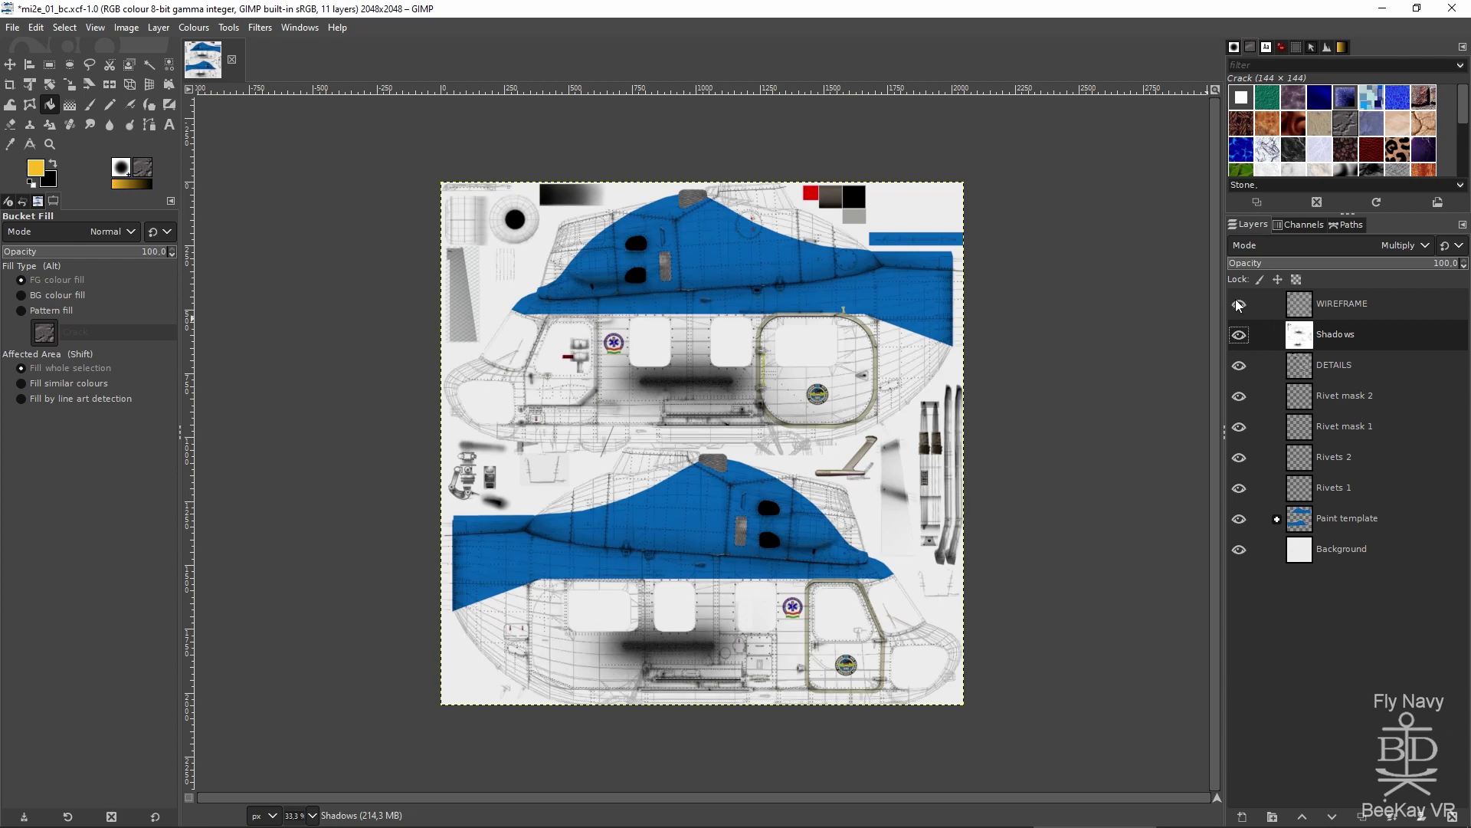
pyautogui.click(1305, 310)
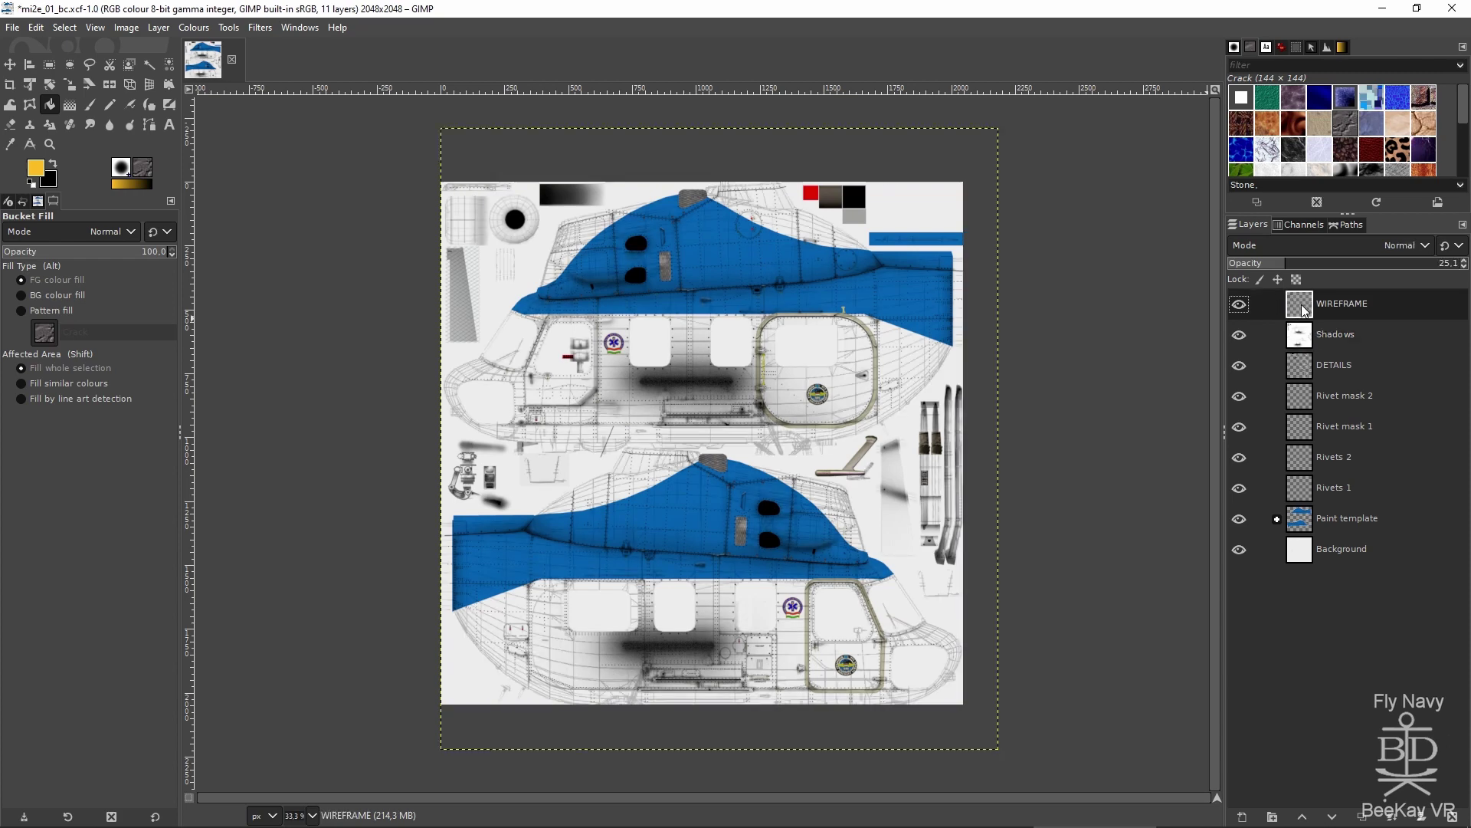
pyautogui.moveTo(1290, 264); pyautogui.dragTo(1466, 264)
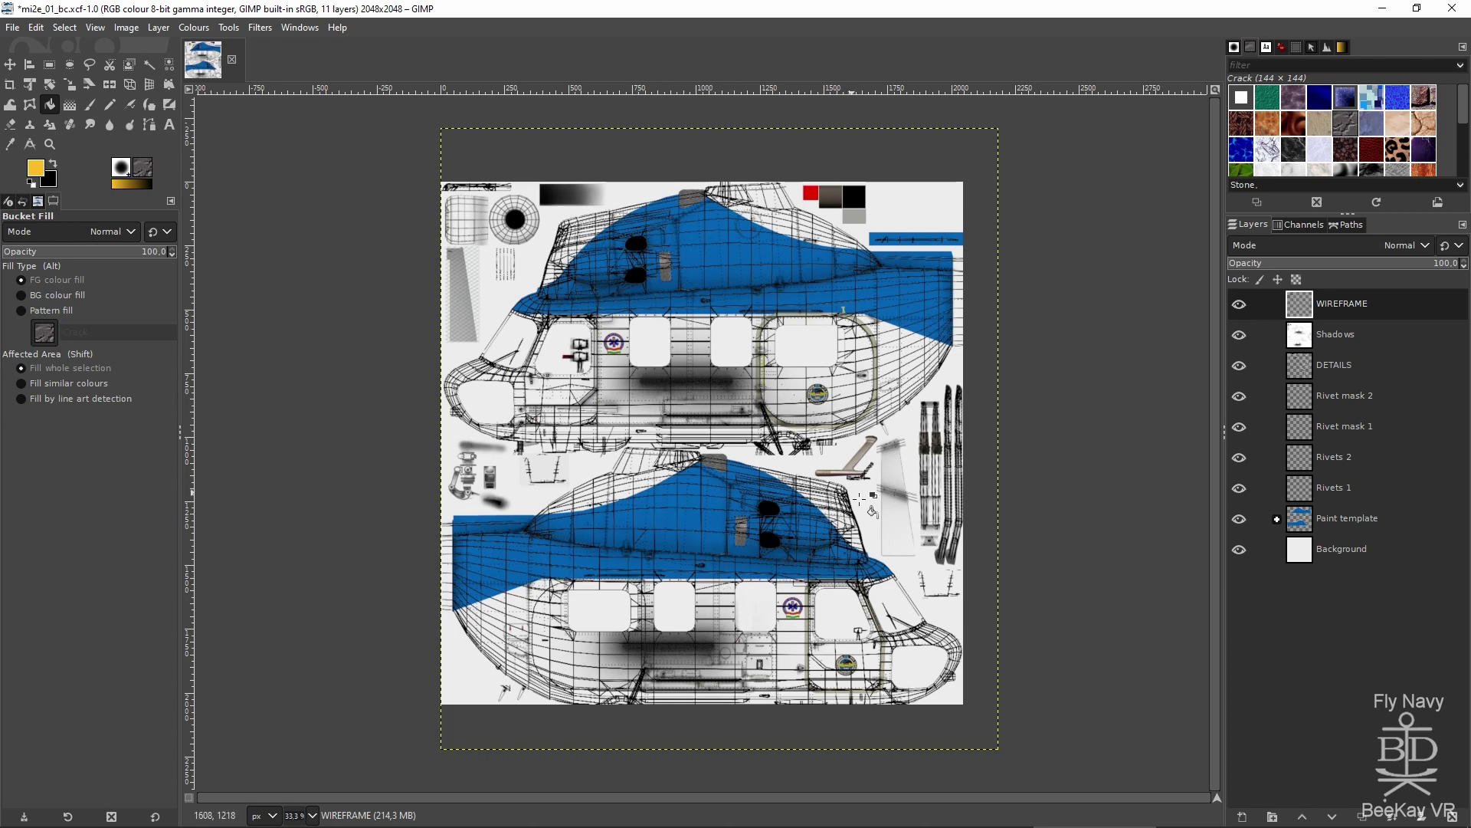
# Step: Expand the Paint template group, preview the livery with its colors and logo layers toggled, and hide the WIREFRAME layer
pyautogui.click(1277, 519)
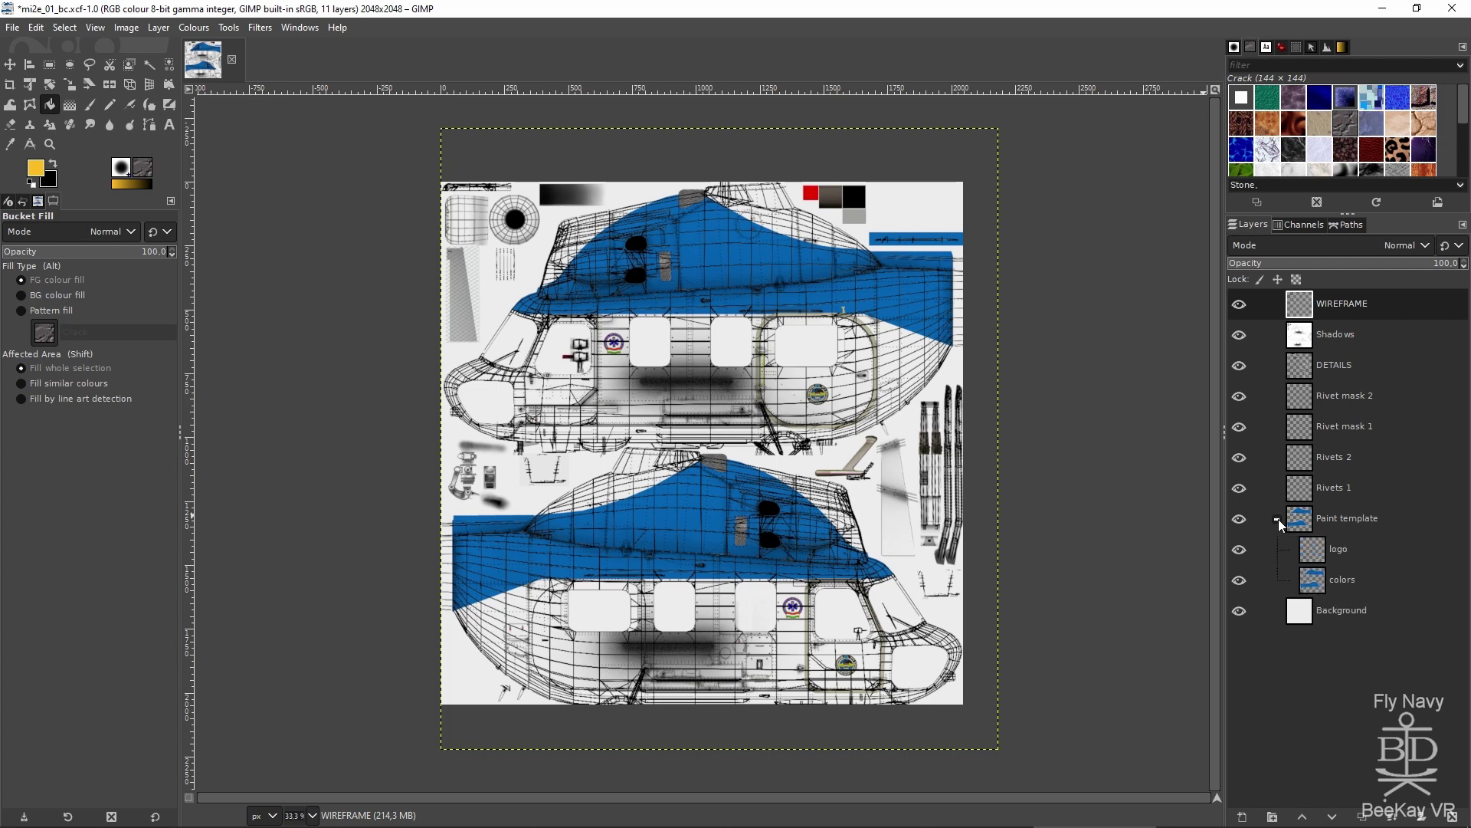
pyautogui.click(1234, 583)
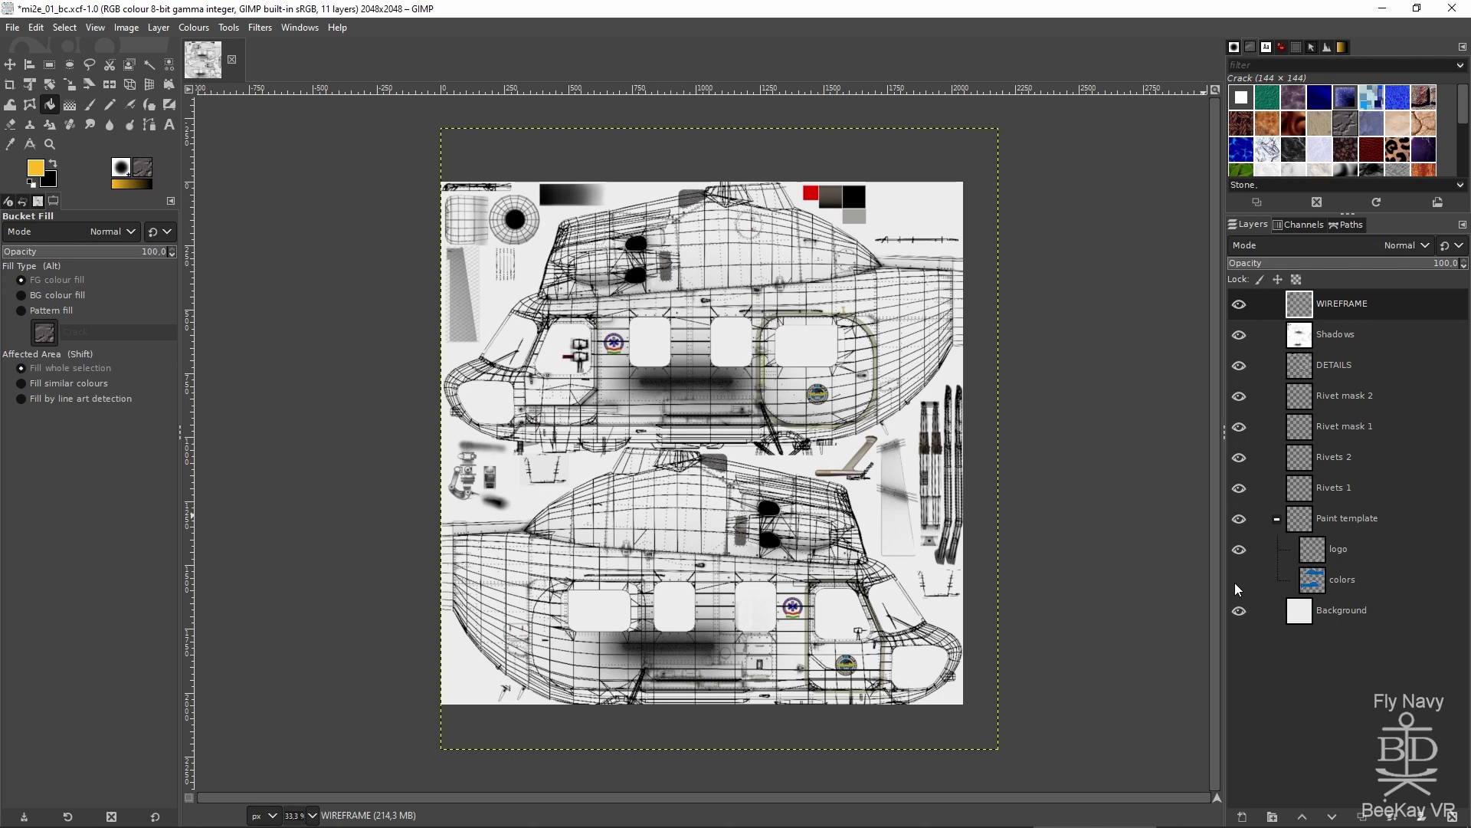
pyautogui.click(1235, 584)
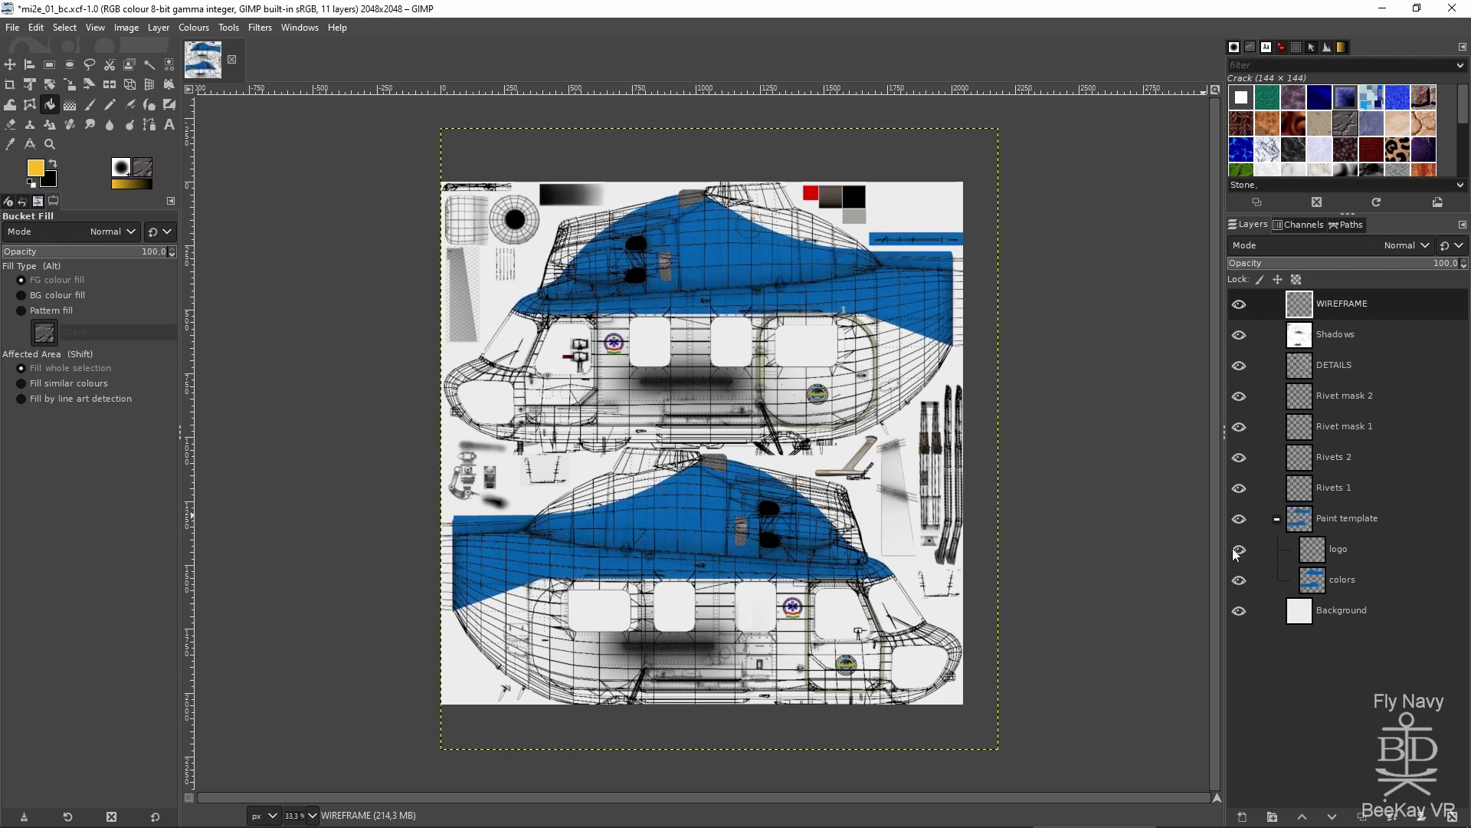
pyautogui.click(1233, 549)
pyautogui.click(1233, 549)
pyautogui.click(1233, 549)
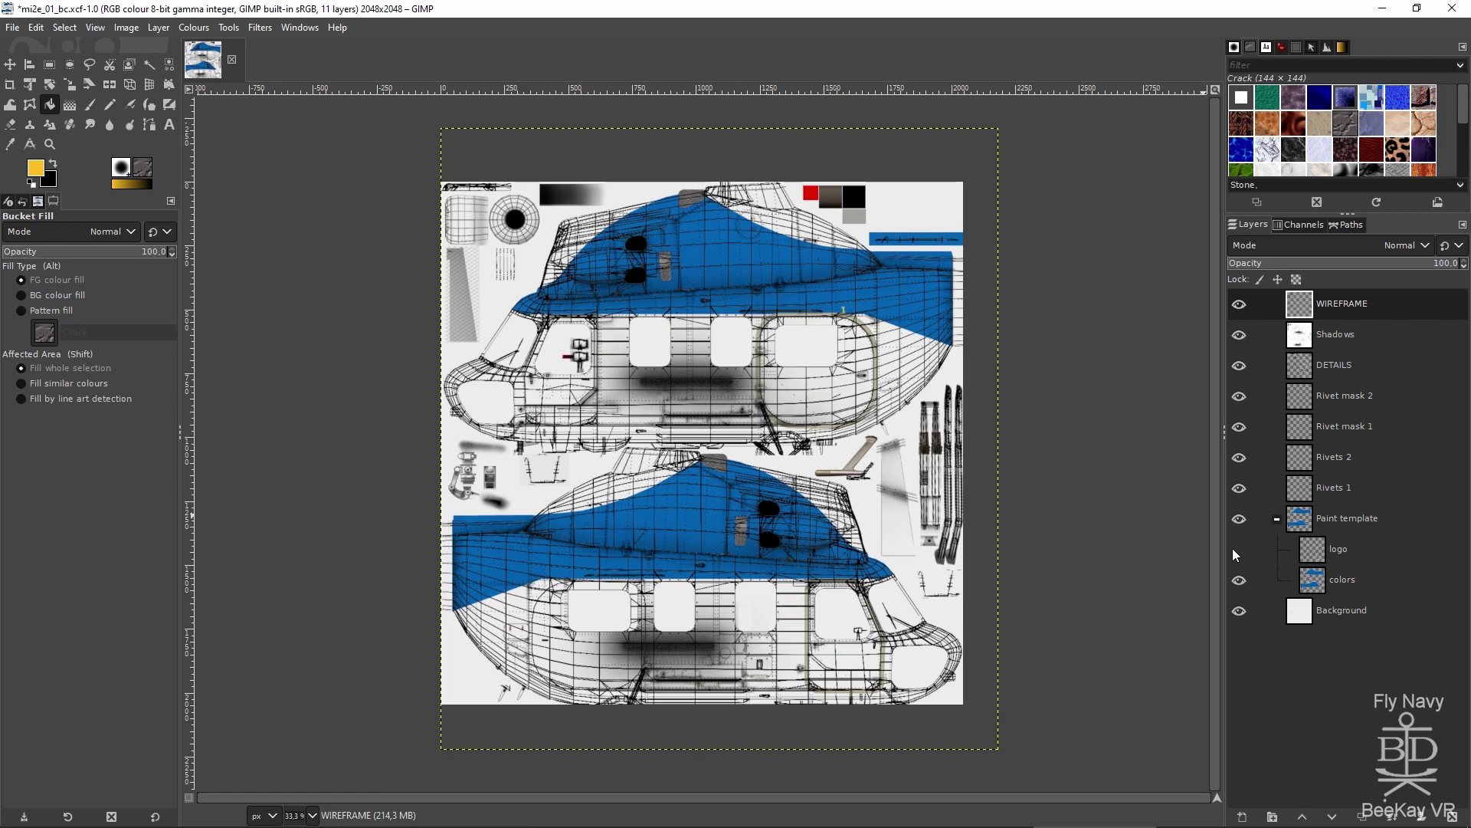
pyautogui.click(1233, 548)
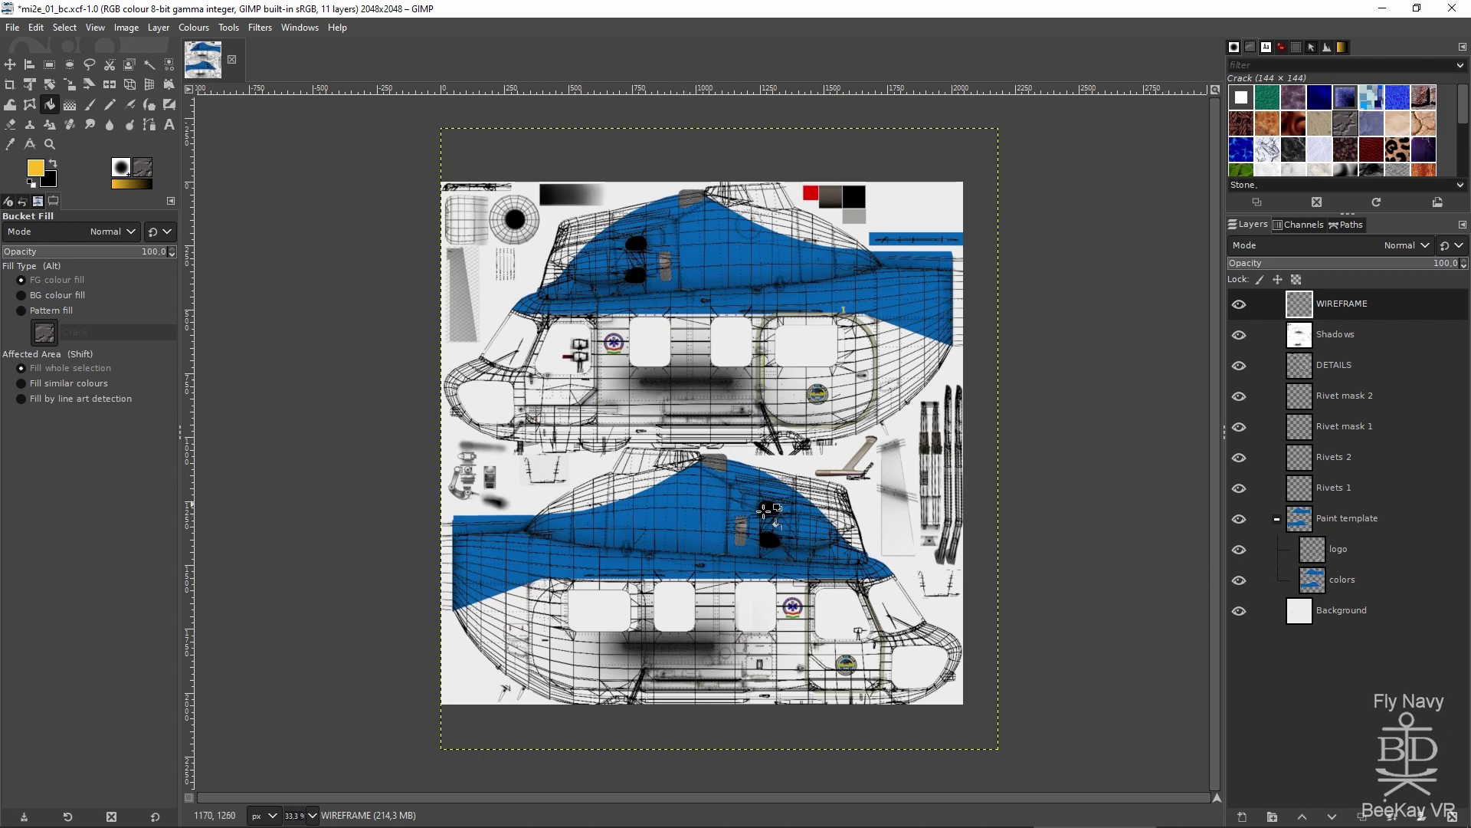
pyautogui.click(1242, 307)
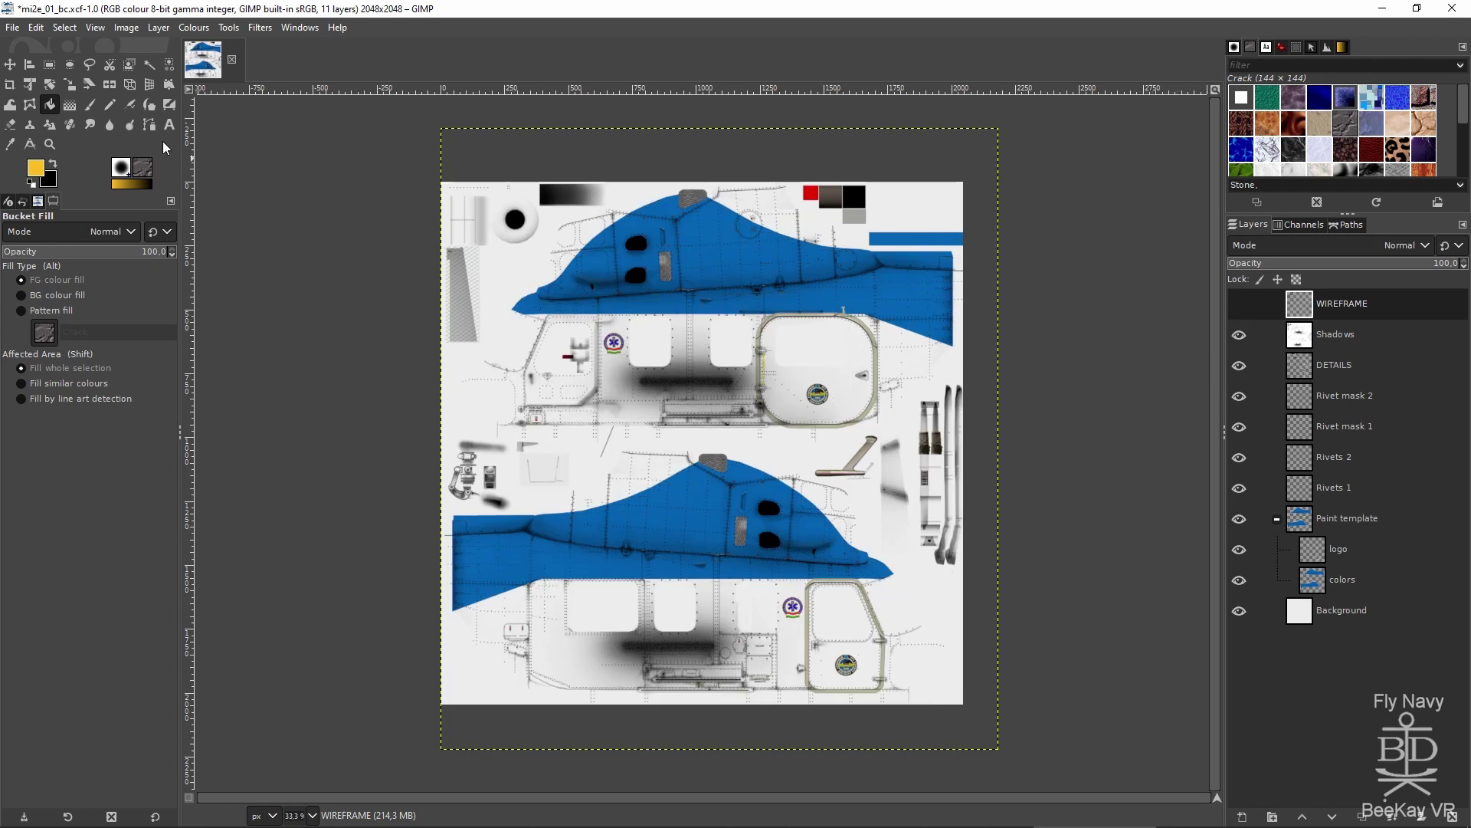
# Step: Try to export the livery image as mi2e_01_bc.png into the Livery templates Gimp folder
pyautogui.click(13, 28)
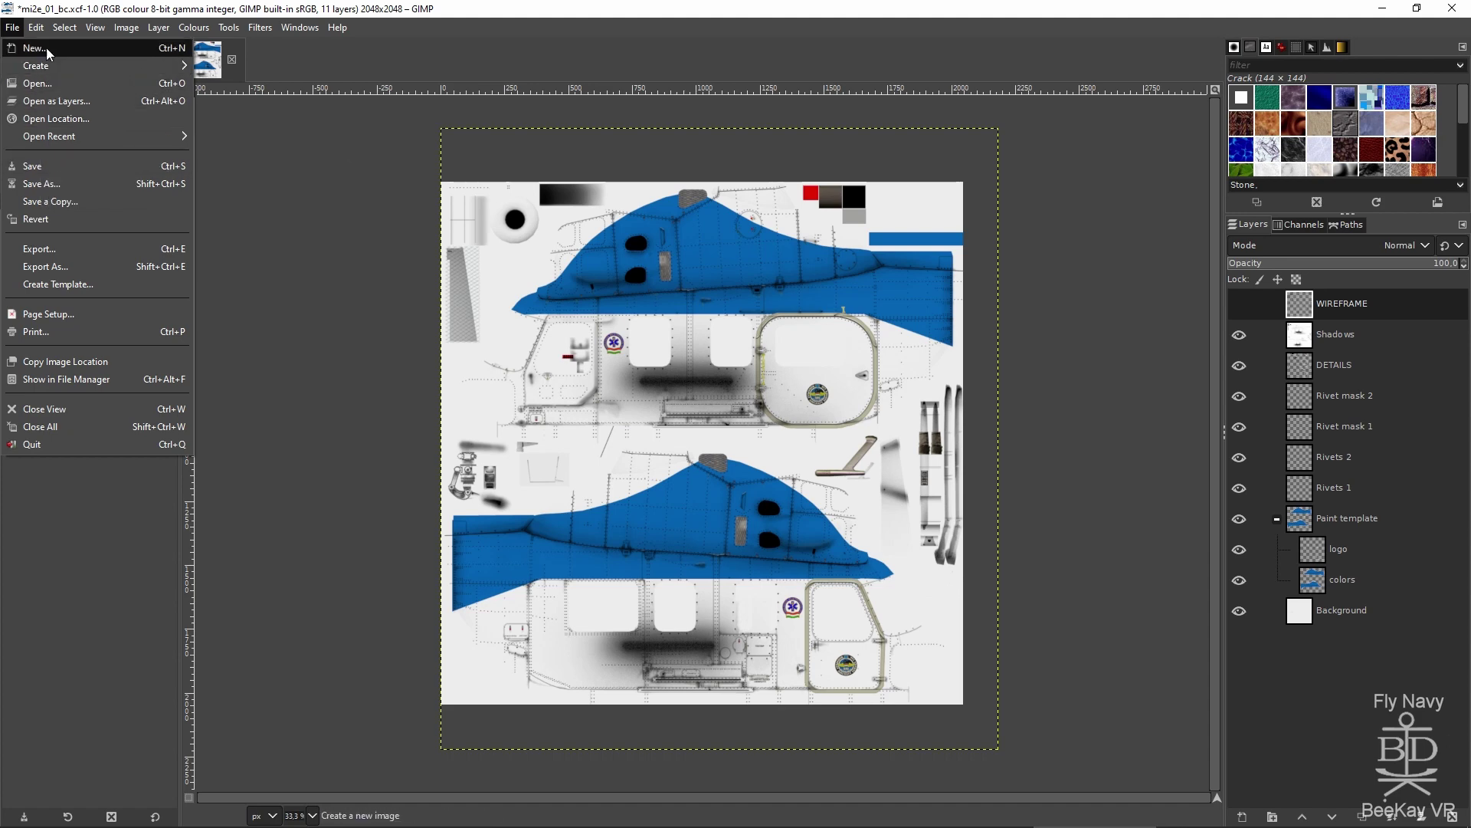
pyautogui.moveTo(36, 28)
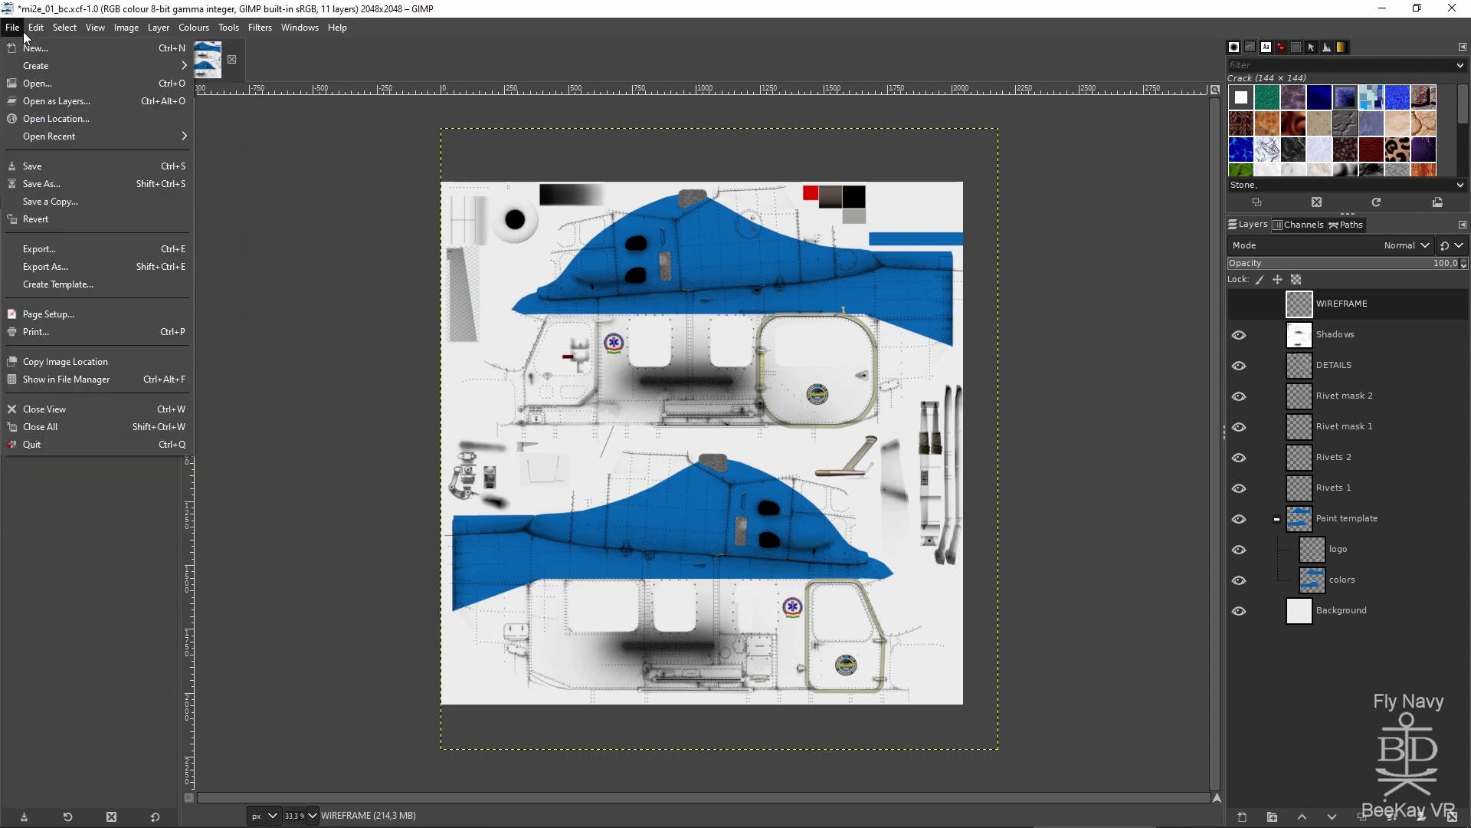
pyautogui.click(46, 266)
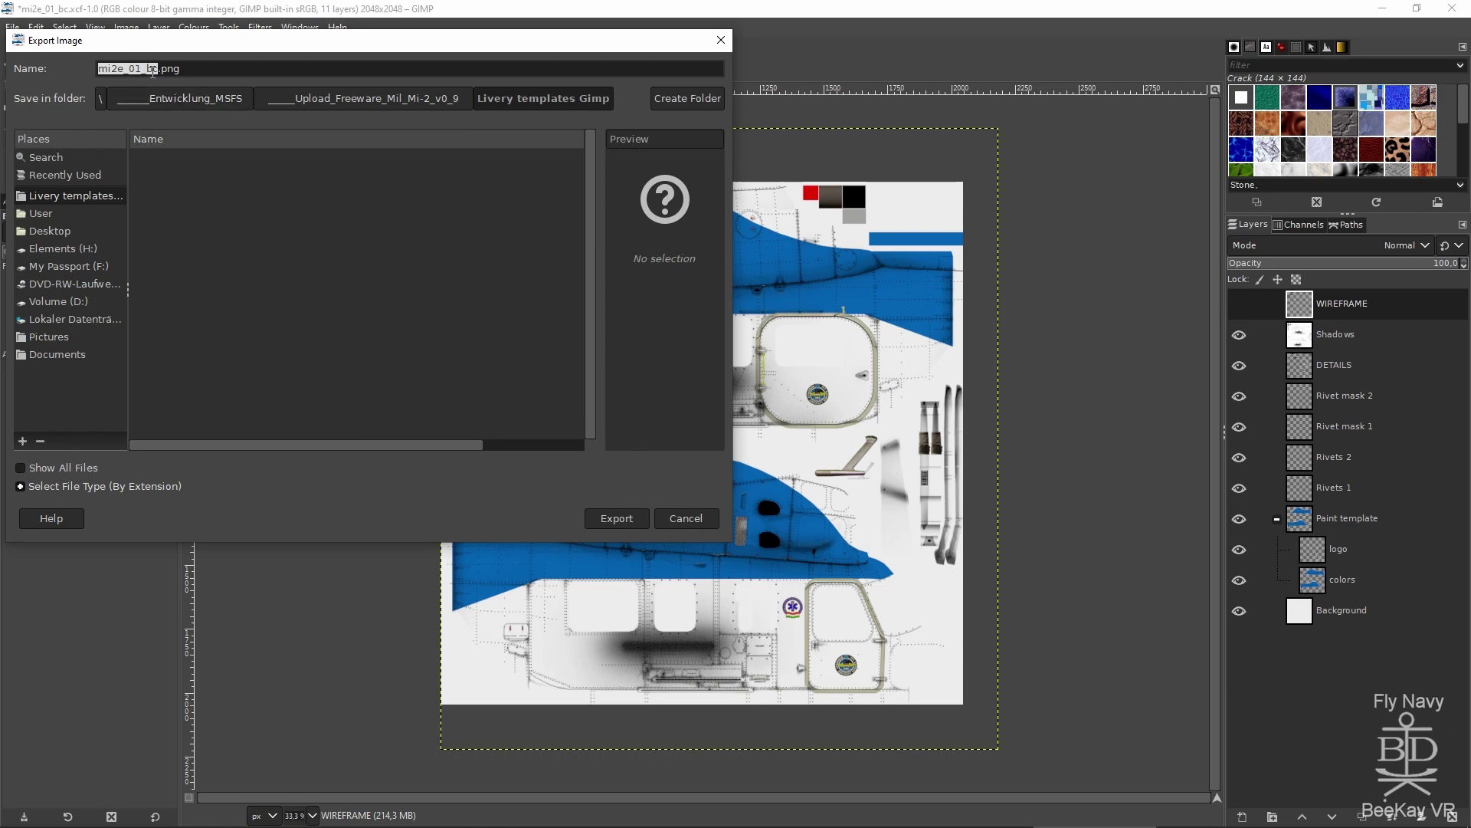
pyautogui.click(189, 76)
pyautogui.doubleClick(166, 81)
pyautogui.click(697, 525)
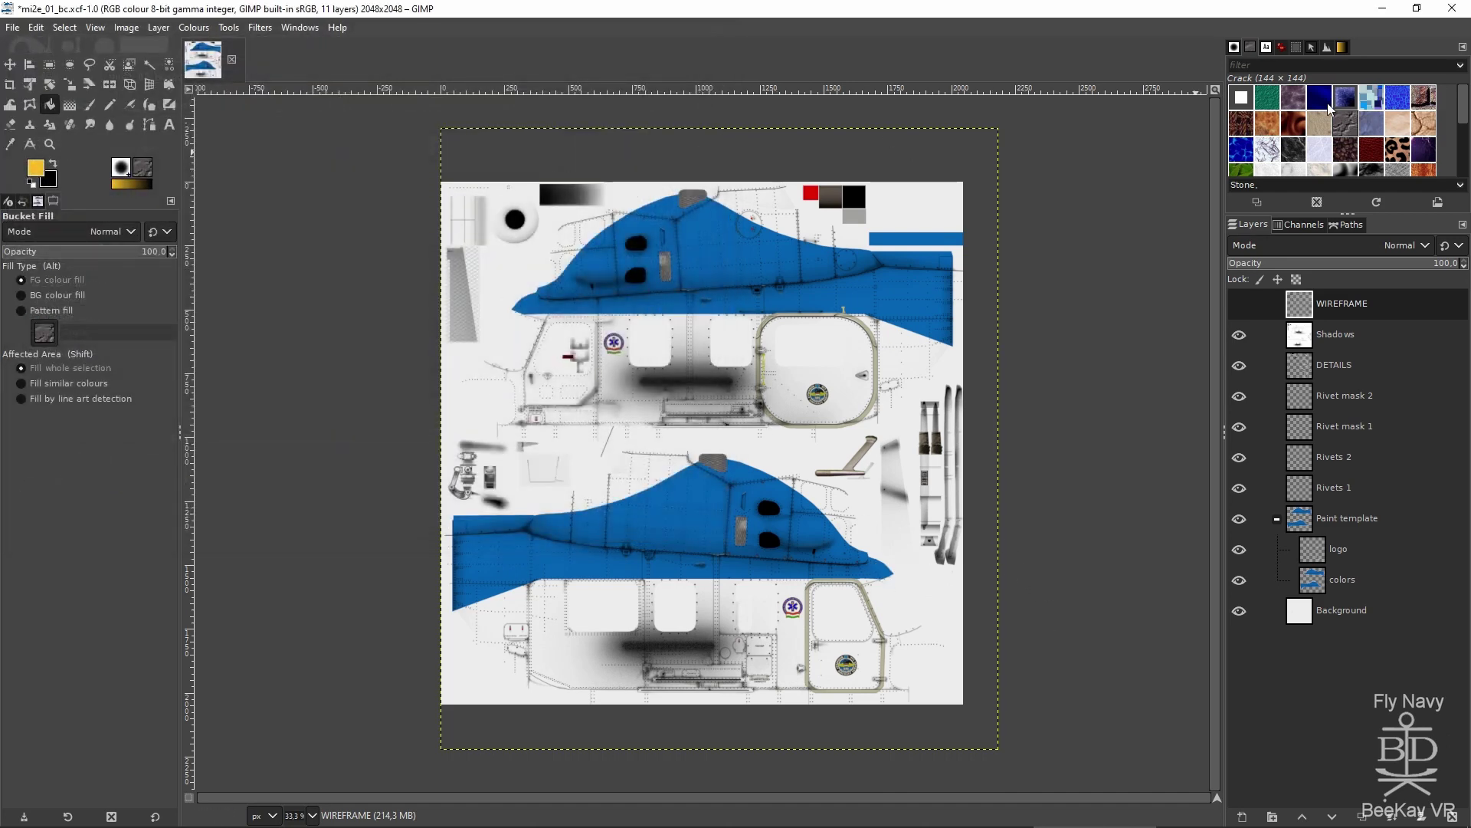
# Step: Quit GIMP discarding the changes to mi2e_01_bc.xcf and go back to the ____Upload_Freeware_Mil_Mi-2_v0_9 folder
pyautogui.click(1451, 8)
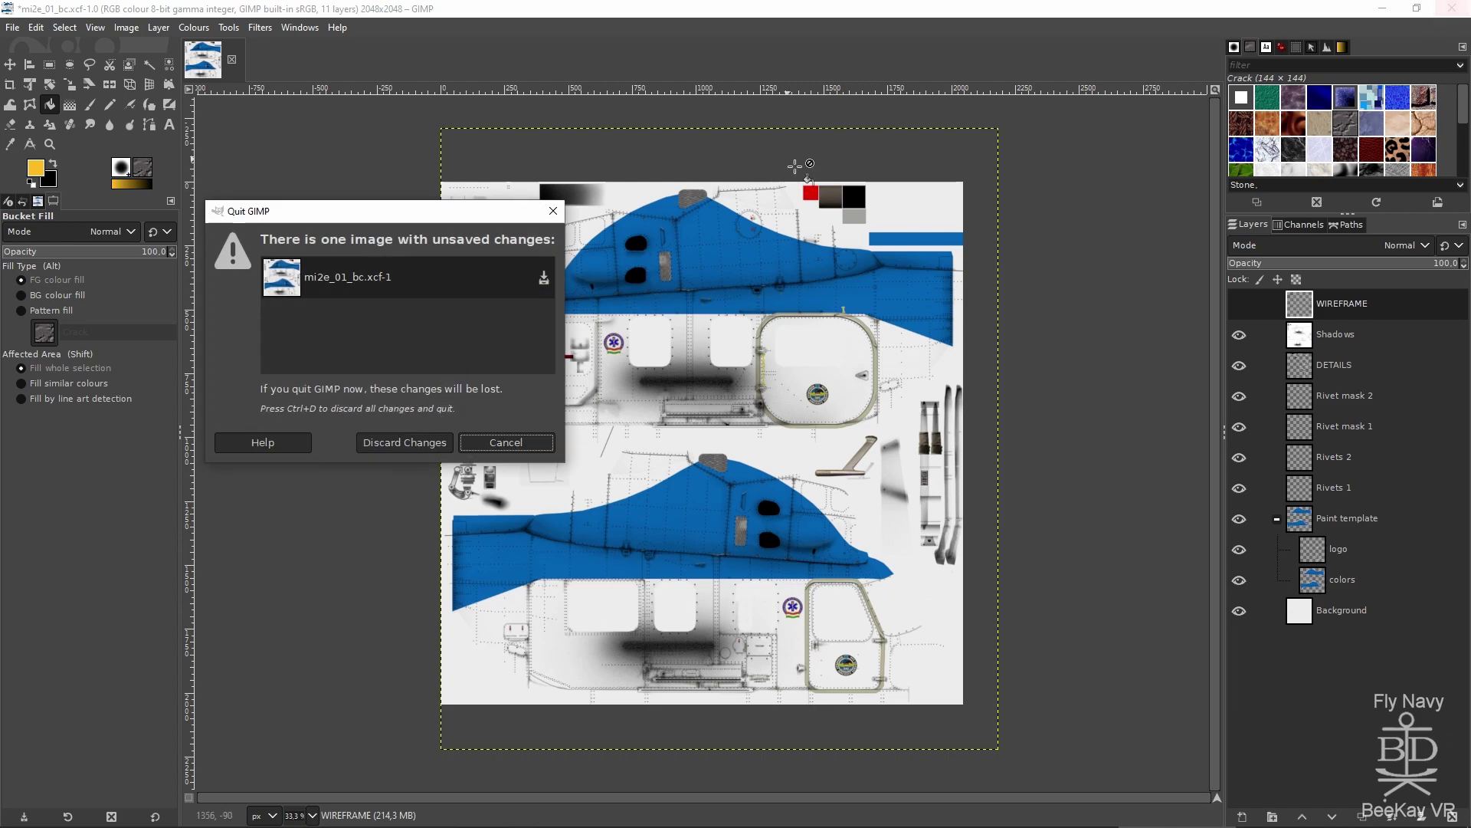
pyautogui.click(404, 444)
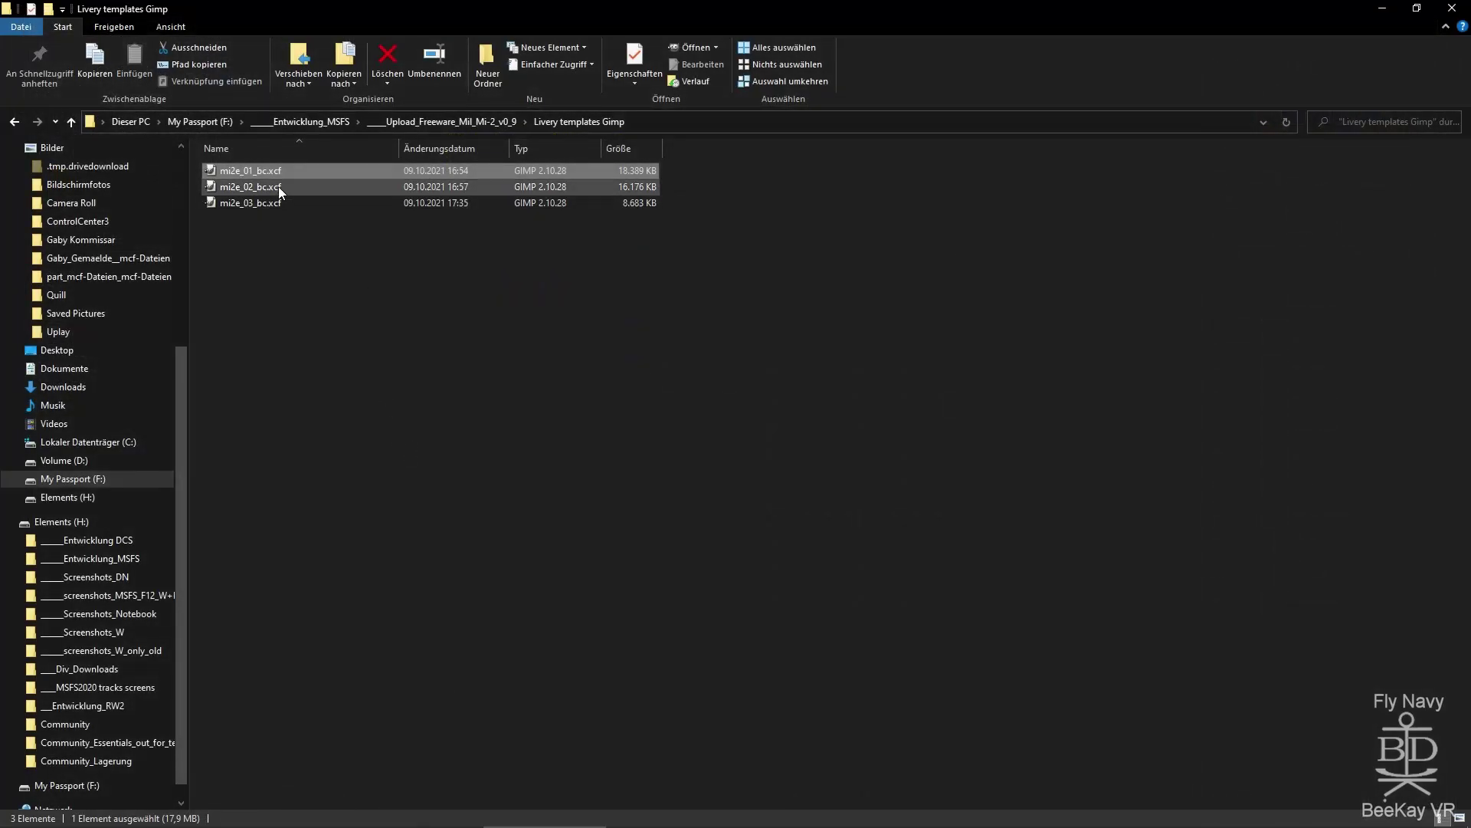
pyautogui.click(462, 122)
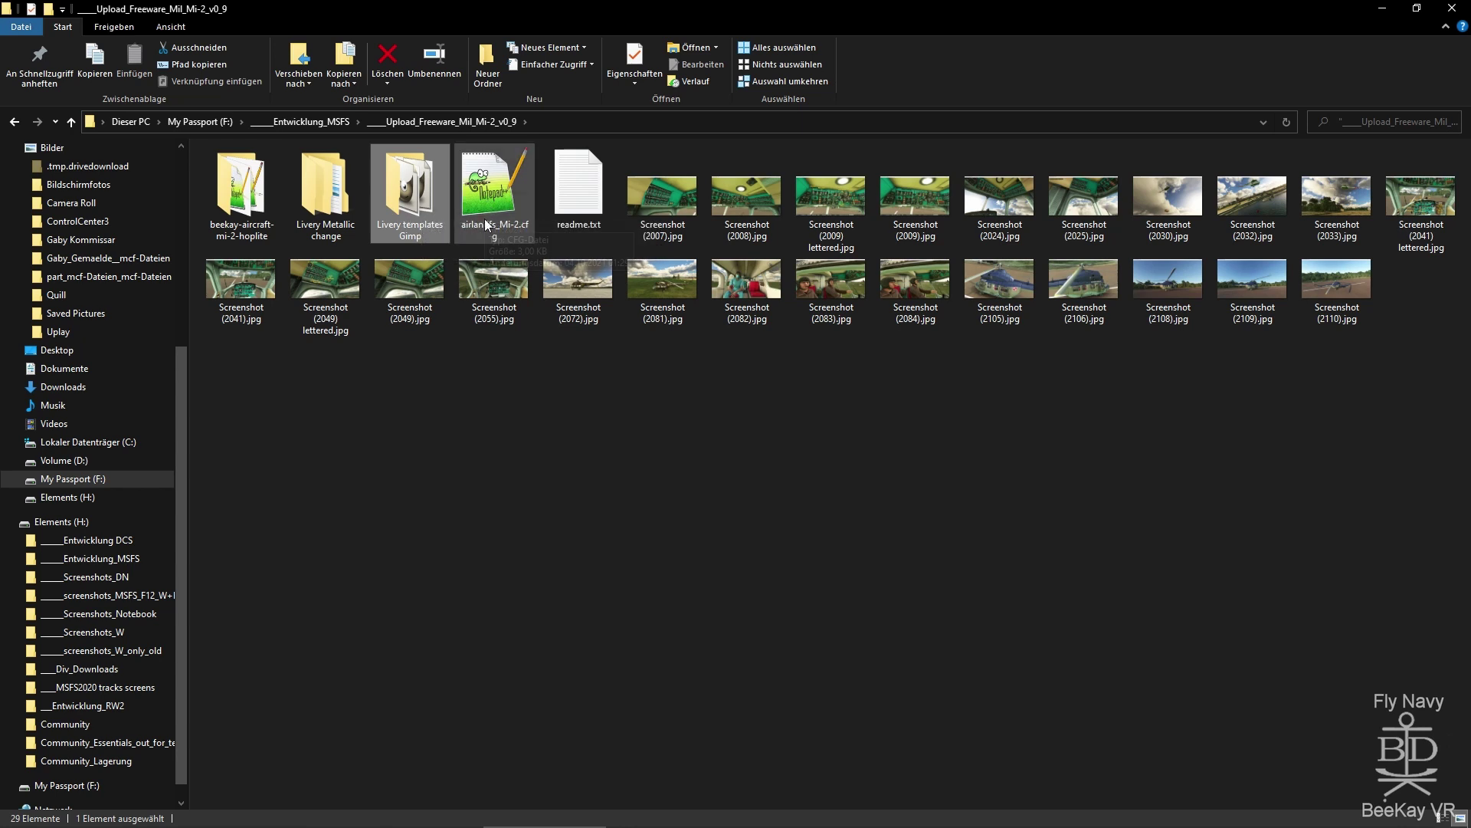
# Step: Open readme.txt, read the installation notes and the changelogs for versions 0.9 and 0.8, and close it
pyautogui.doubleClick(584, 204)
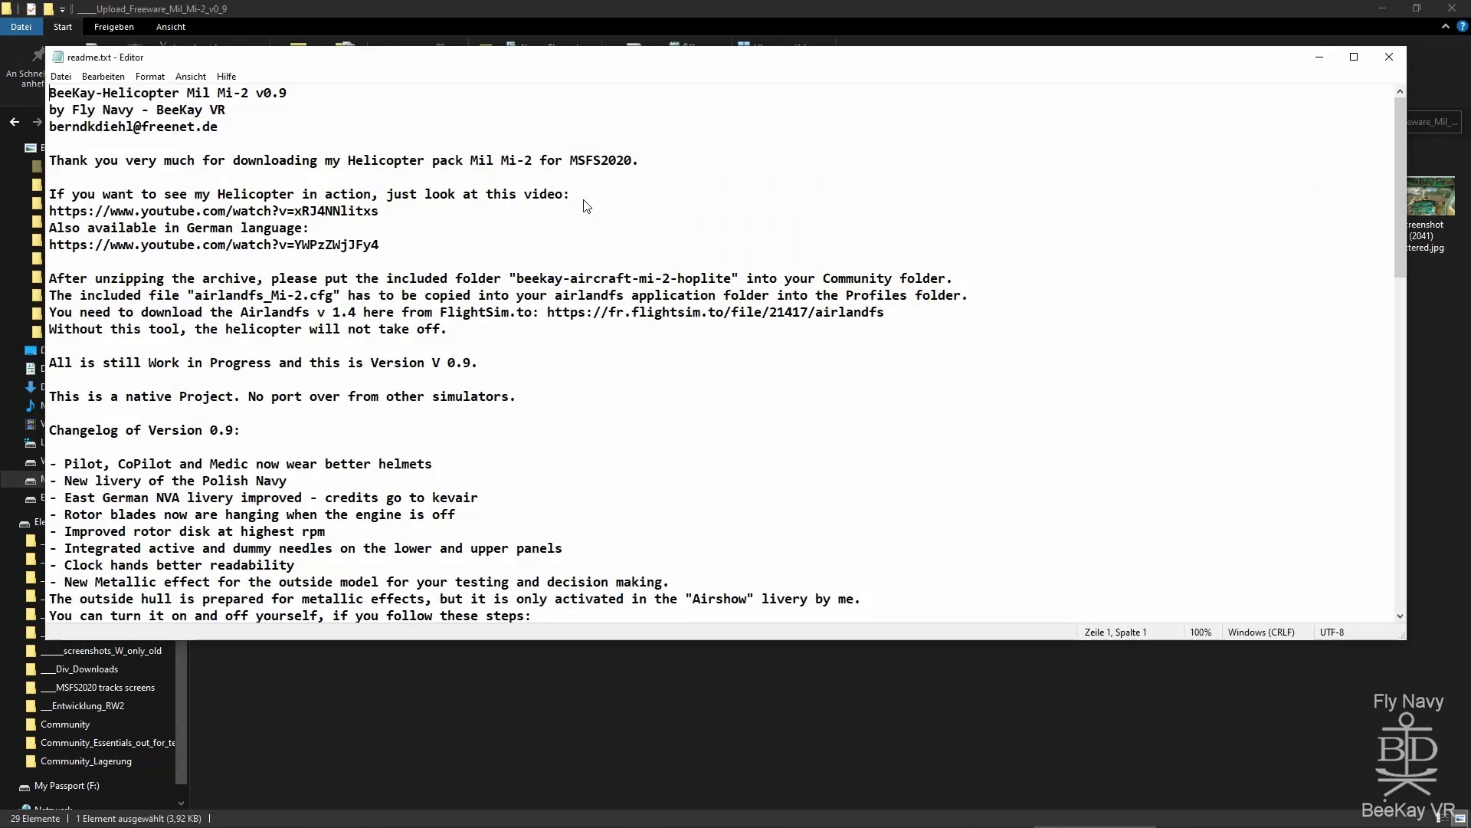
pyautogui.scroll(-13, 480, 250)
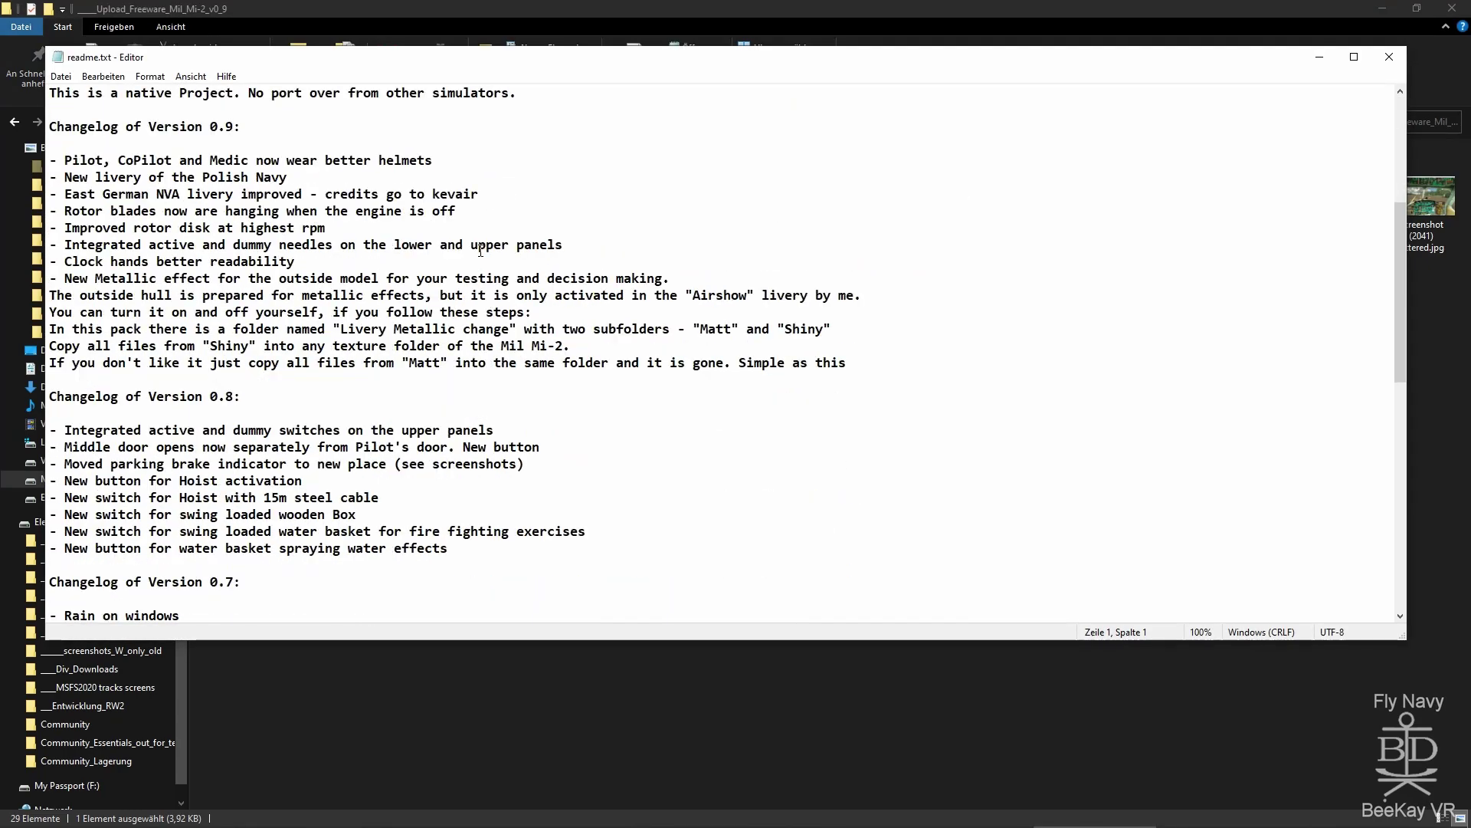
pyautogui.scroll(-2, 481, 251)
pyautogui.scroll(11, 481, 251)
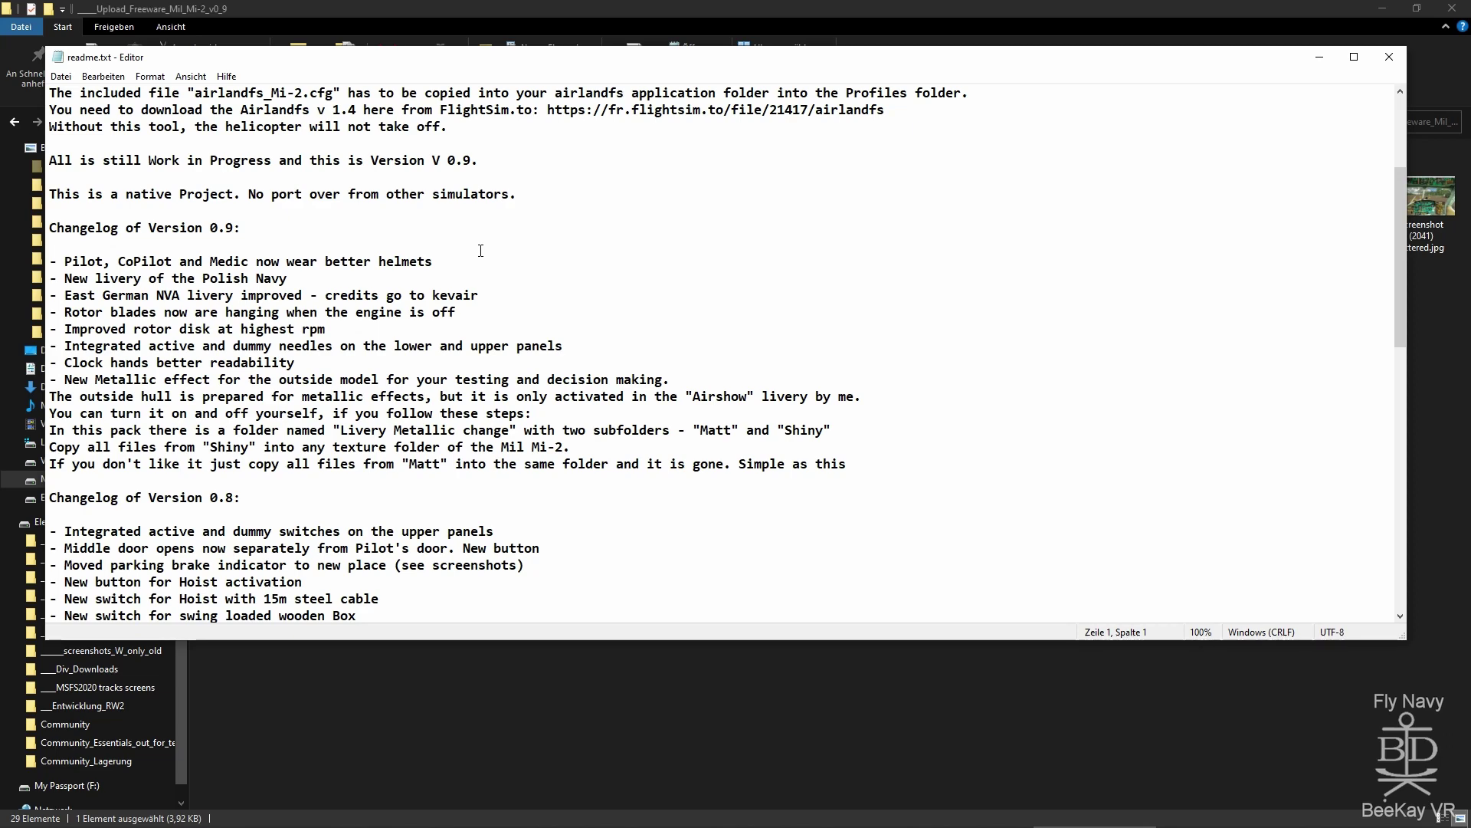
pyautogui.scroll(-1, 480, 250)
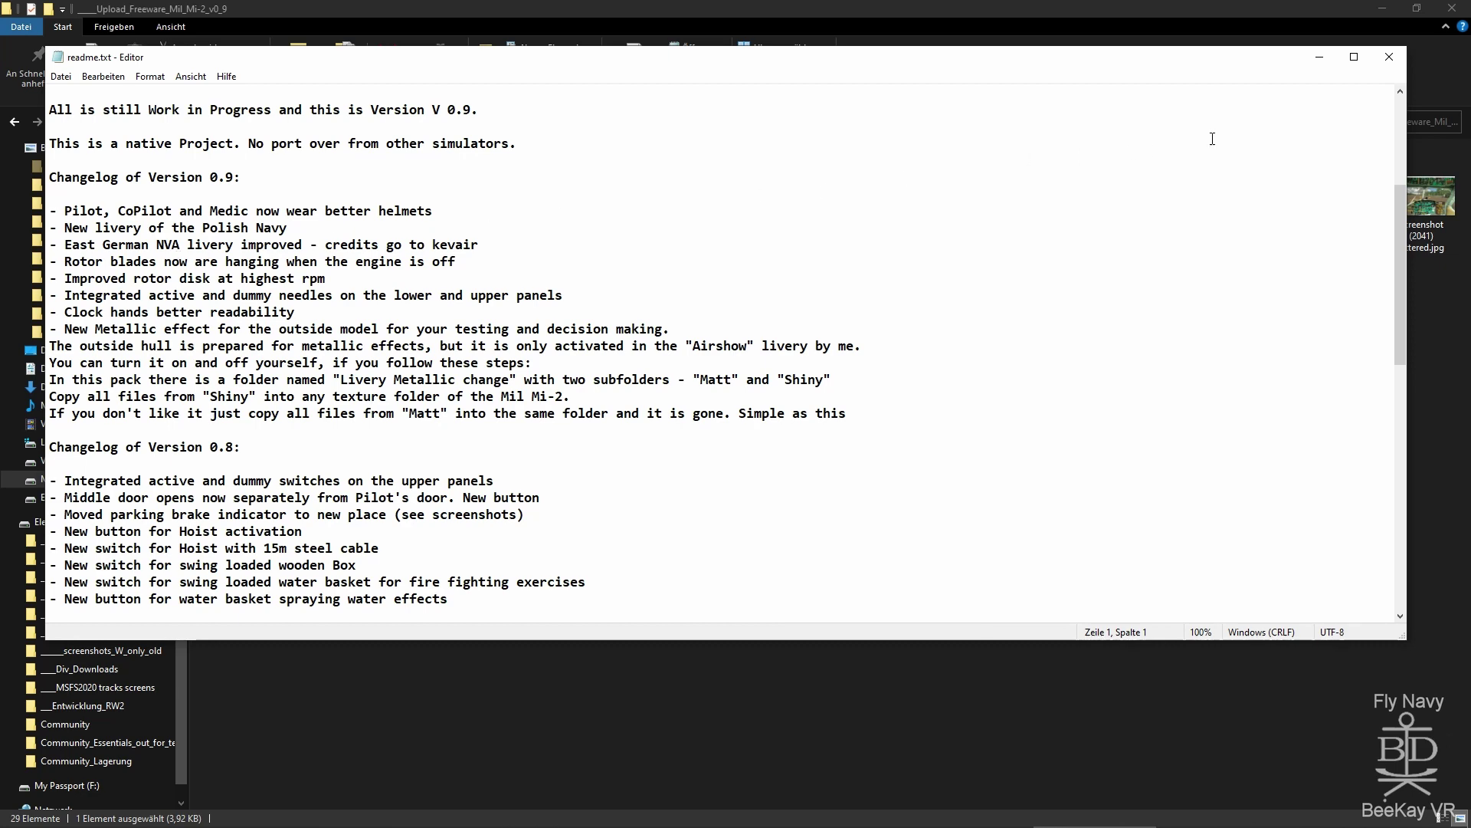
pyautogui.click(1389, 56)
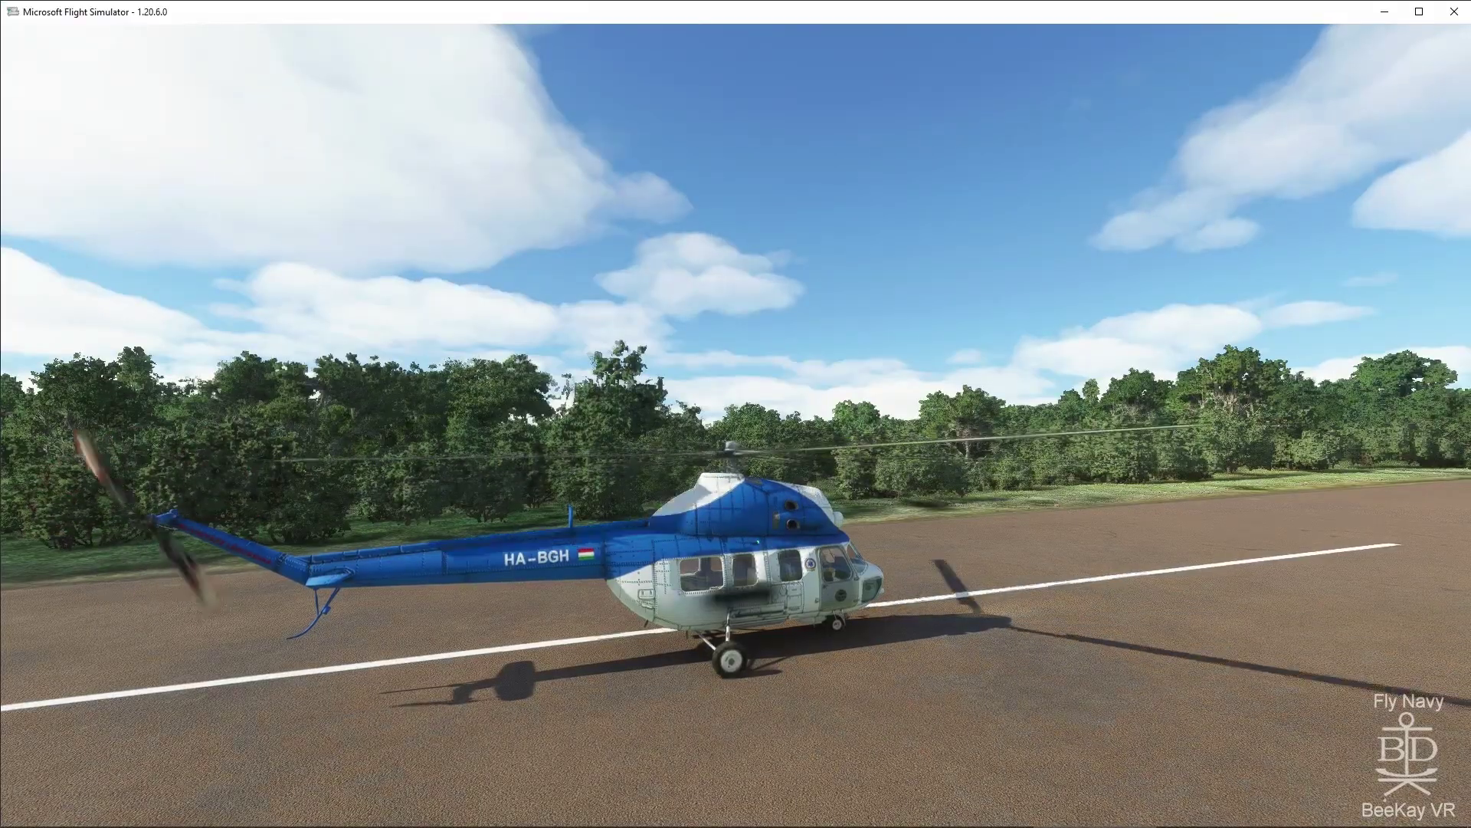
# Step: Shut down the helicopter's engine from the cockpit's overhead panel and return to the external view to inspect the rotor blades
pyautogui.press('End')
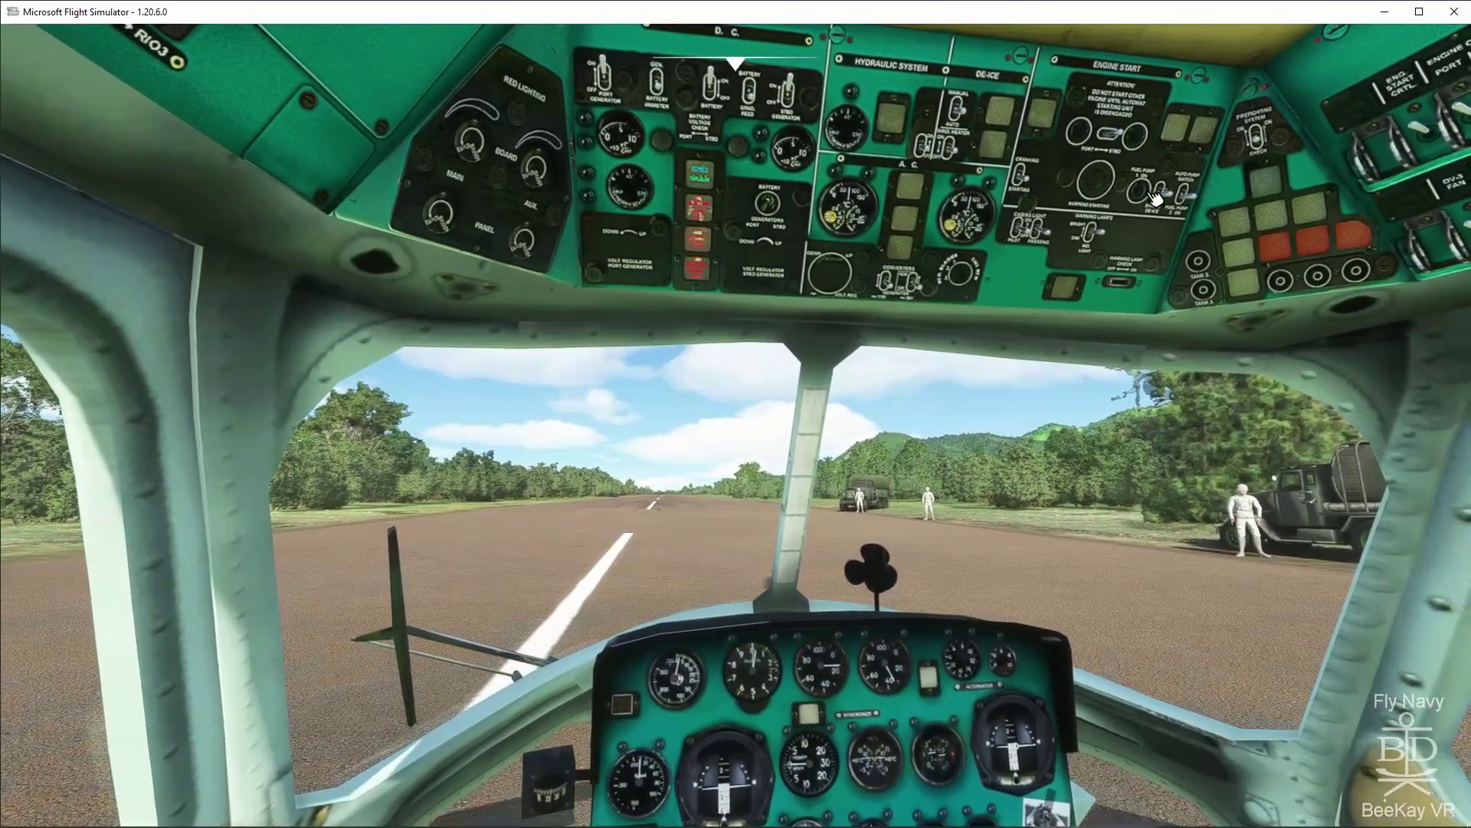
pyautogui.click(1147, 217)
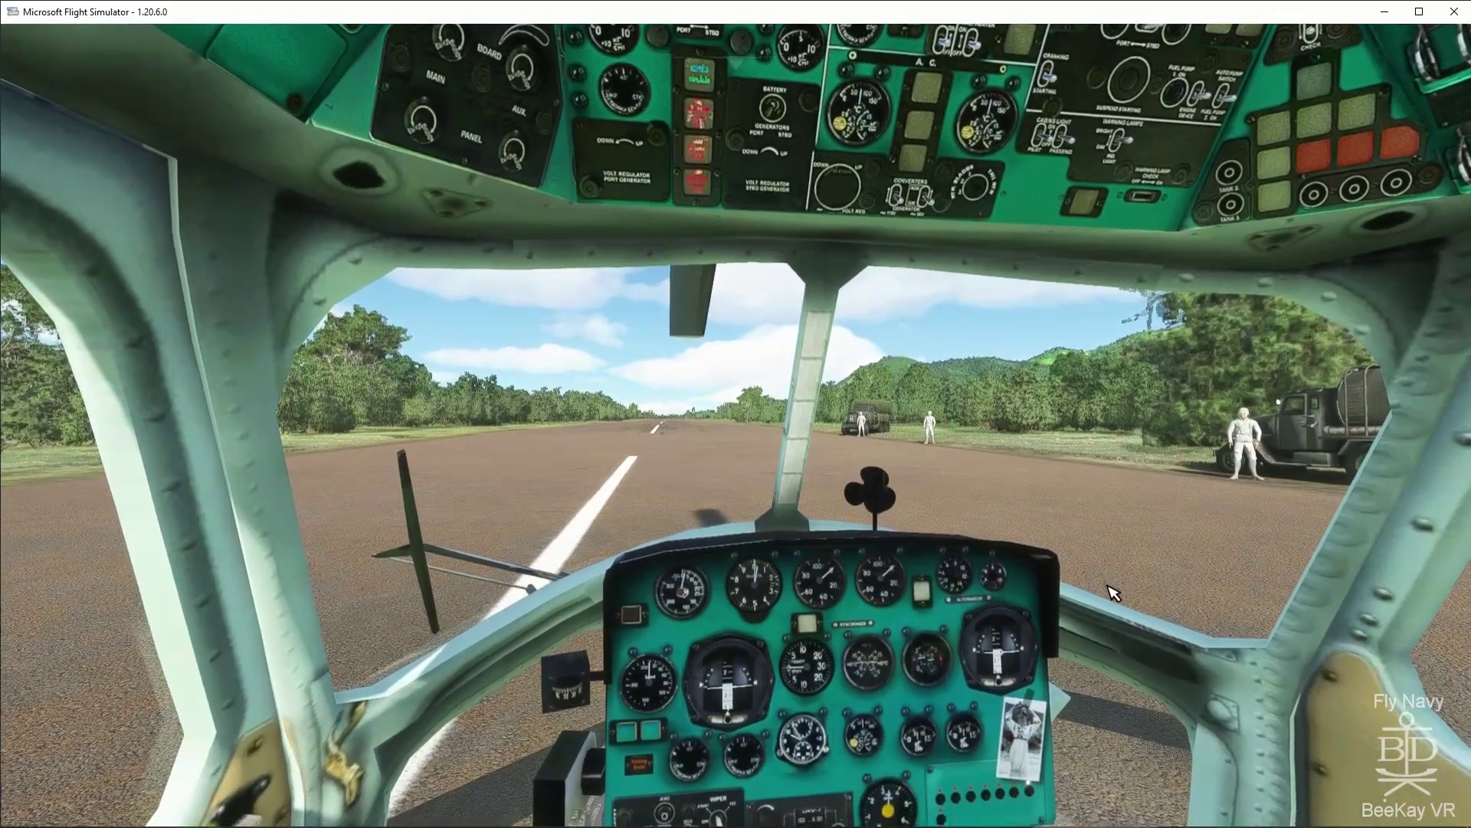
pyautogui.press('End')
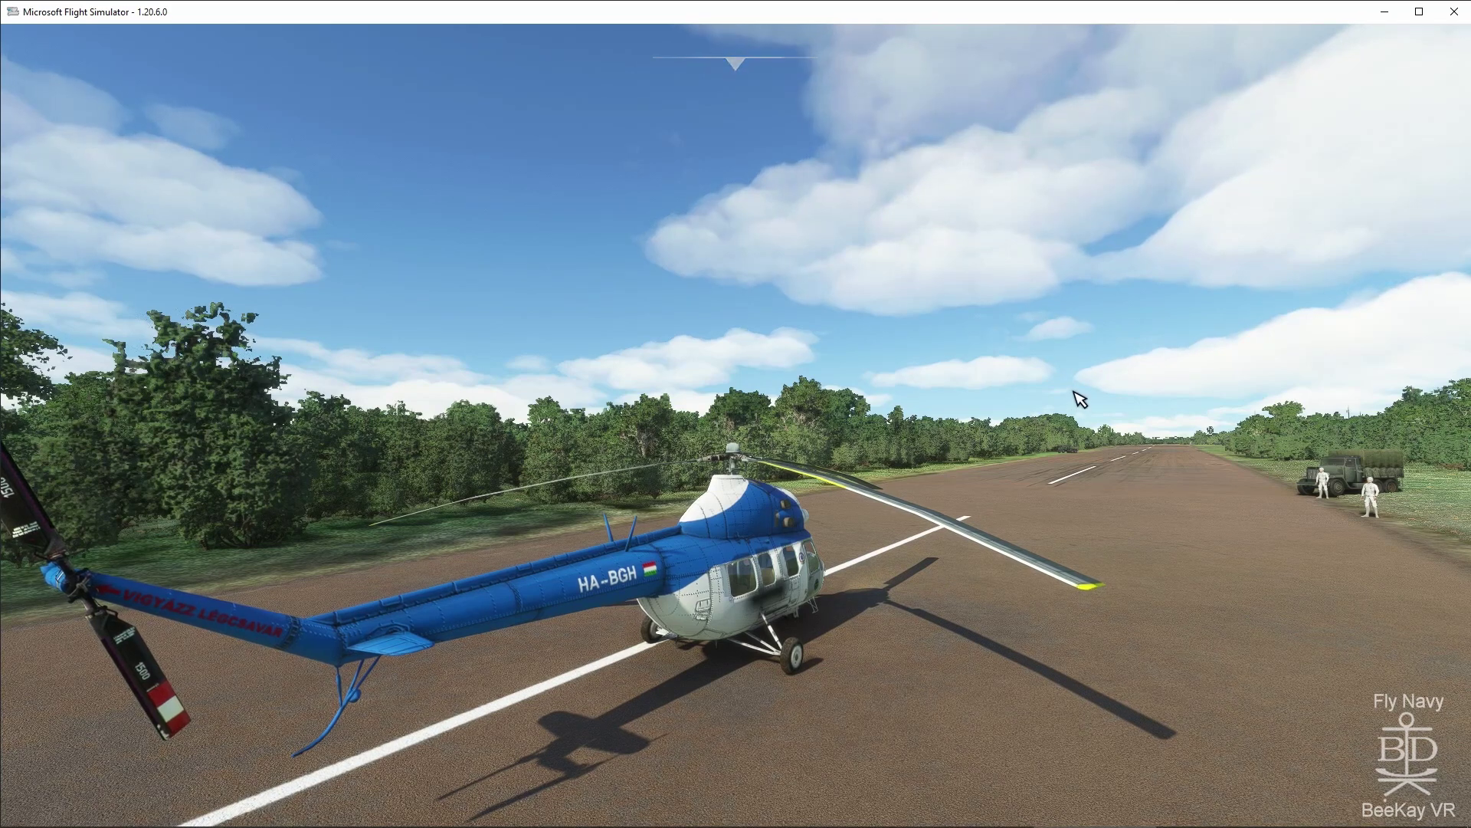
# Step: Quit Microsoft Flight Simulator and open the BeeKay_Mi2_Hoplite texture folder in the Community folder's beekay-aircraft-mi-2-hoplite package
pyautogui.click(1456, 13)
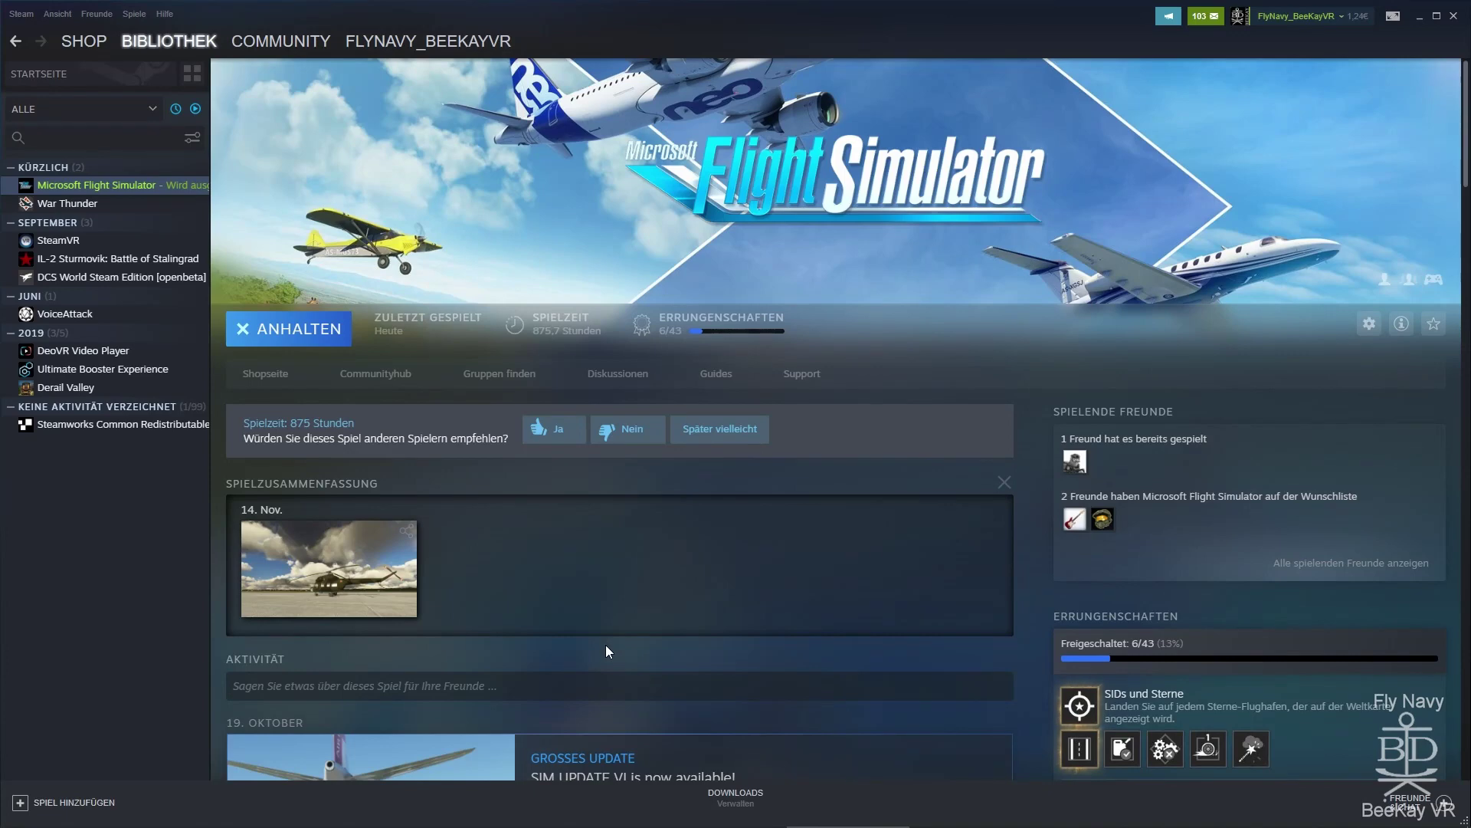
pyautogui.click(460, 818)
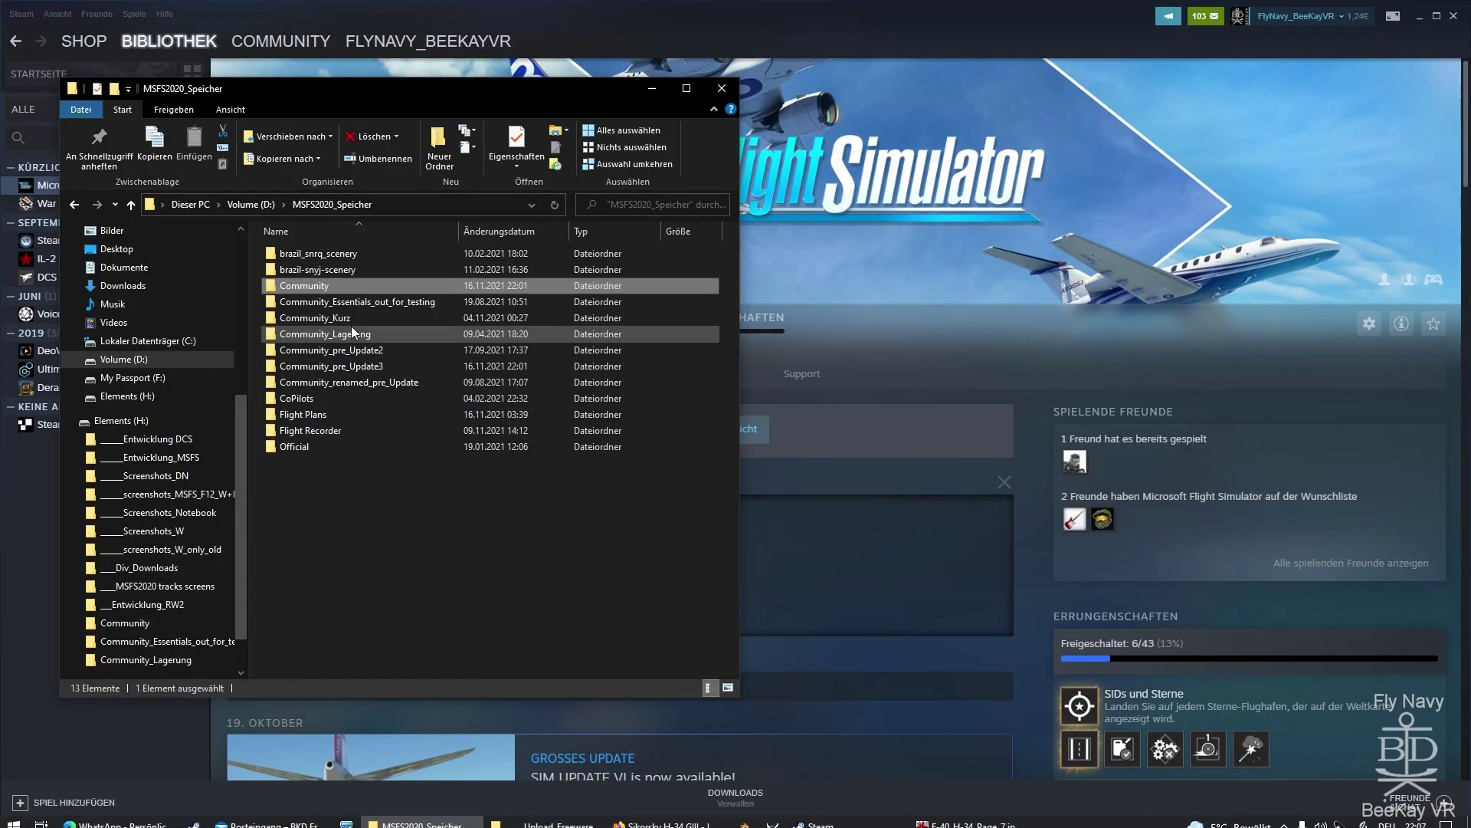
pyautogui.doubleClick(305, 285)
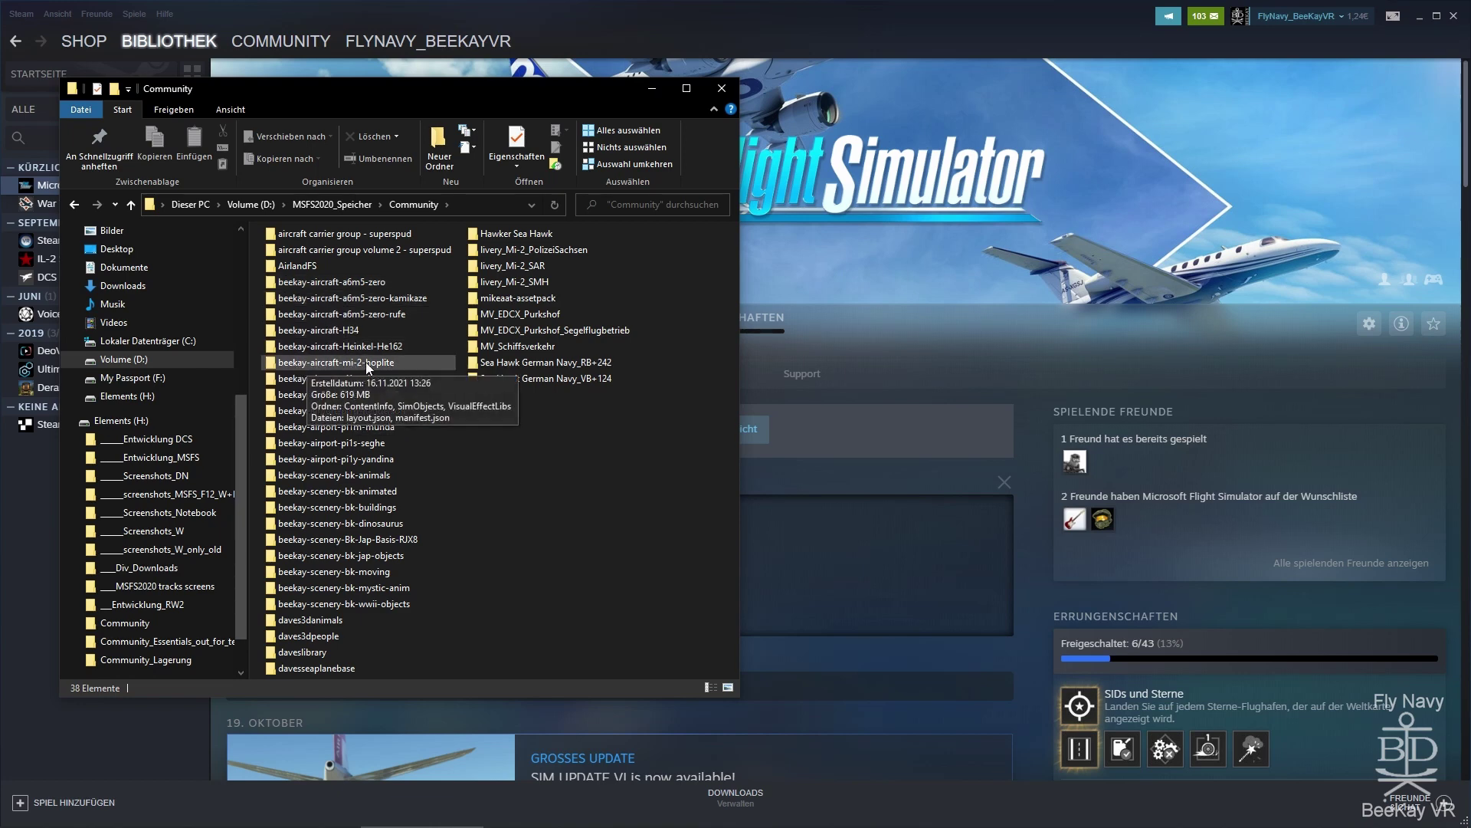
pyautogui.doubleClick(376, 363)
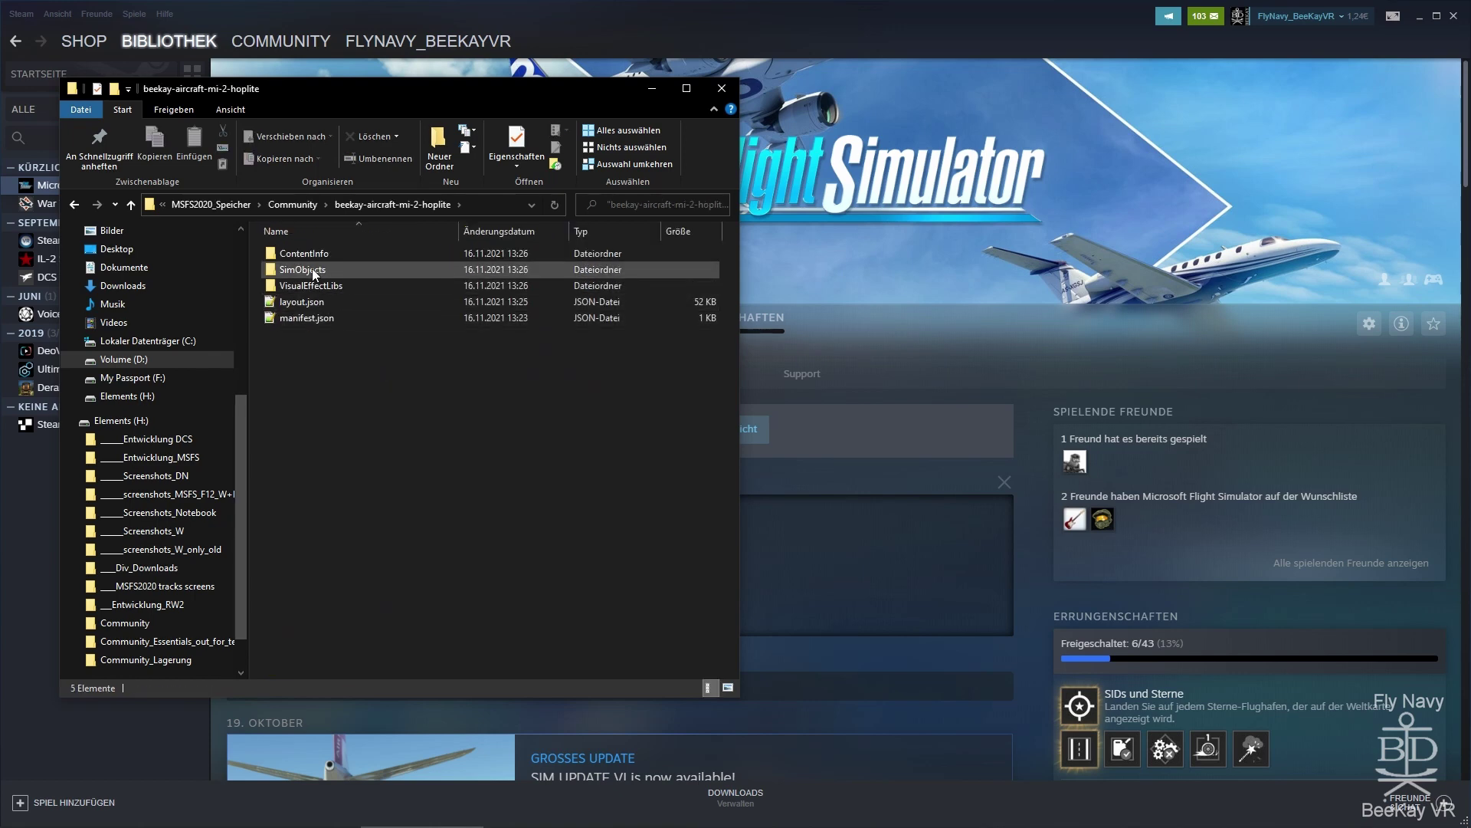
pyautogui.doubleClick(311, 269)
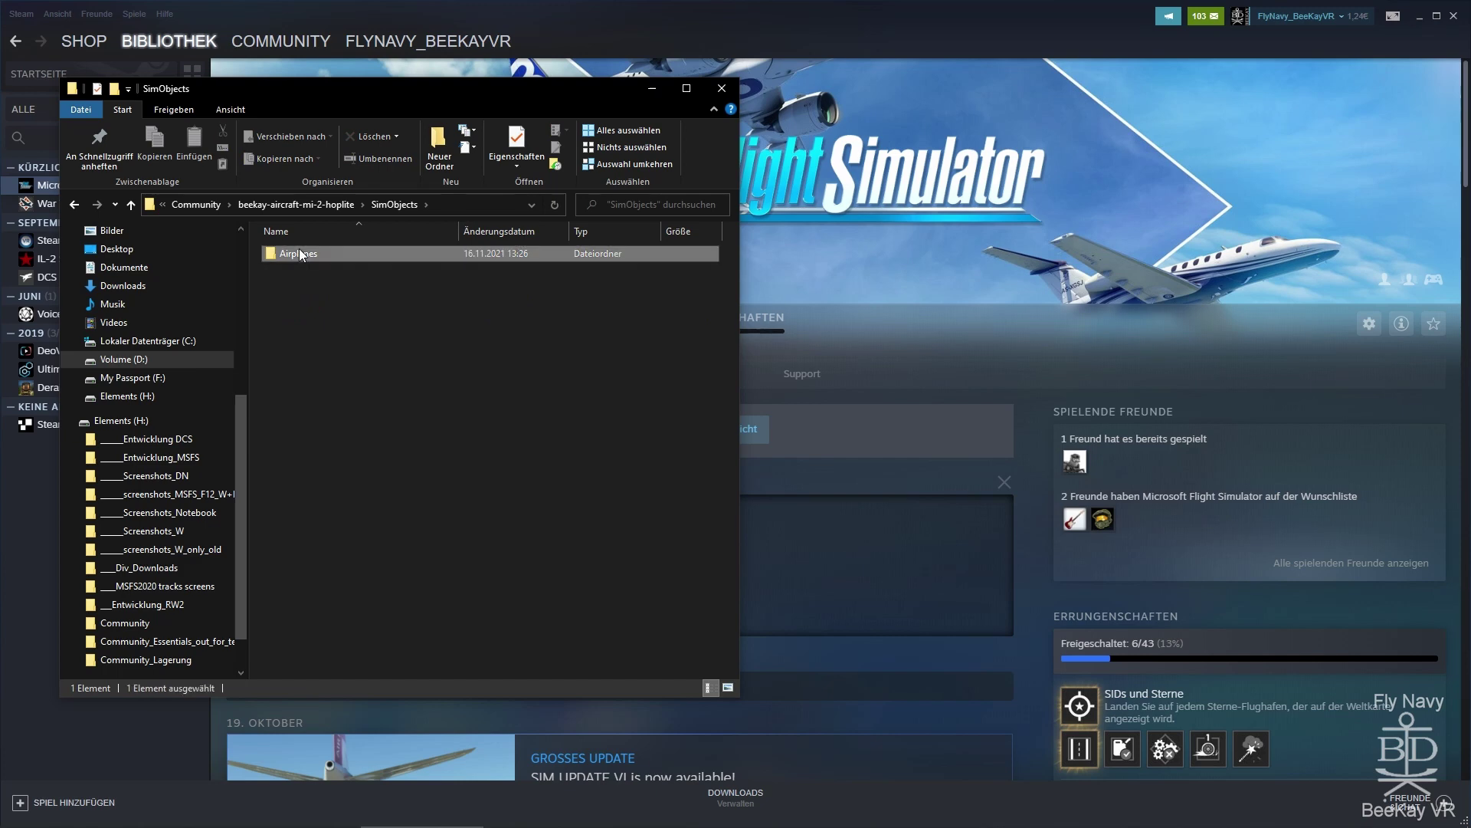
pyautogui.doubleClick(307, 255)
pyautogui.doubleClick(300, 254)
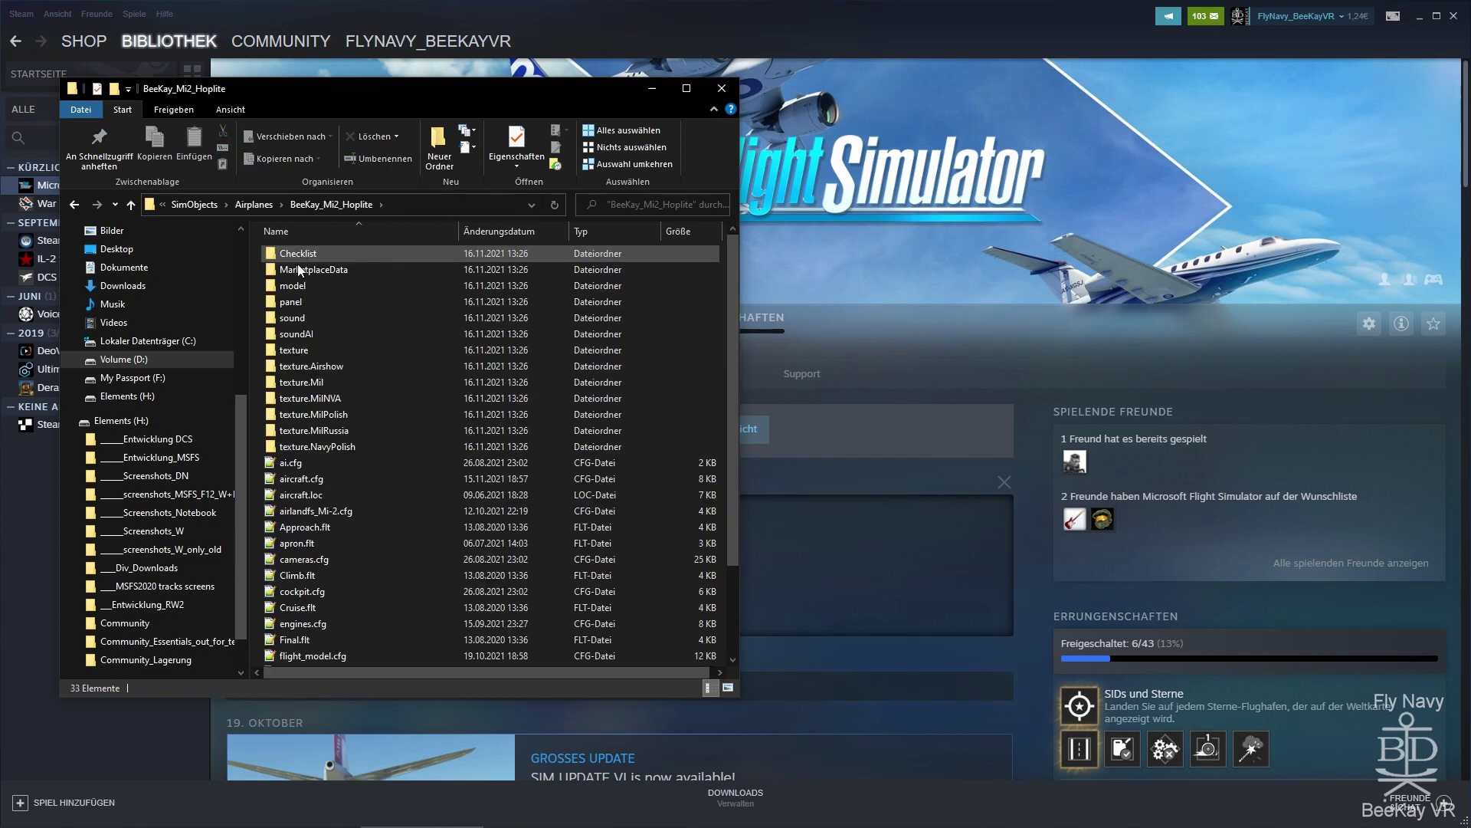
pyautogui.doubleClick(304, 350)
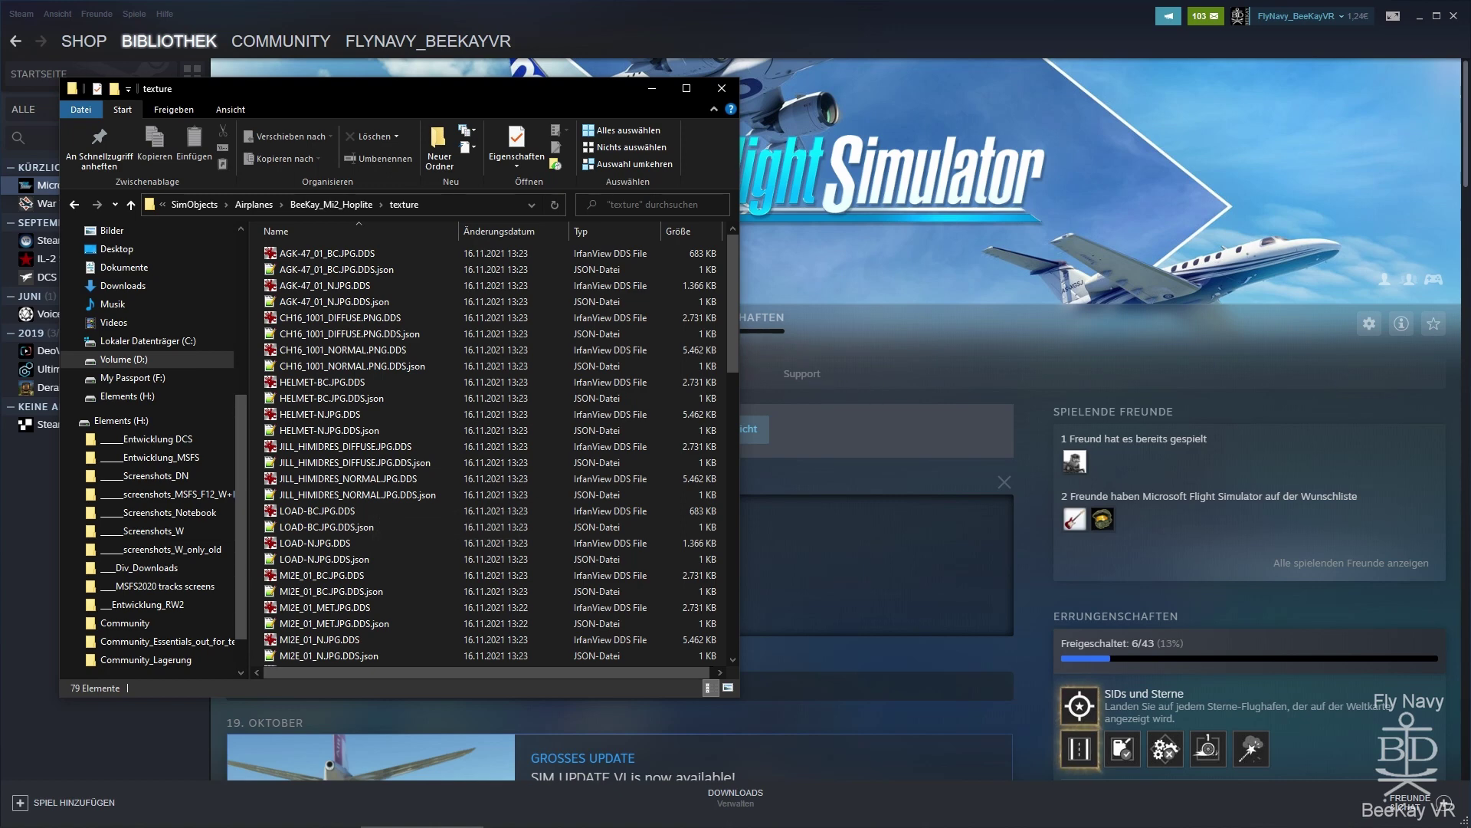
# Step: In the second File Explorer window, open the Shiny subfolder of Livery Metallic change from the downloaded Mi-2 package
pyautogui.click(537, 816)
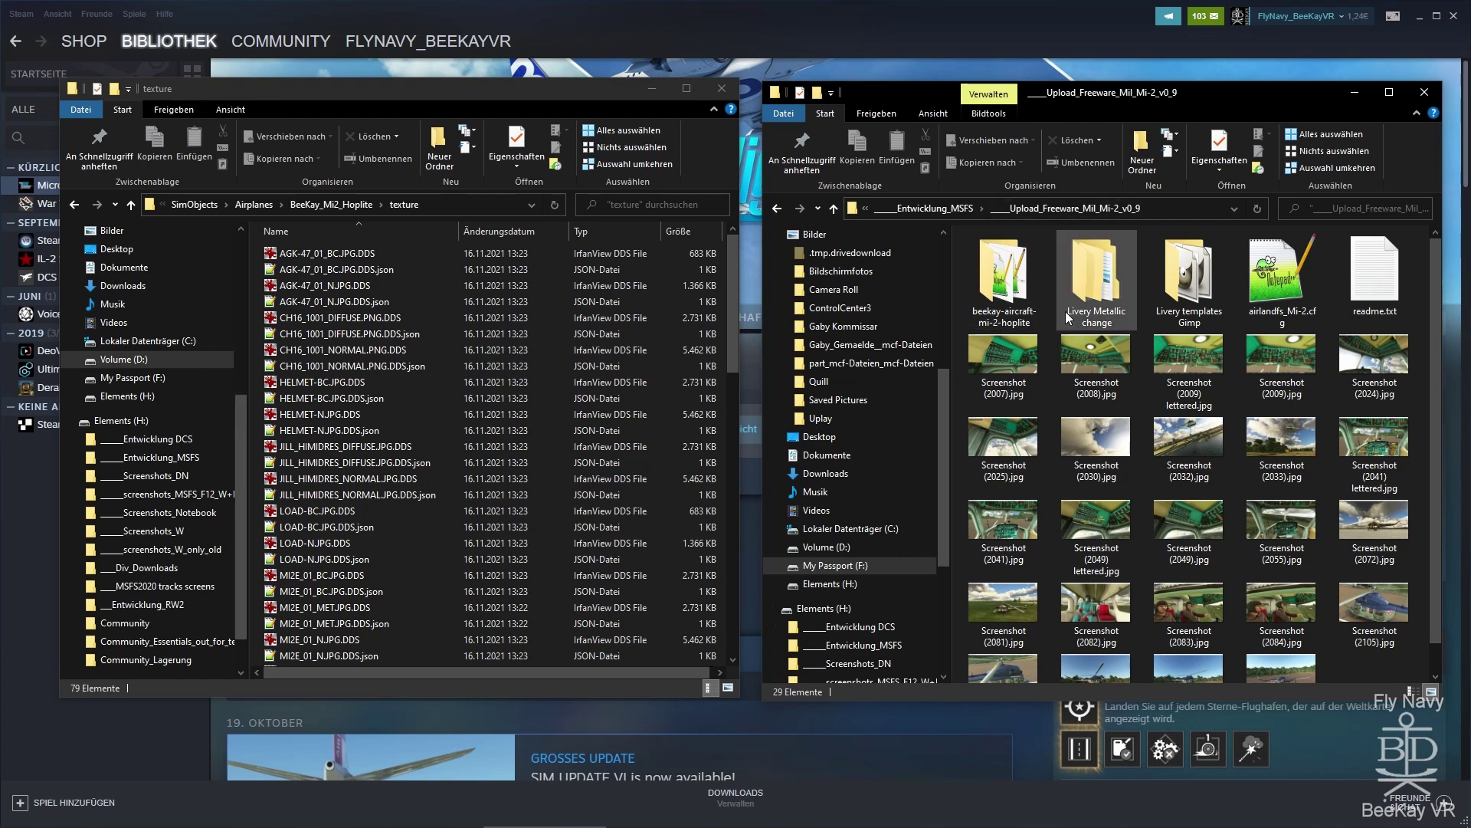
pyautogui.moveTo(1109, 315)
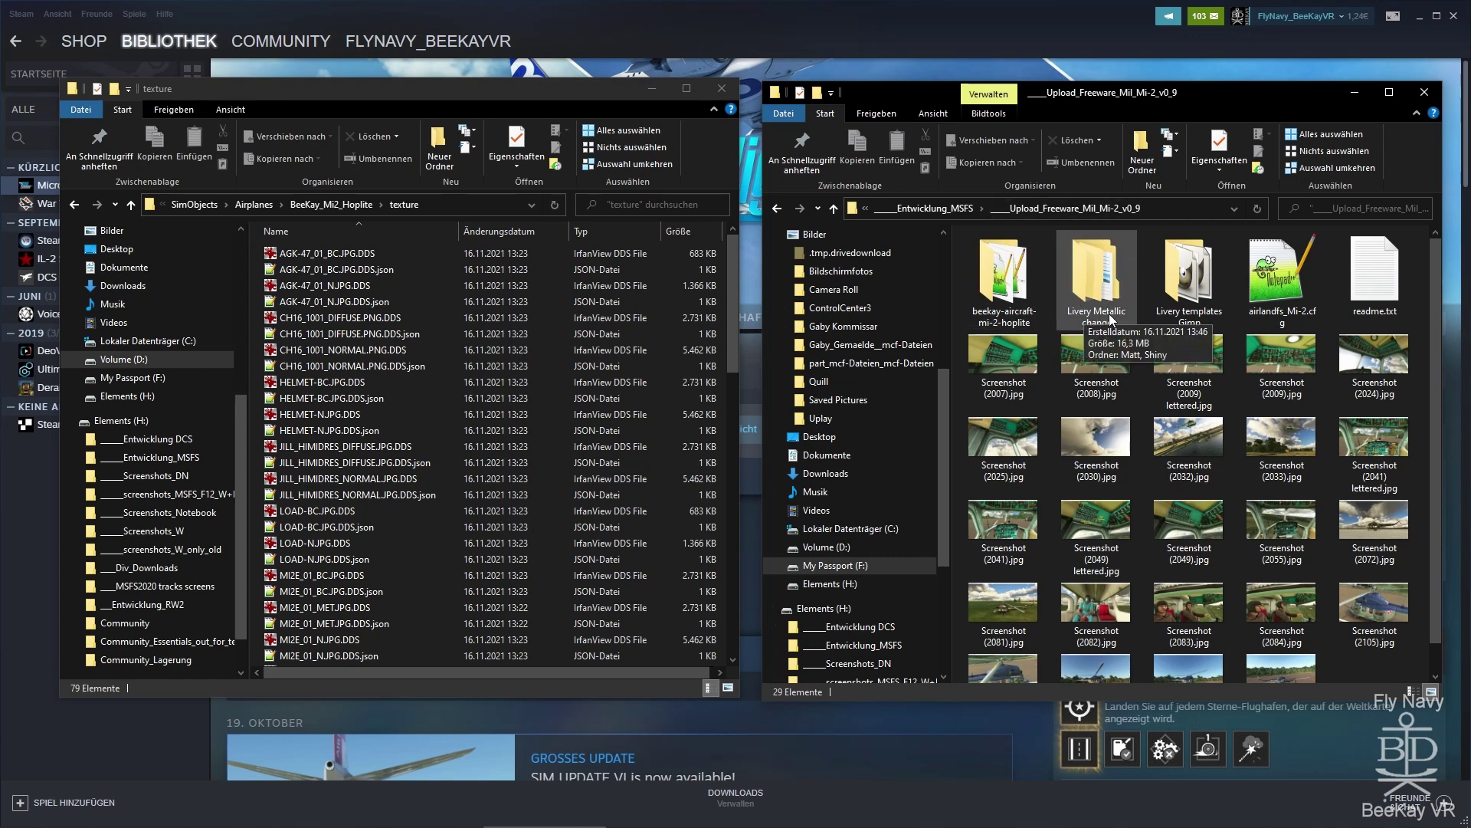
pyautogui.doubleClick(1104, 288)
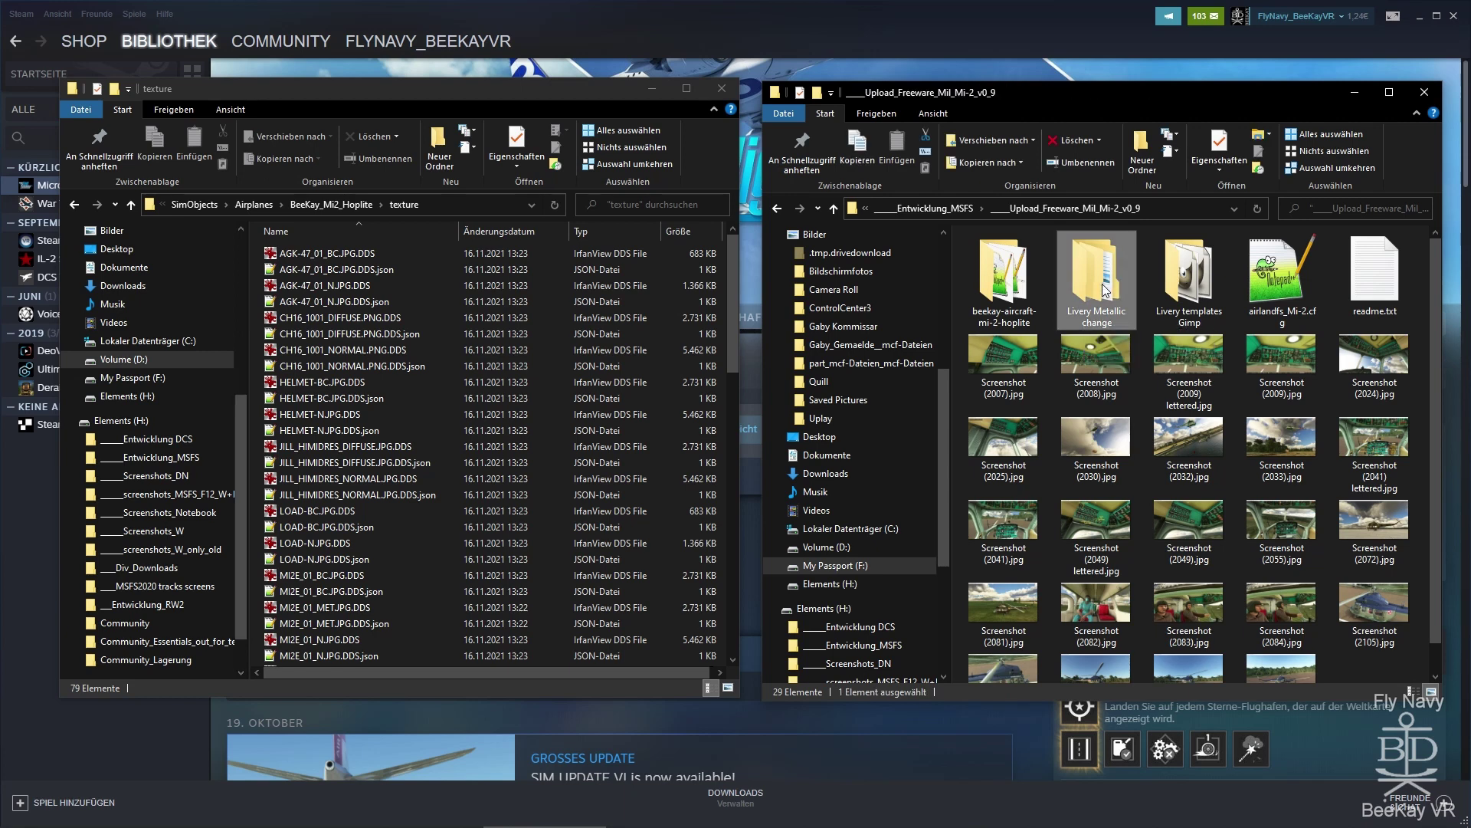
pyautogui.click(1027, 277)
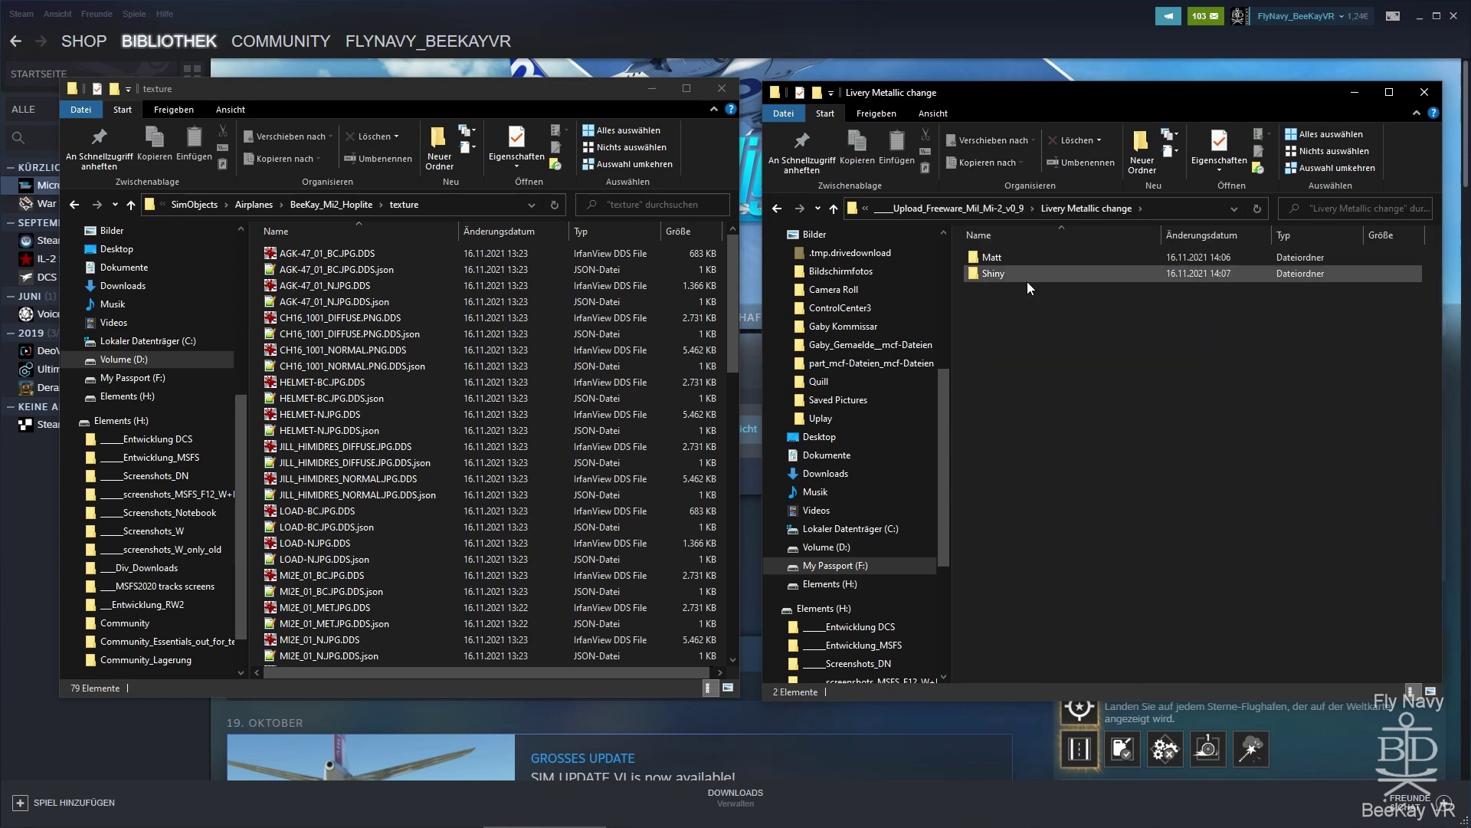
pyautogui.doubleClick(986, 277)
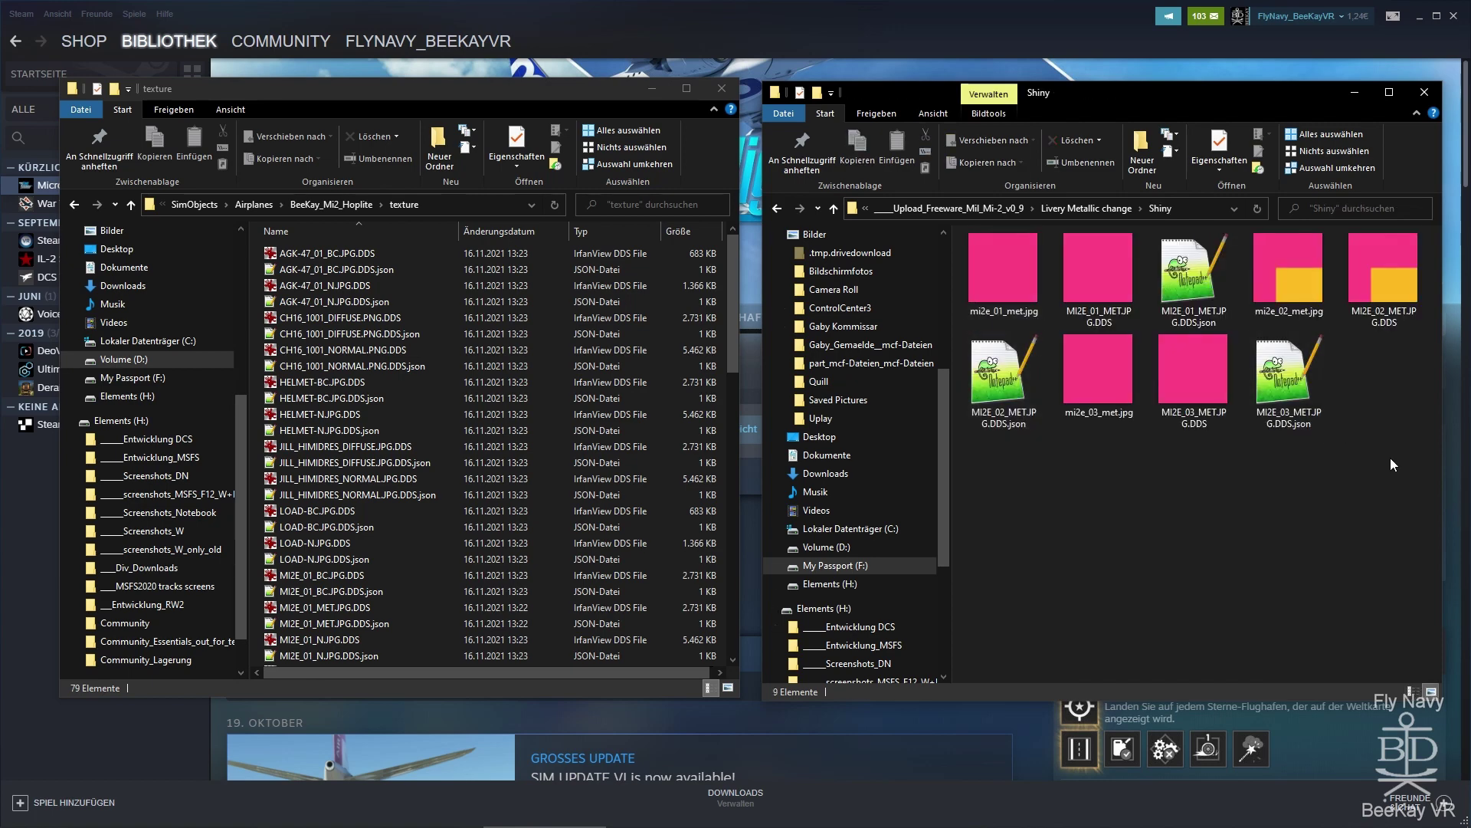
# Step: Copy all files from the Shiny folder into the helicopter's texture folder, replacing the files with the same names
pyautogui.moveTo(1395, 476); pyautogui.dragTo(554, 440)
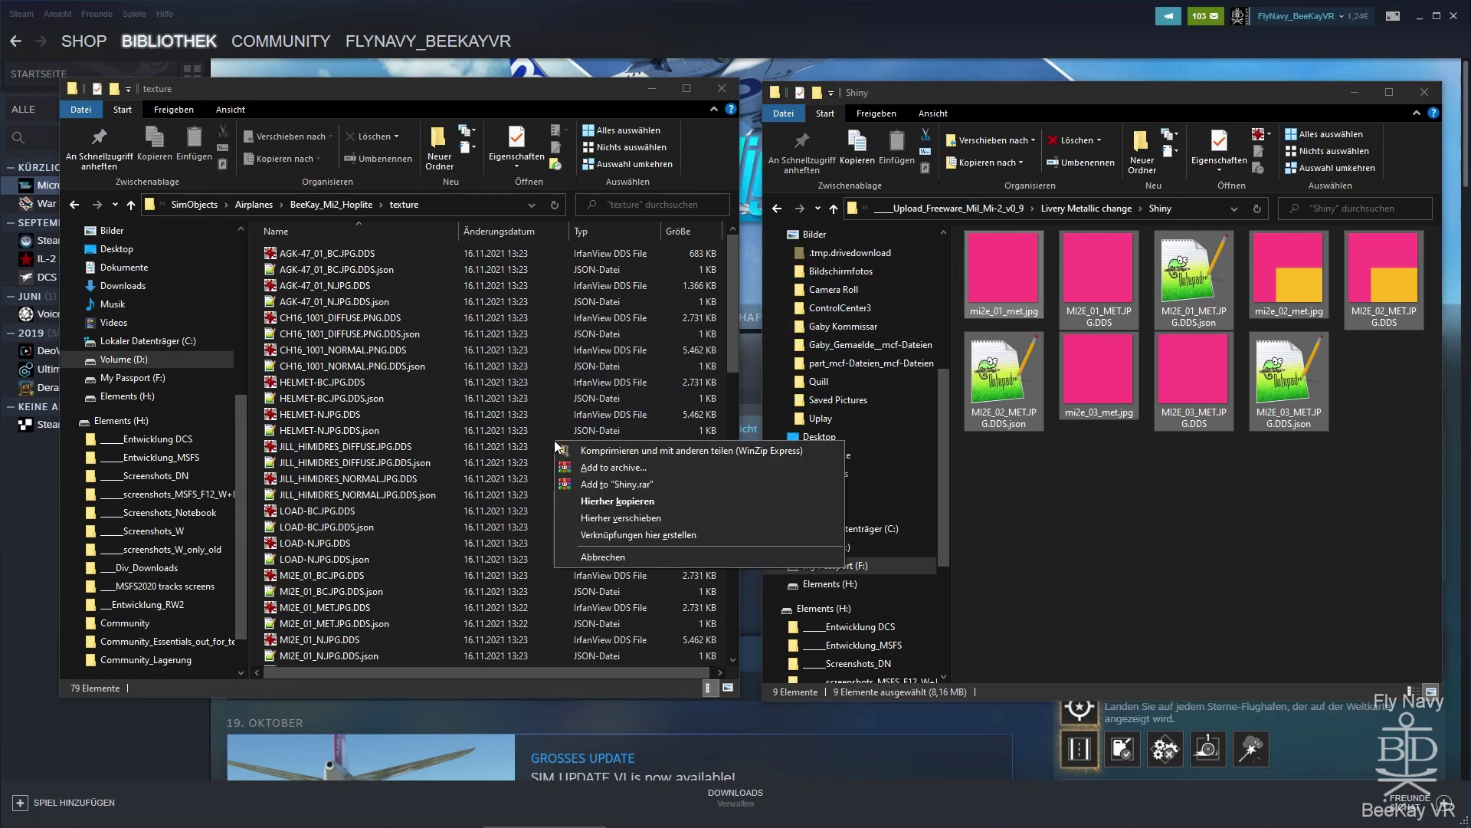
pyautogui.click(586, 500)
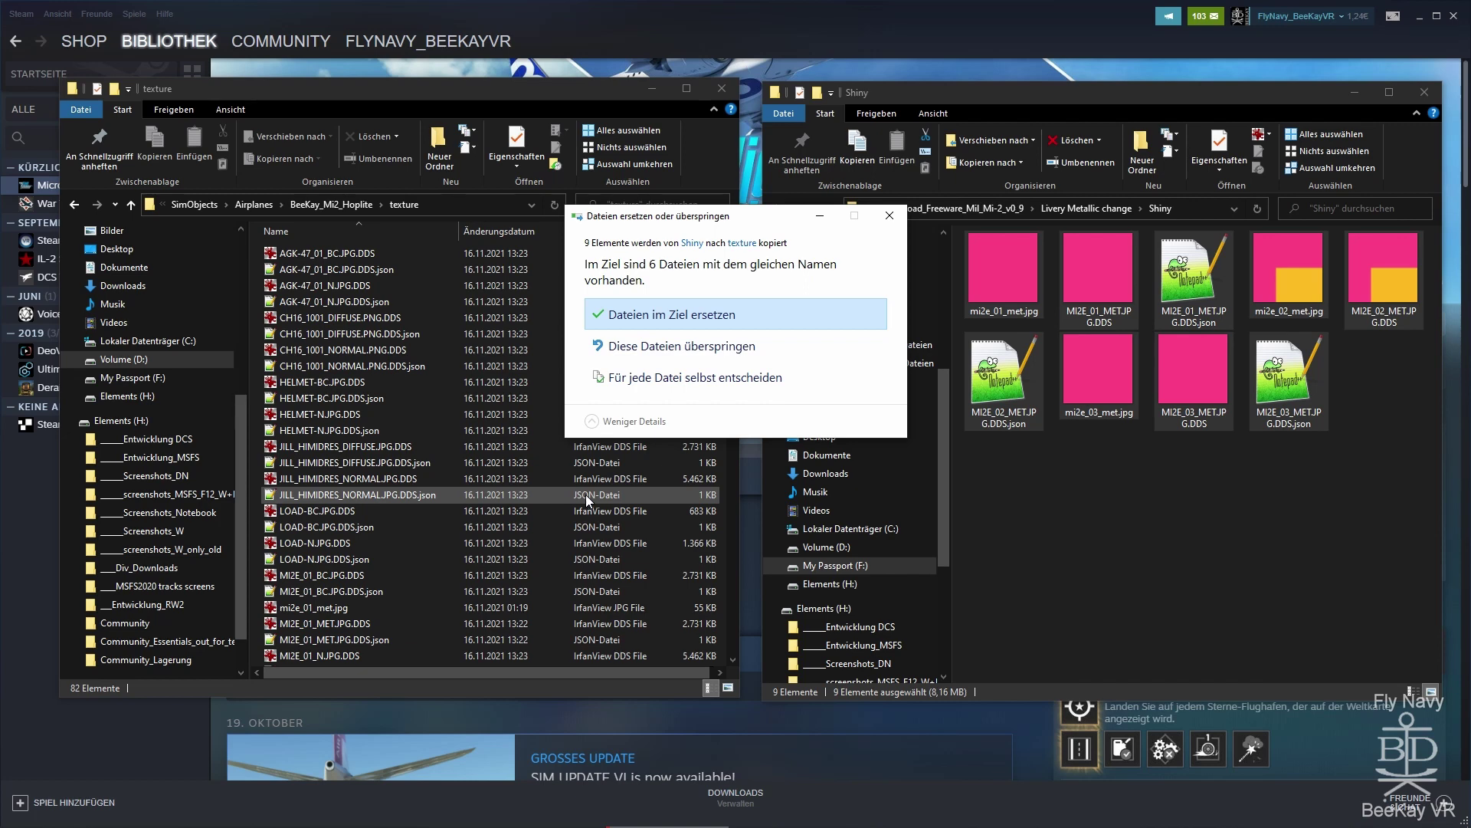
pyautogui.click(634, 319)
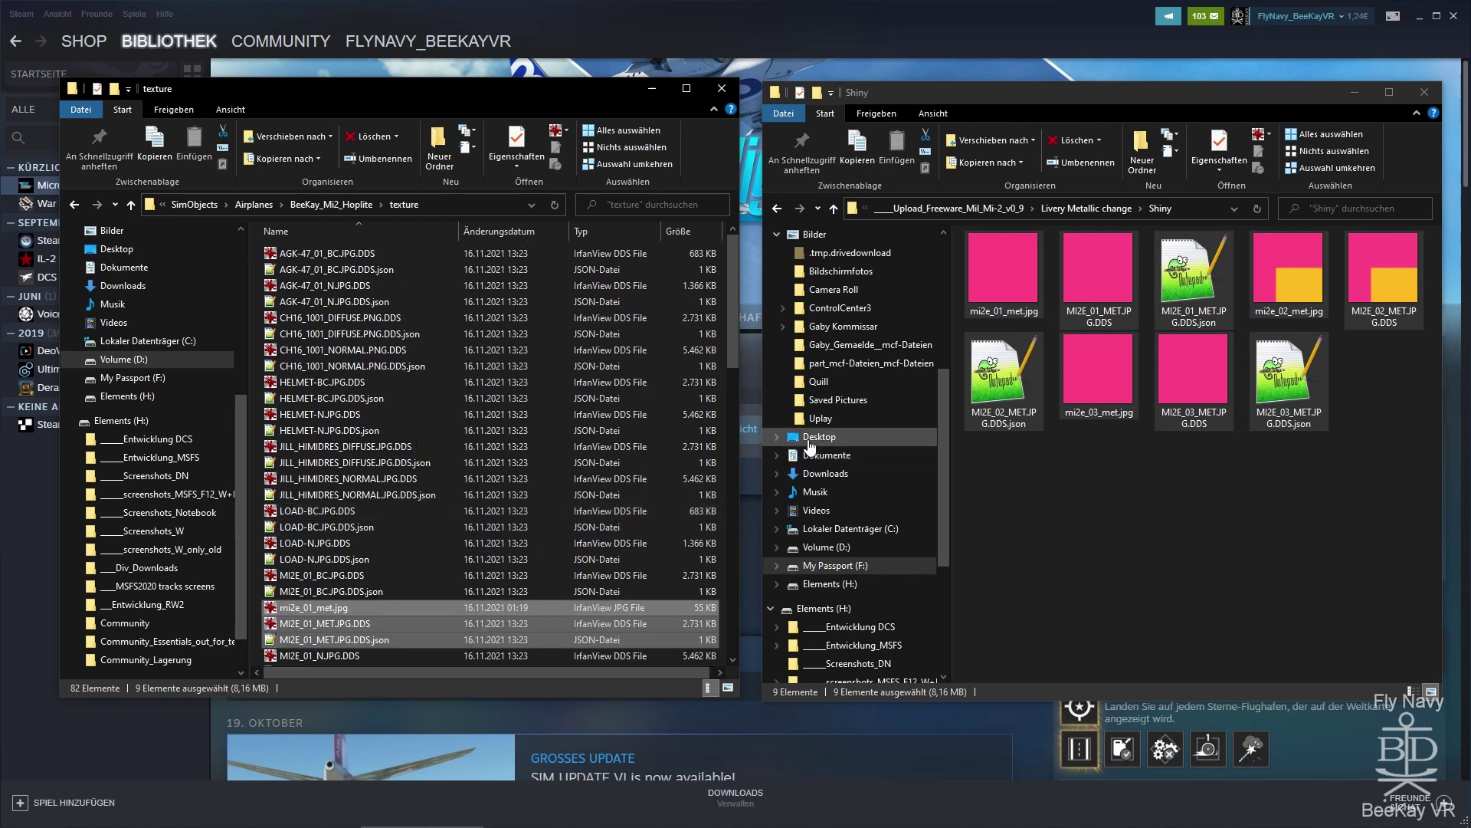
# Step: Open the Matt subfolder of Livery Metallic change to view its non-metallic texture files
pyautogui.click(1083, 209)
pyautogui.doubleClick(1014, 256)
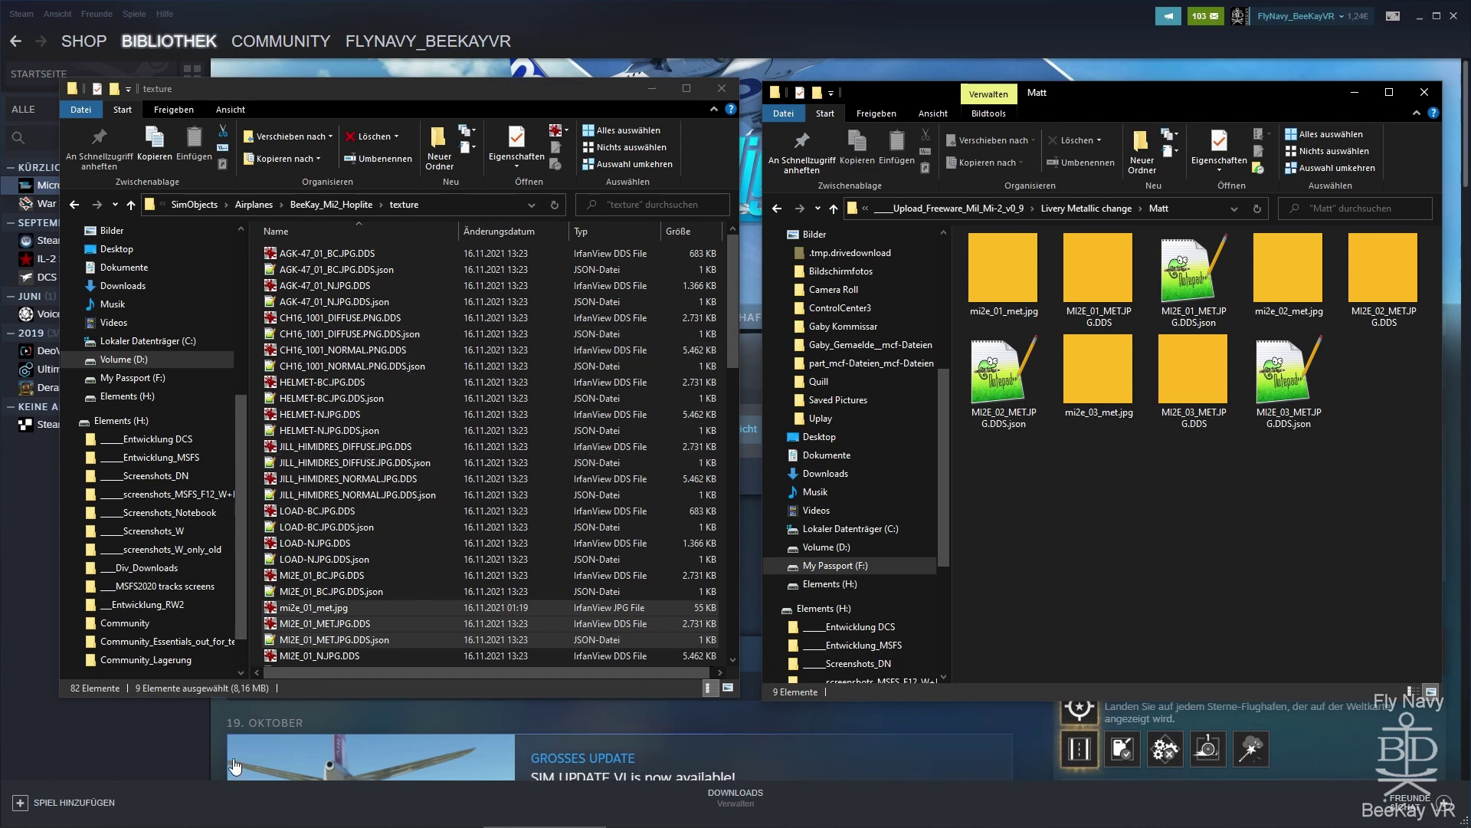
# Step: Launch Microsoft Flight Simulator from Steam and check in the aircraft selection that the Mil Mi-2 is chosen
pyautogui.click(195, 763)
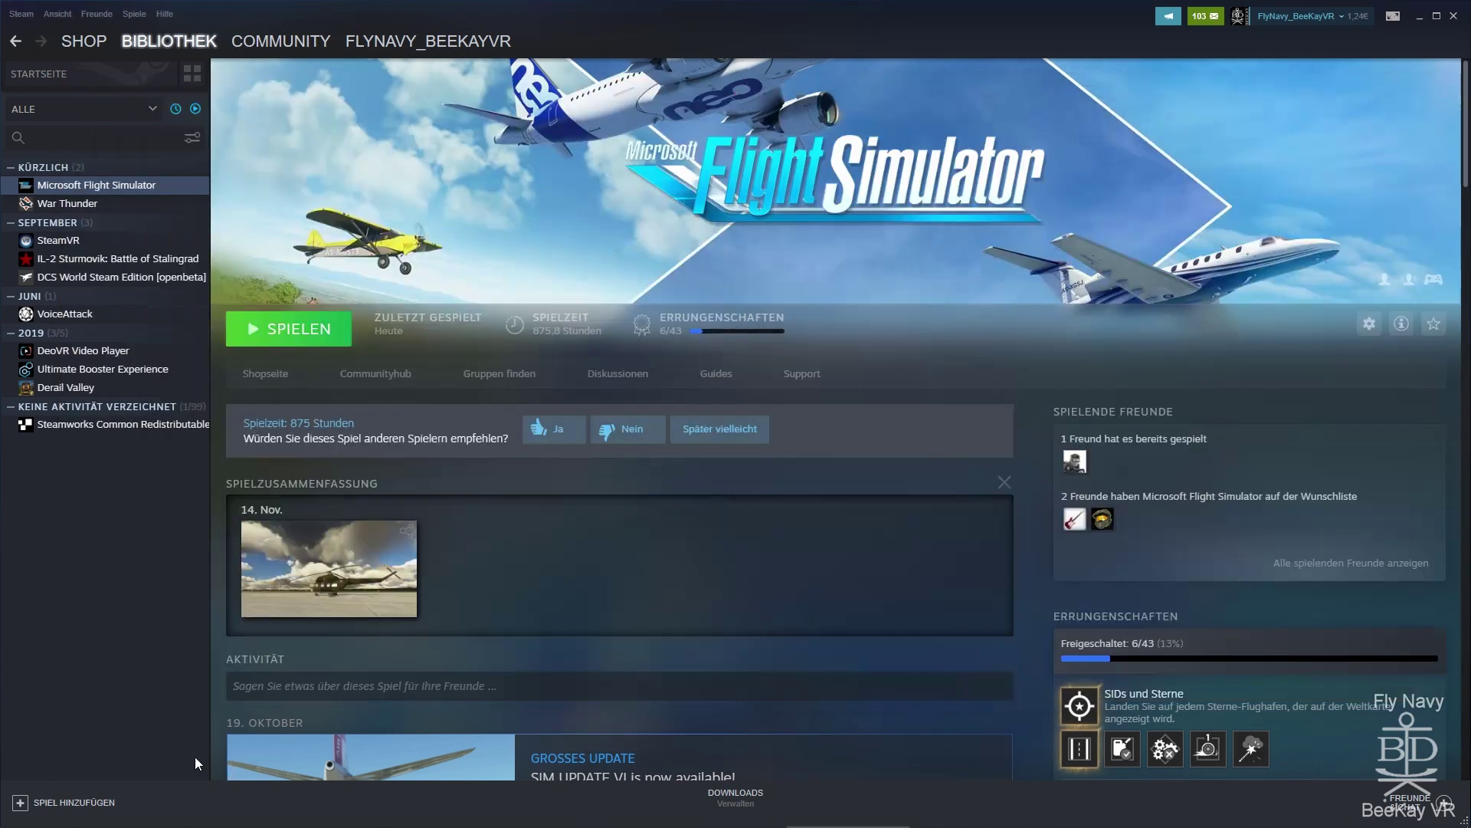
pyautogui.click(305, 331)
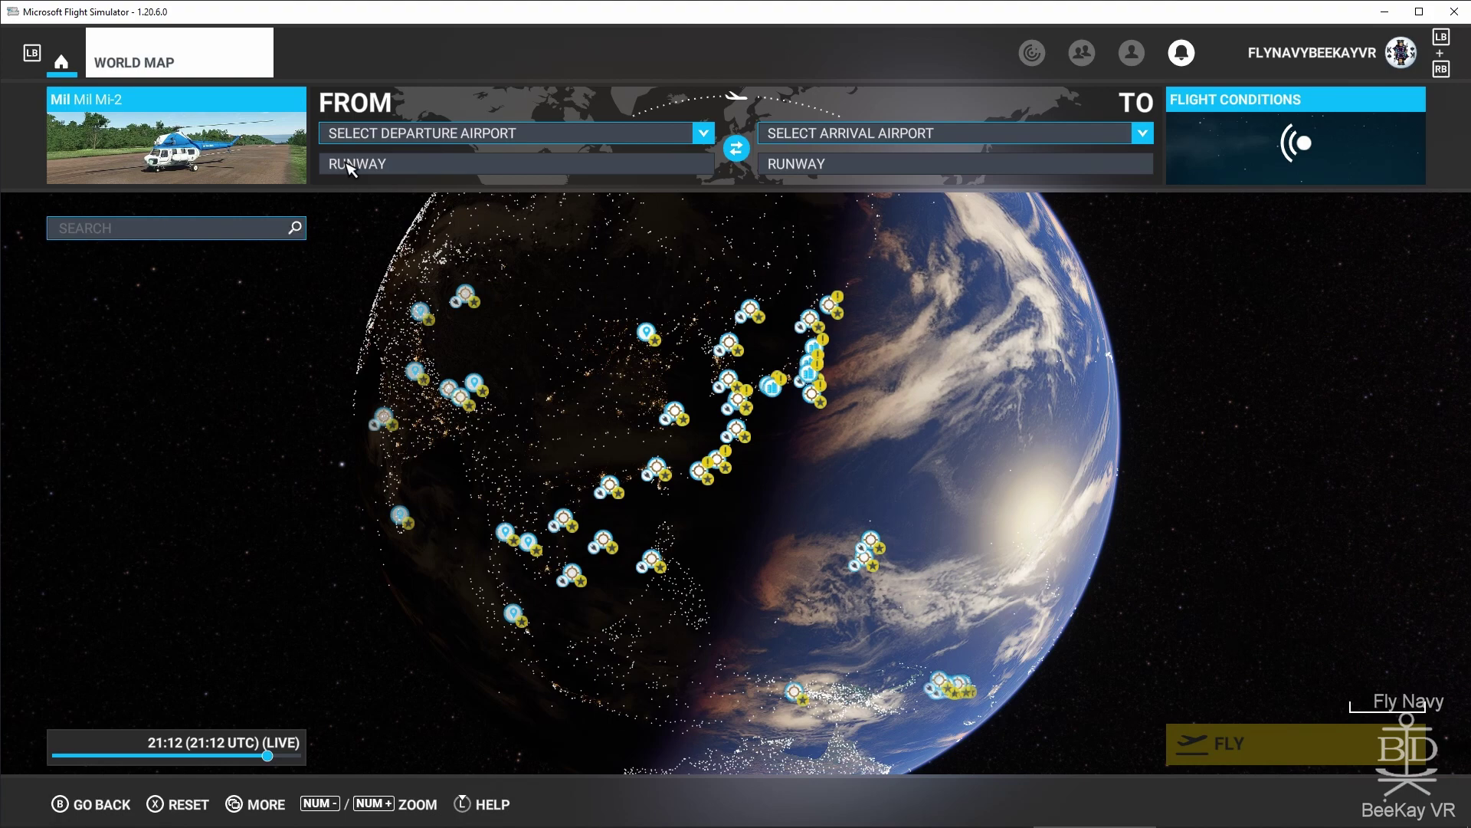
pyautogui.click(226, 165)
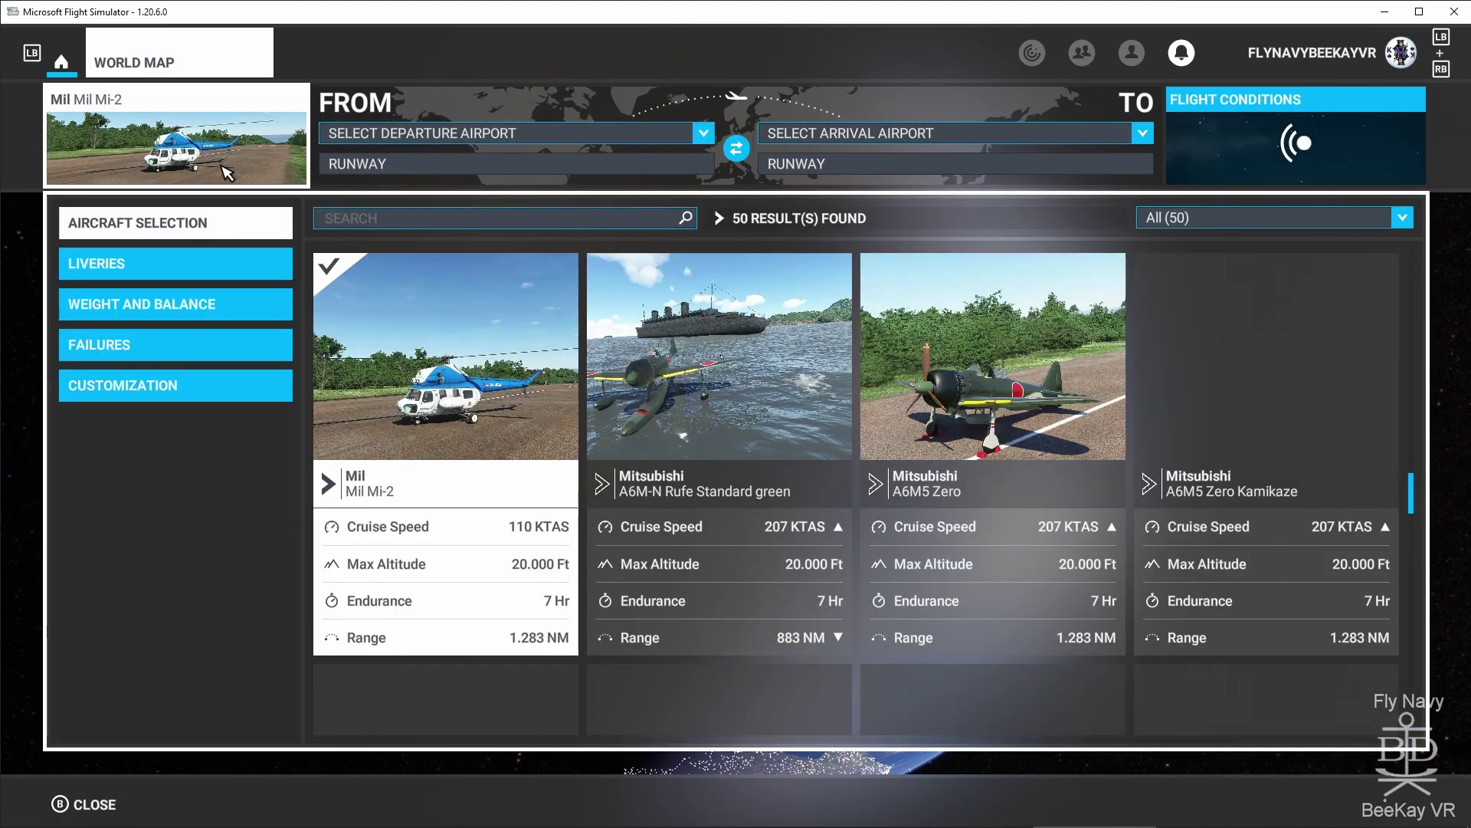
# Step: Set RJX8 Suwanosejima Airport as the departure with the local time at 10:43, and start the flight
pyautogui.click(443, 135)
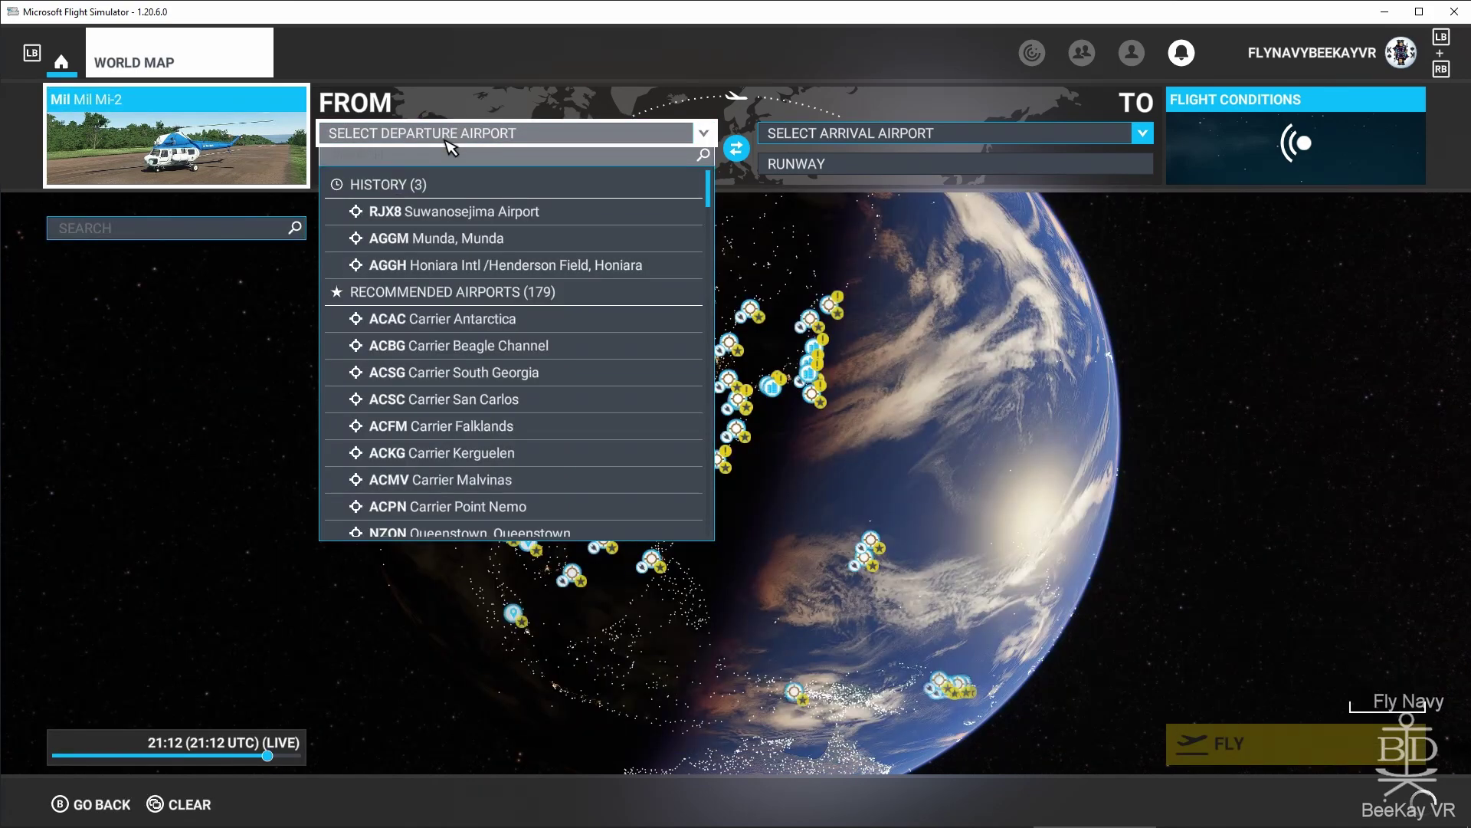
pyautogui.click(440, 223)
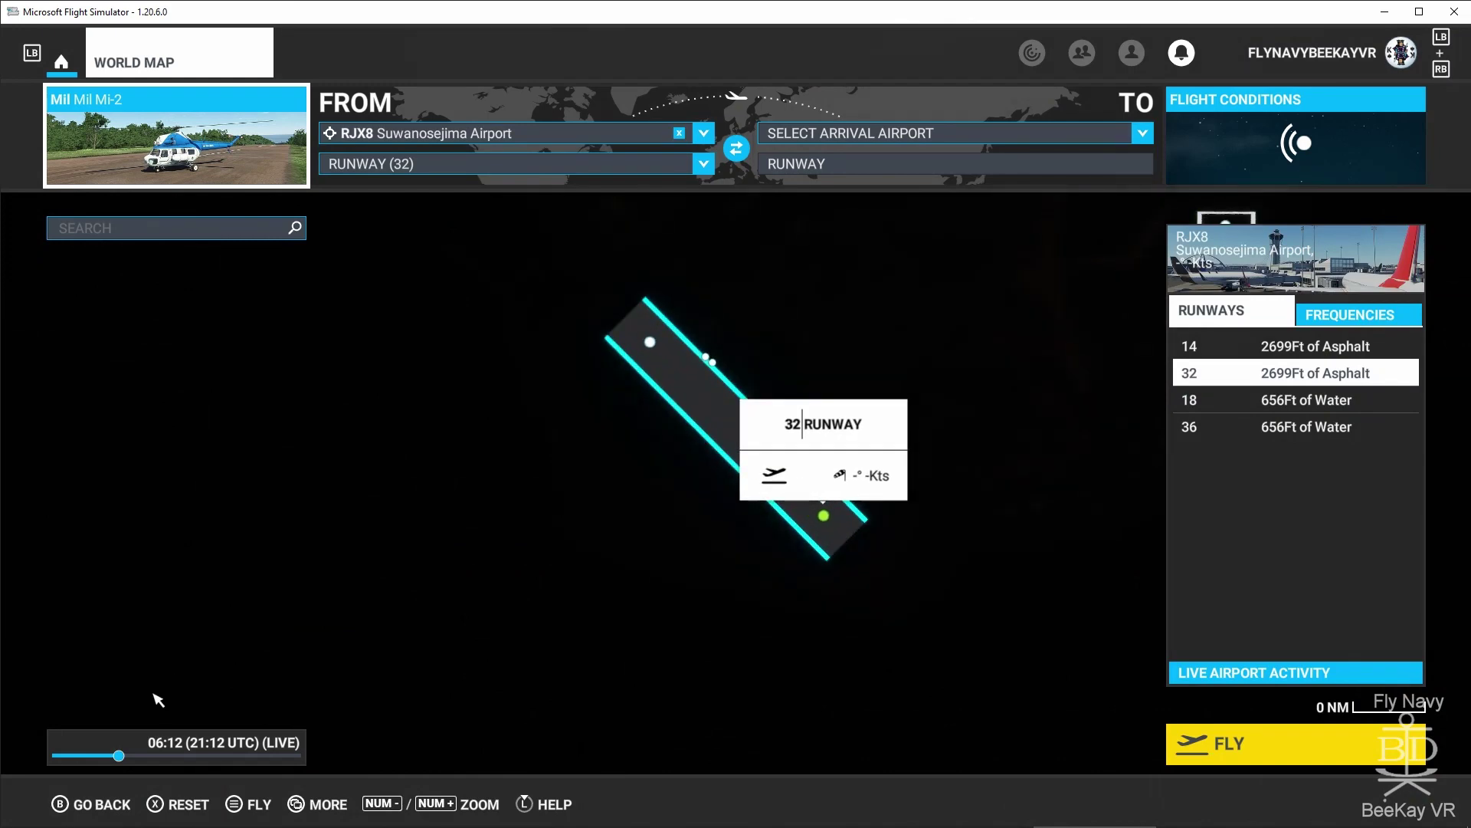
pyautogui.click(170, 757)
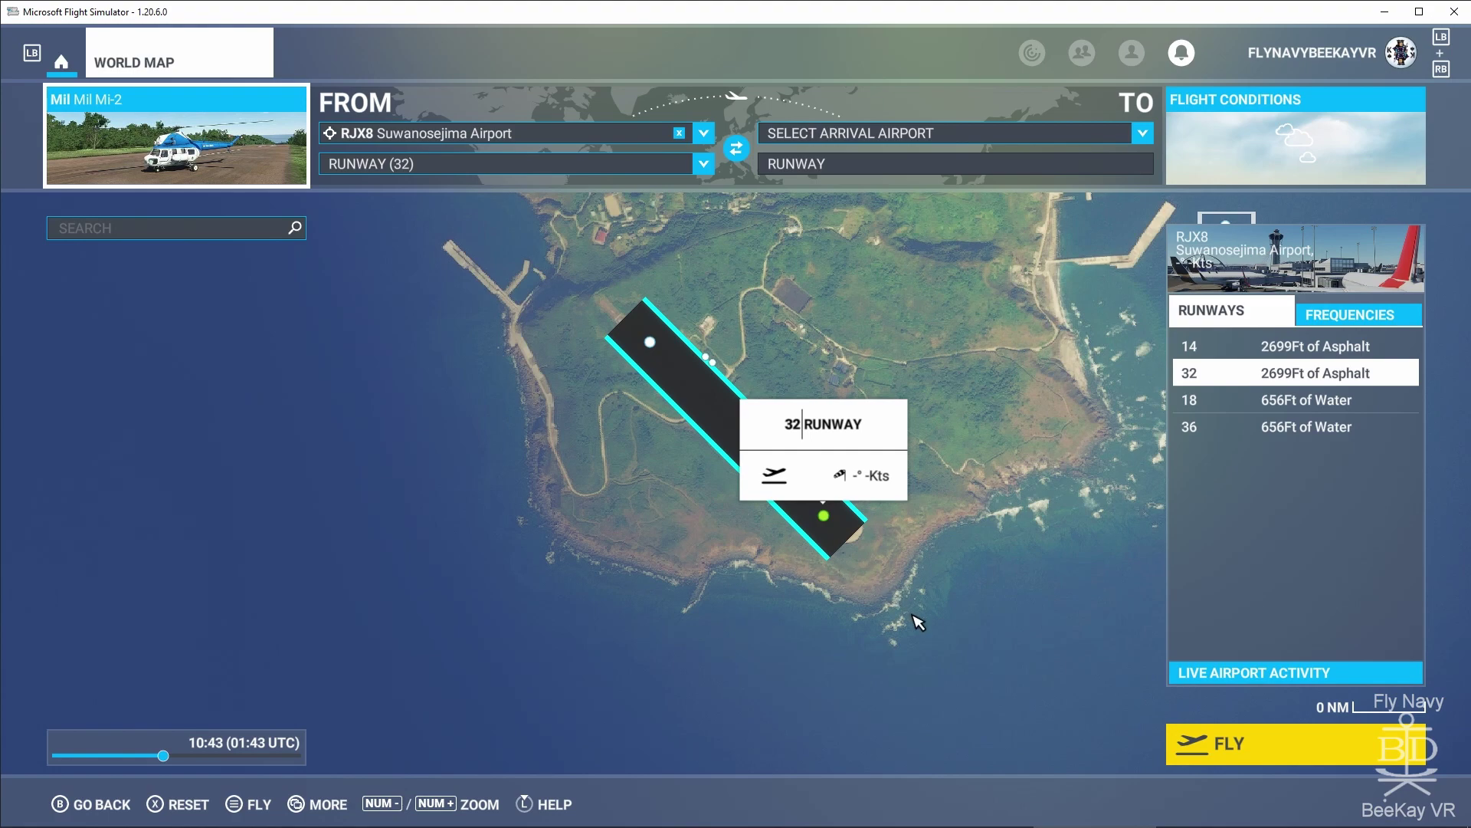
pyautogui.click(1251, 745)
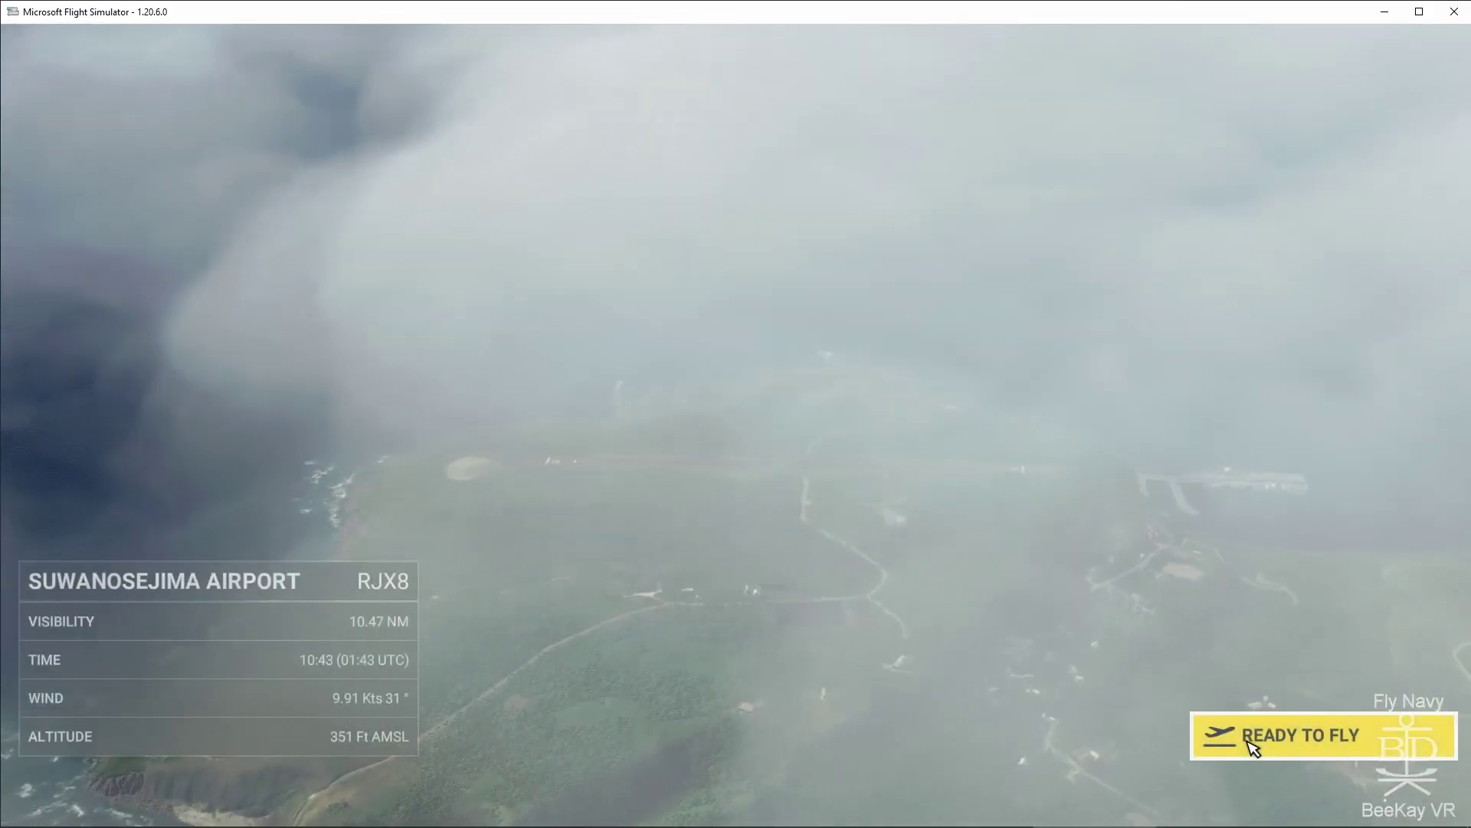
pyautogui.click(1252, 747)
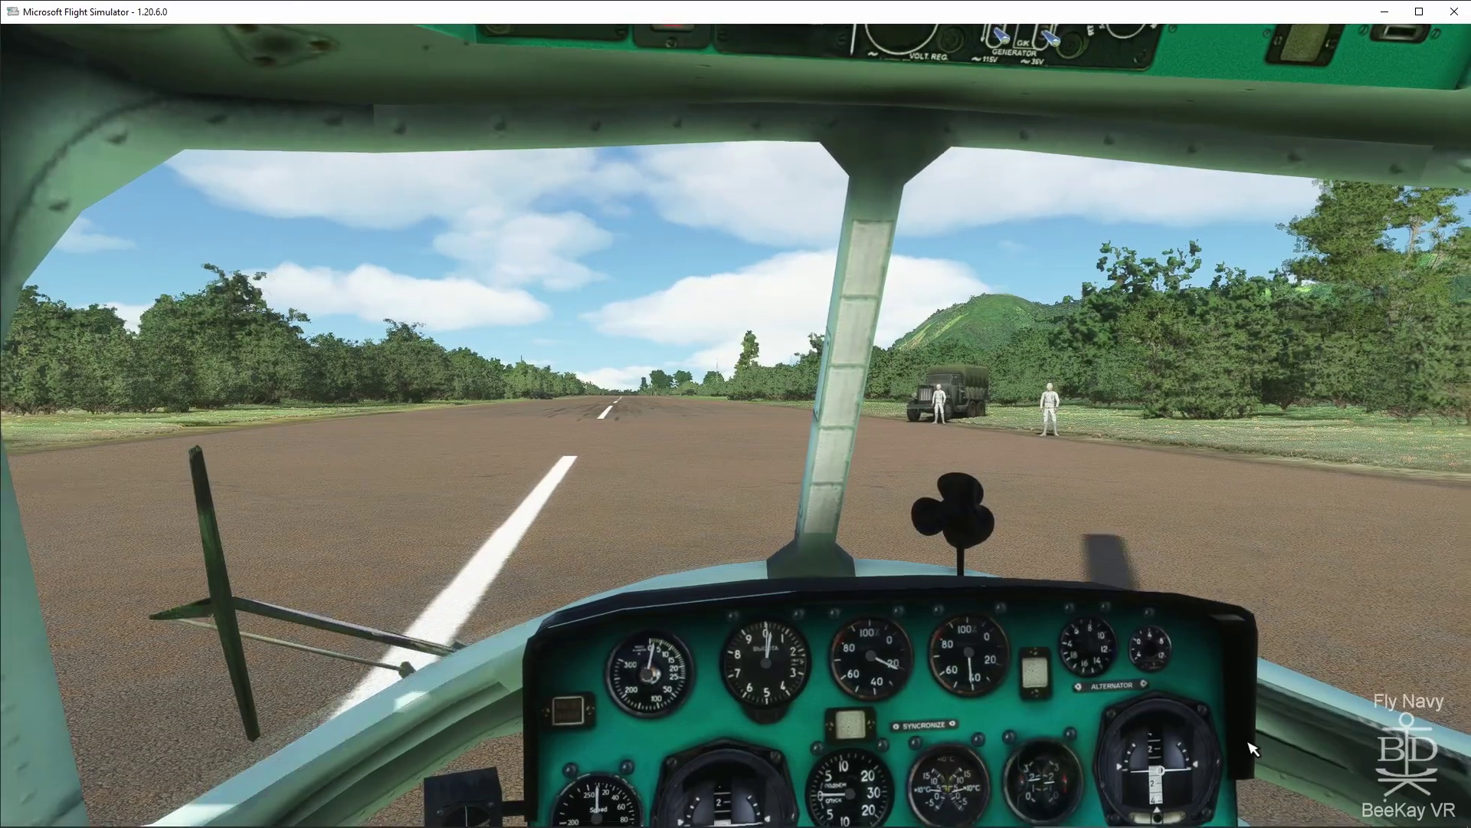
# Step: Alternate between the cockpit and external views to inspect the helicopter's livery on the runway
pyautogui.press('End')
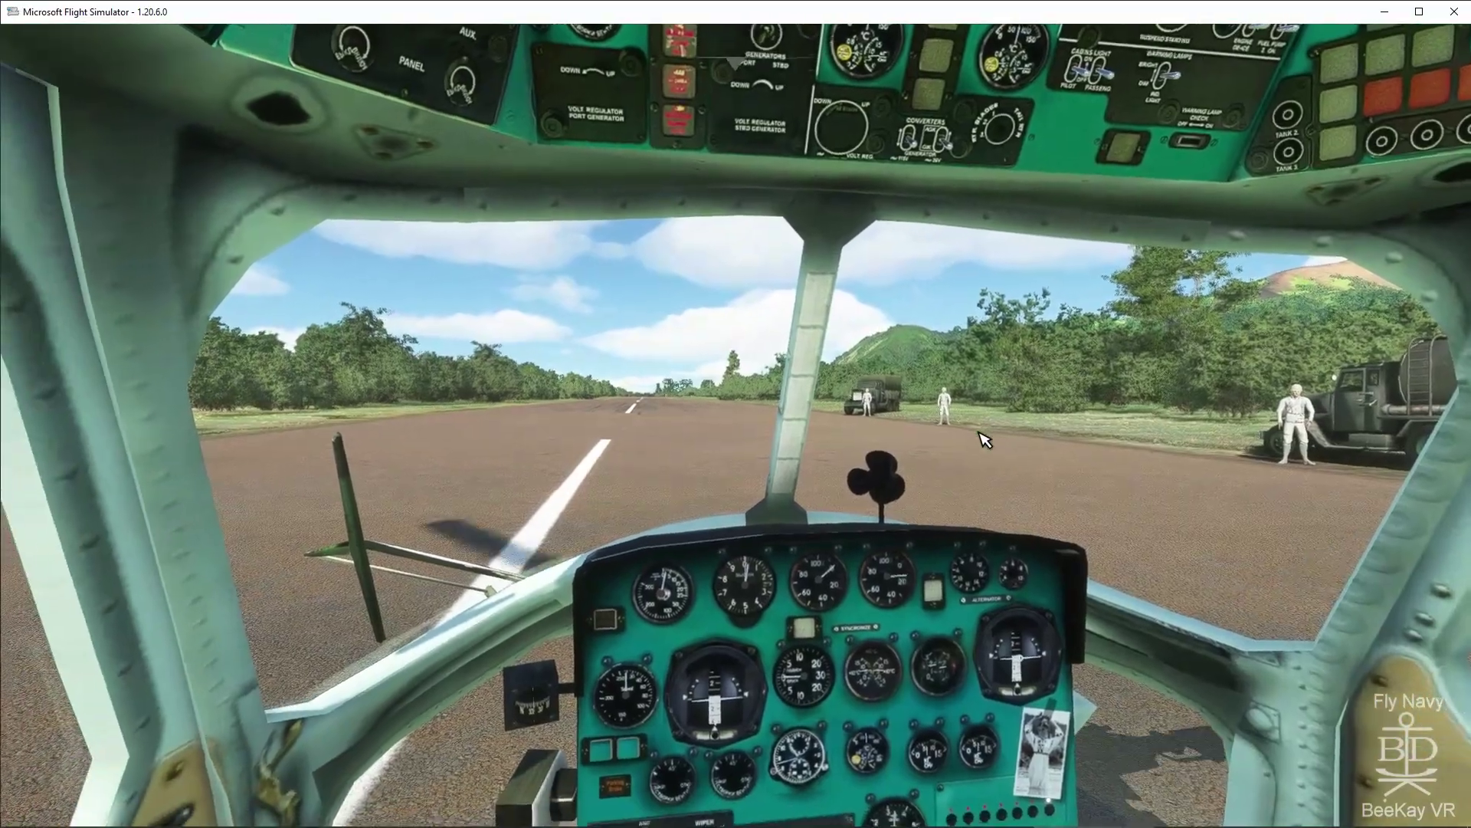
pyautogui.press('End')
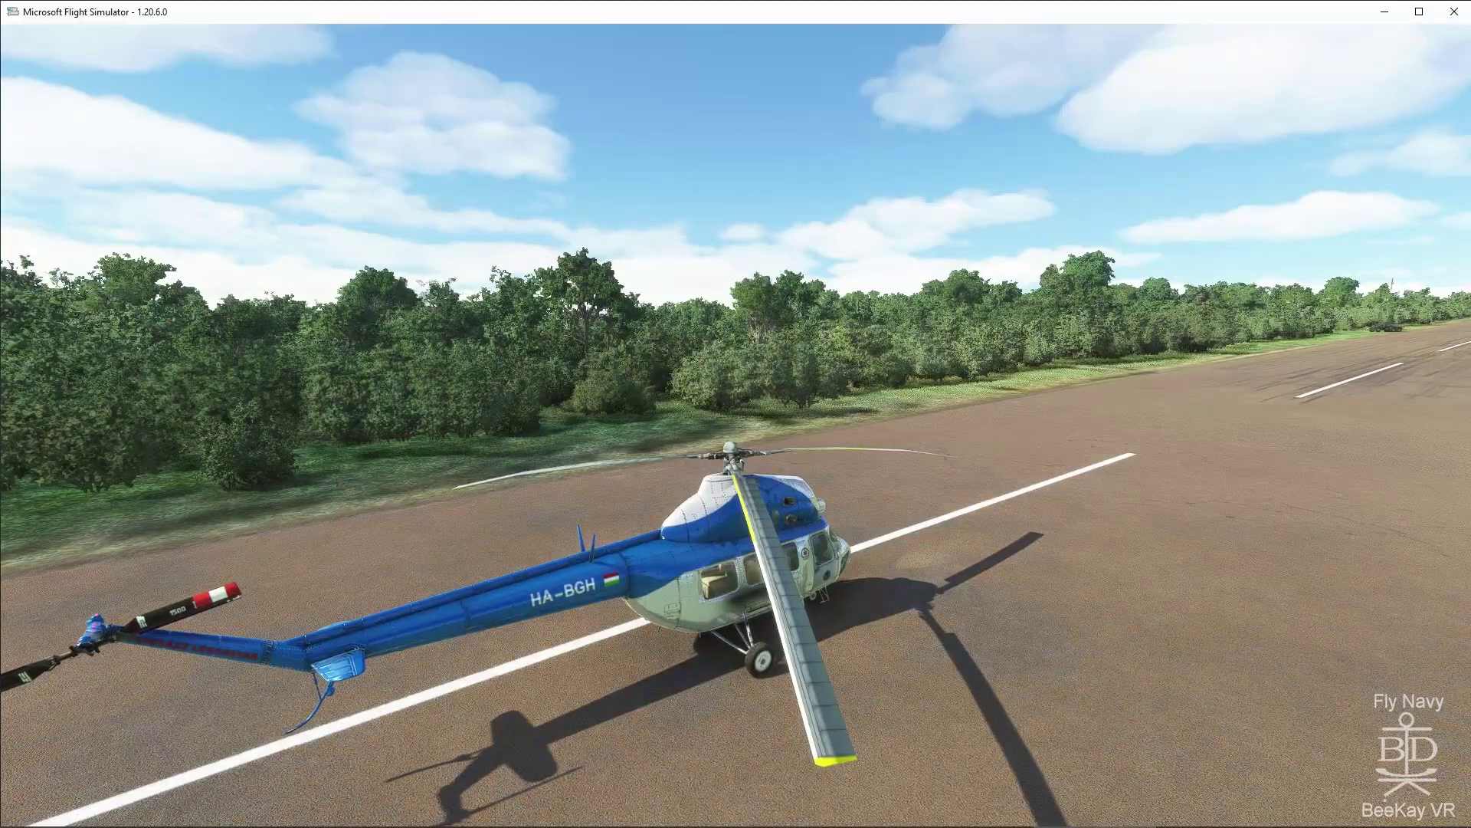
pyautogui.press('End')
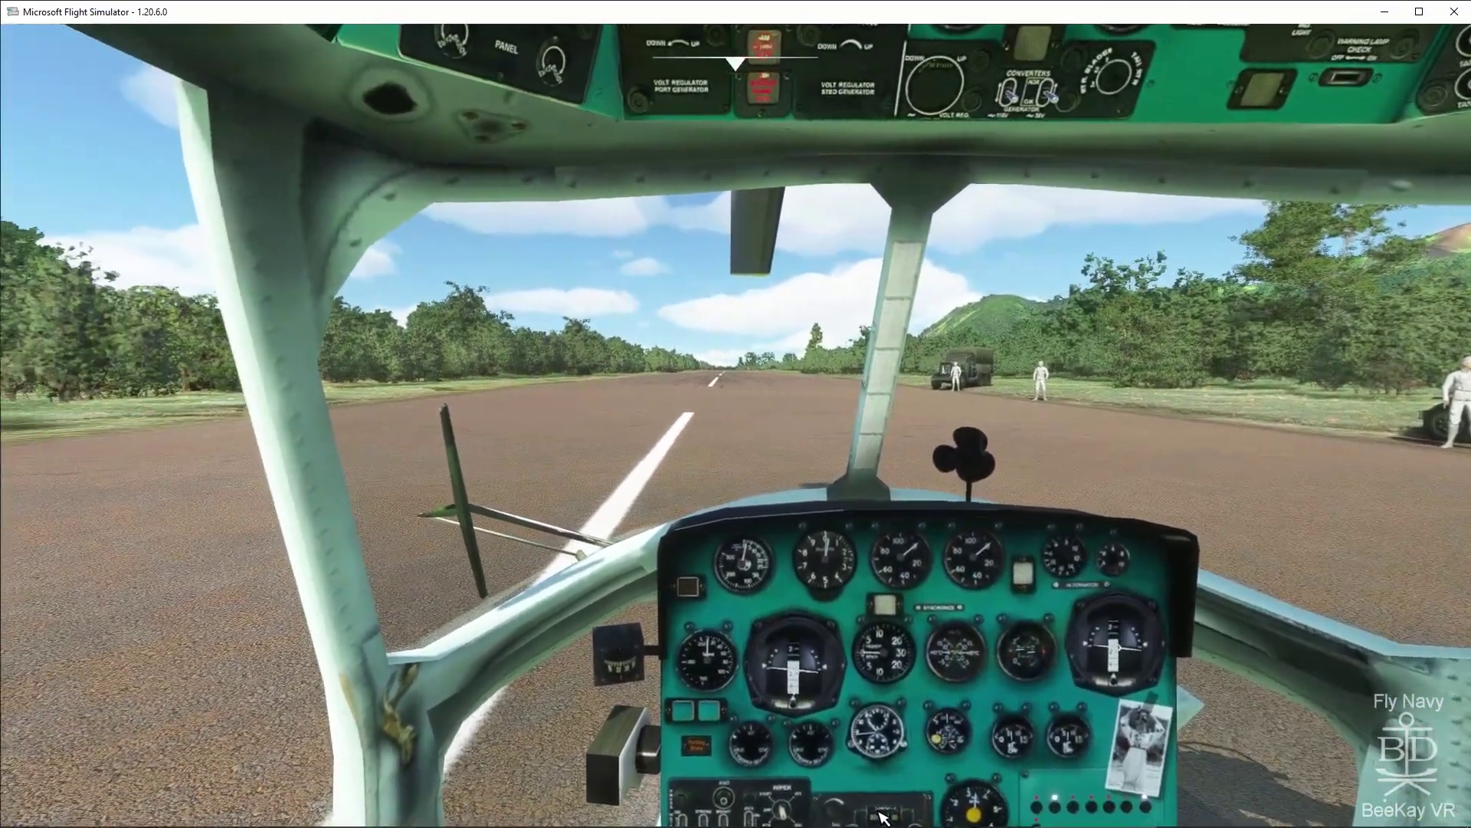
pyautogui.press('End')
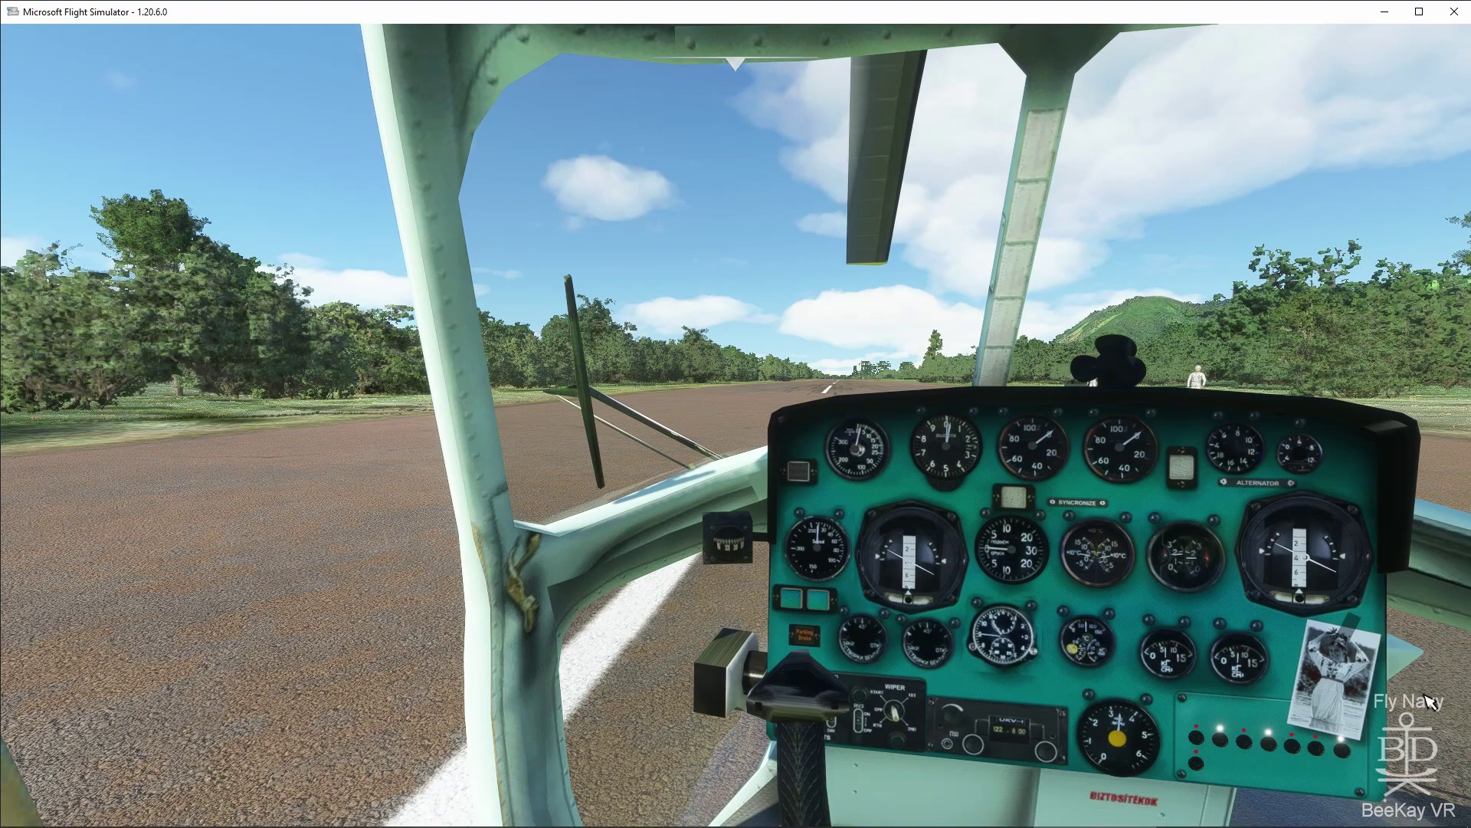
pyautogui.press('End')
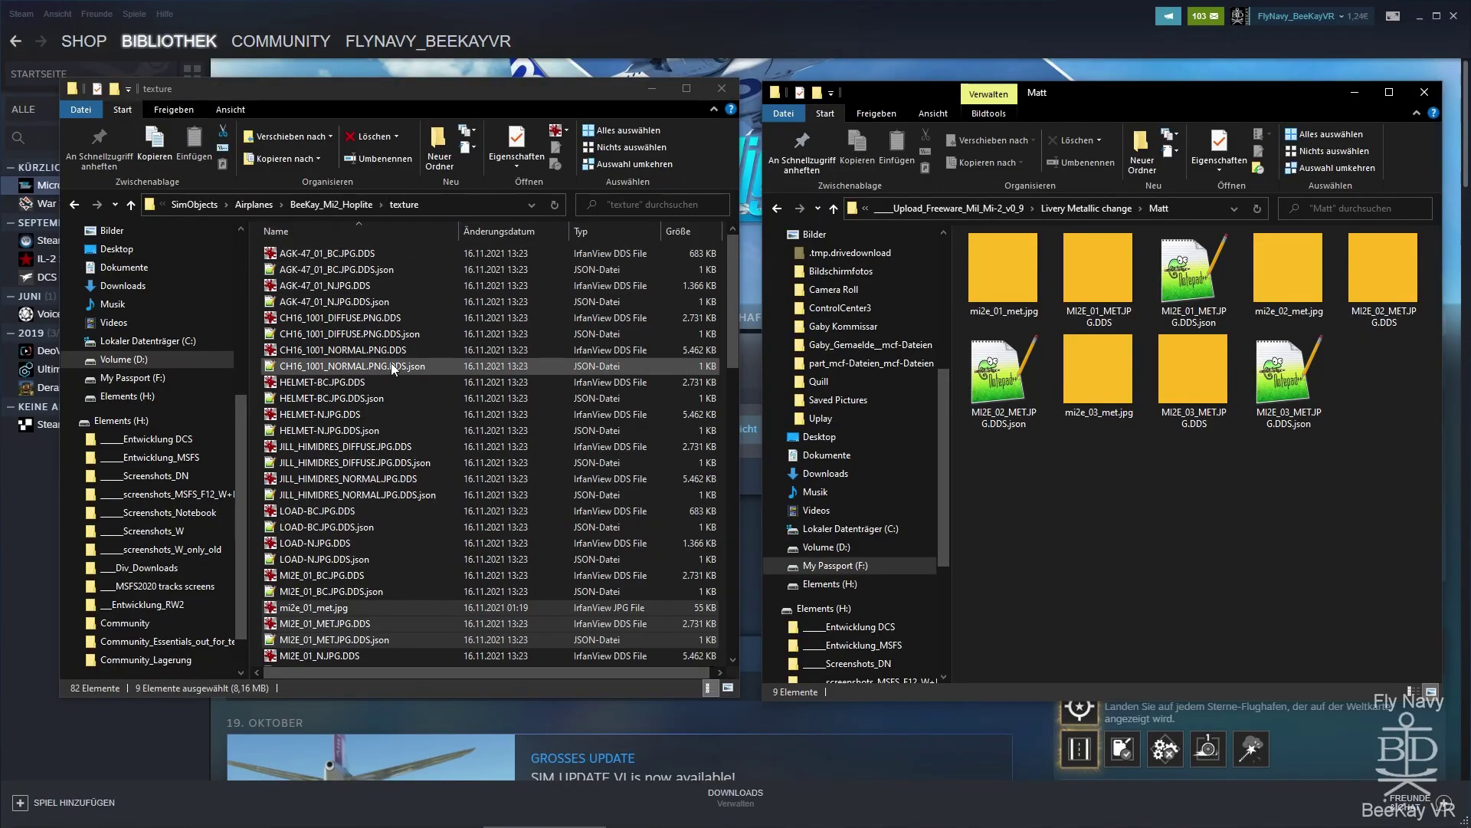
# Step: View the current MI2E_01_MET.JPG.DDS in the helicopter's texture folder and close the image
pyautogui.scroll(-4, 391, 362)
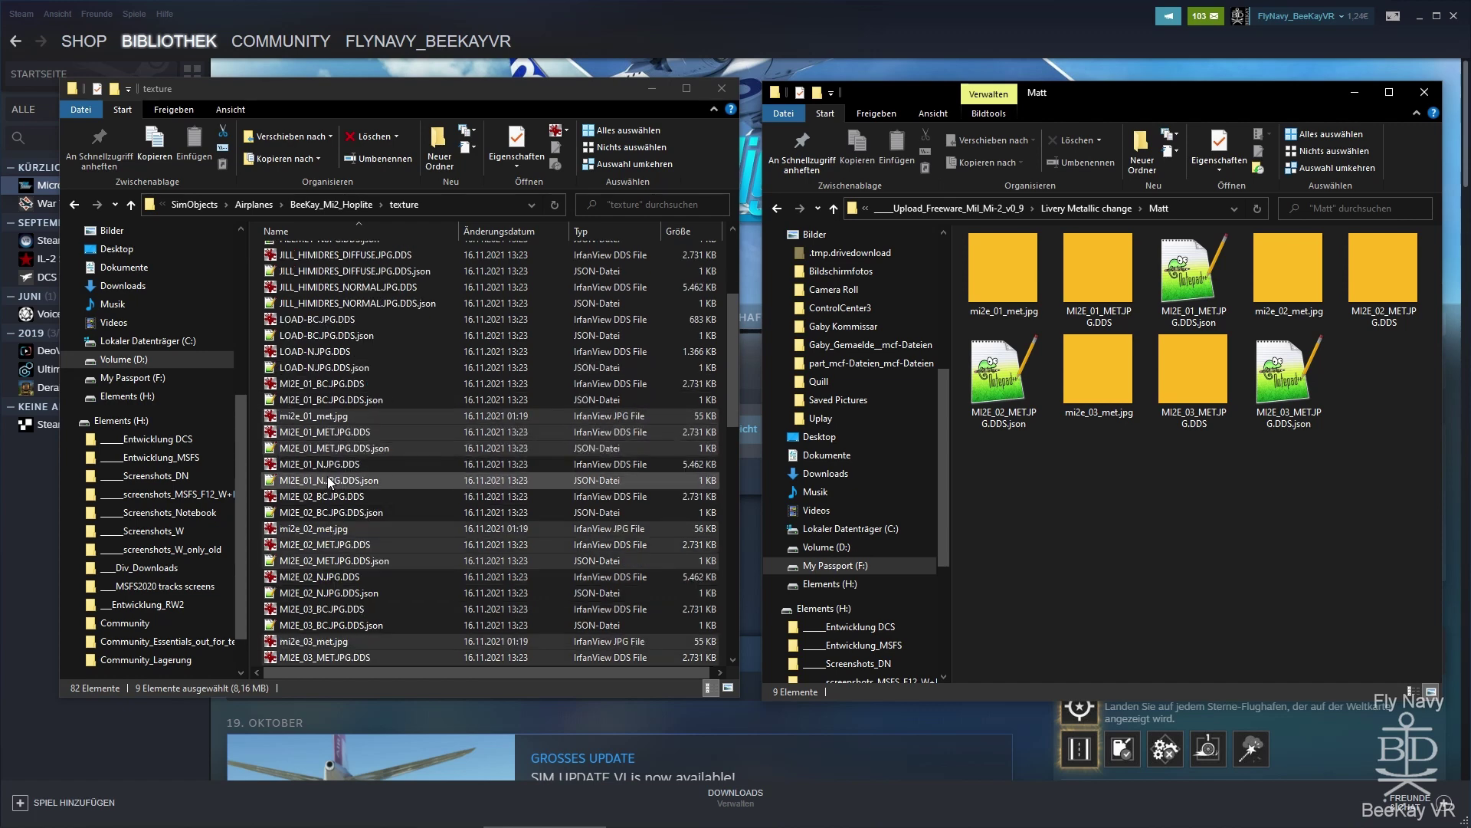
pyautogui.doubleClick(314, 432)
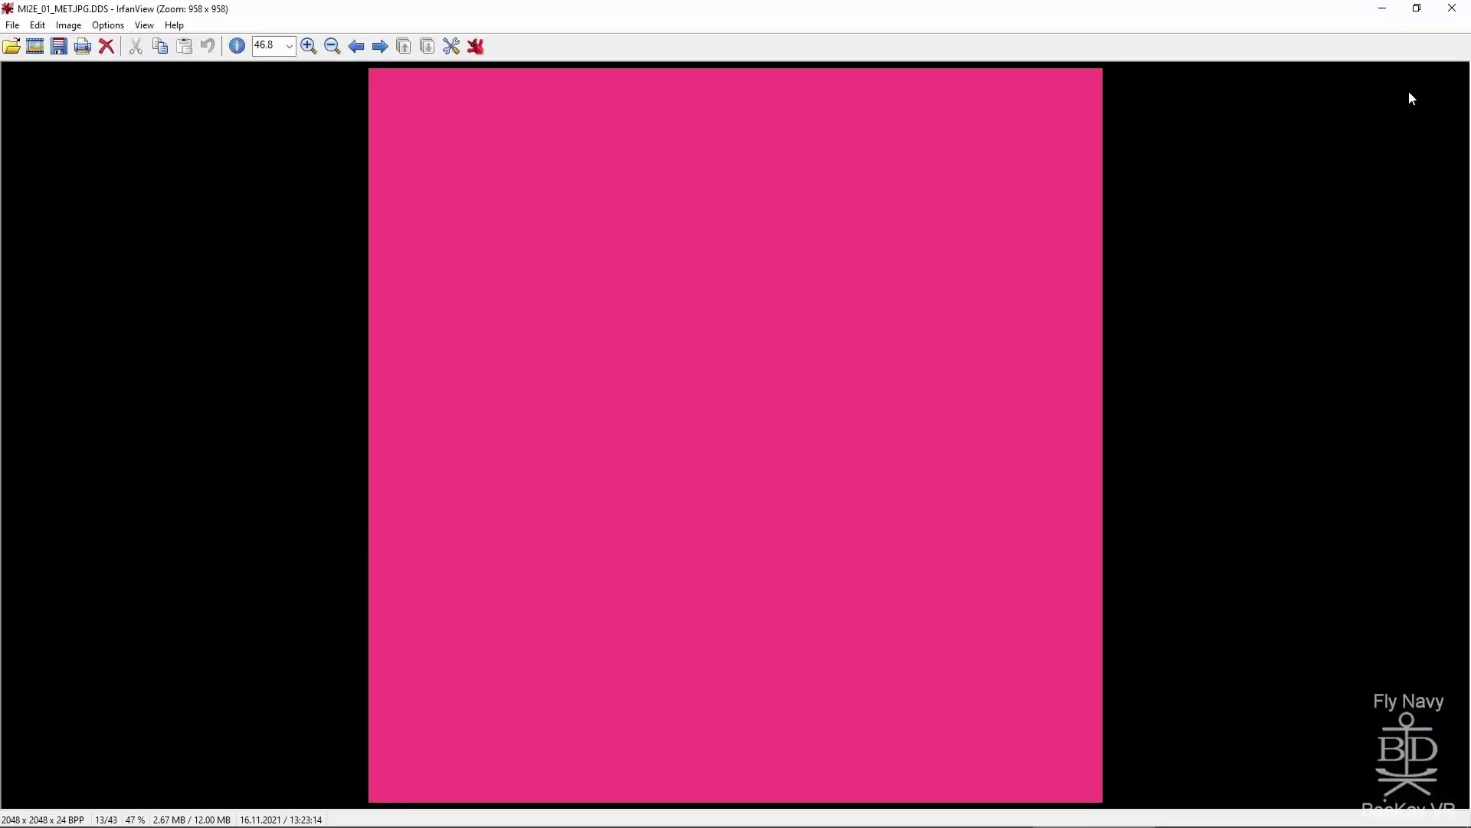
pyautogui.click(1453, 11)
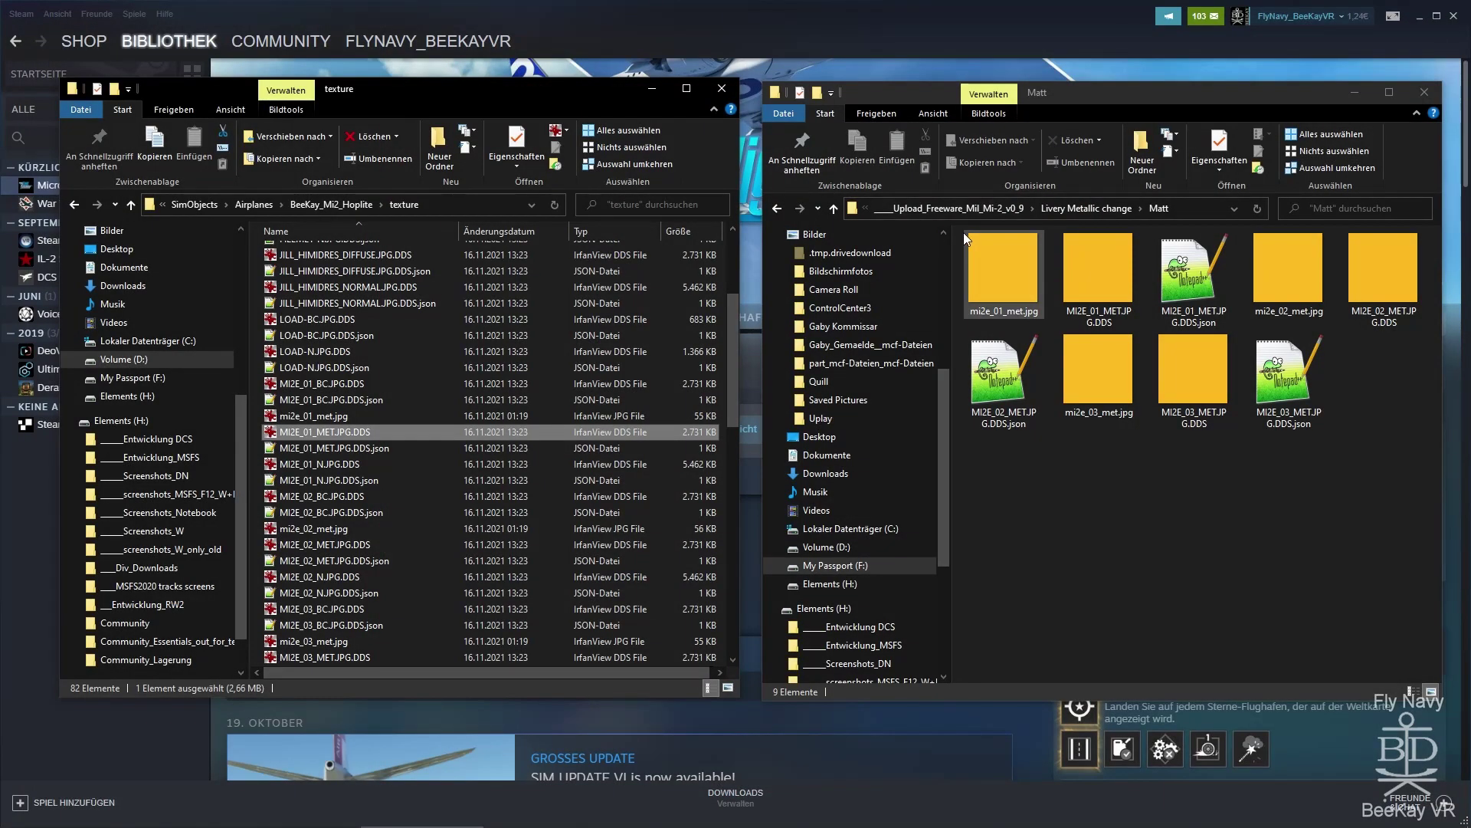
# Step: Copy all files from the Matt folder into the helicopter's texture folder, replacing the same-named files, and view the replaced MI2E_01_MET.JPG.DDS
pyautogui.click(1422, 565)
pyautogui.moveTo(1421, 565); pyautogui.dragTo(1008, 254)
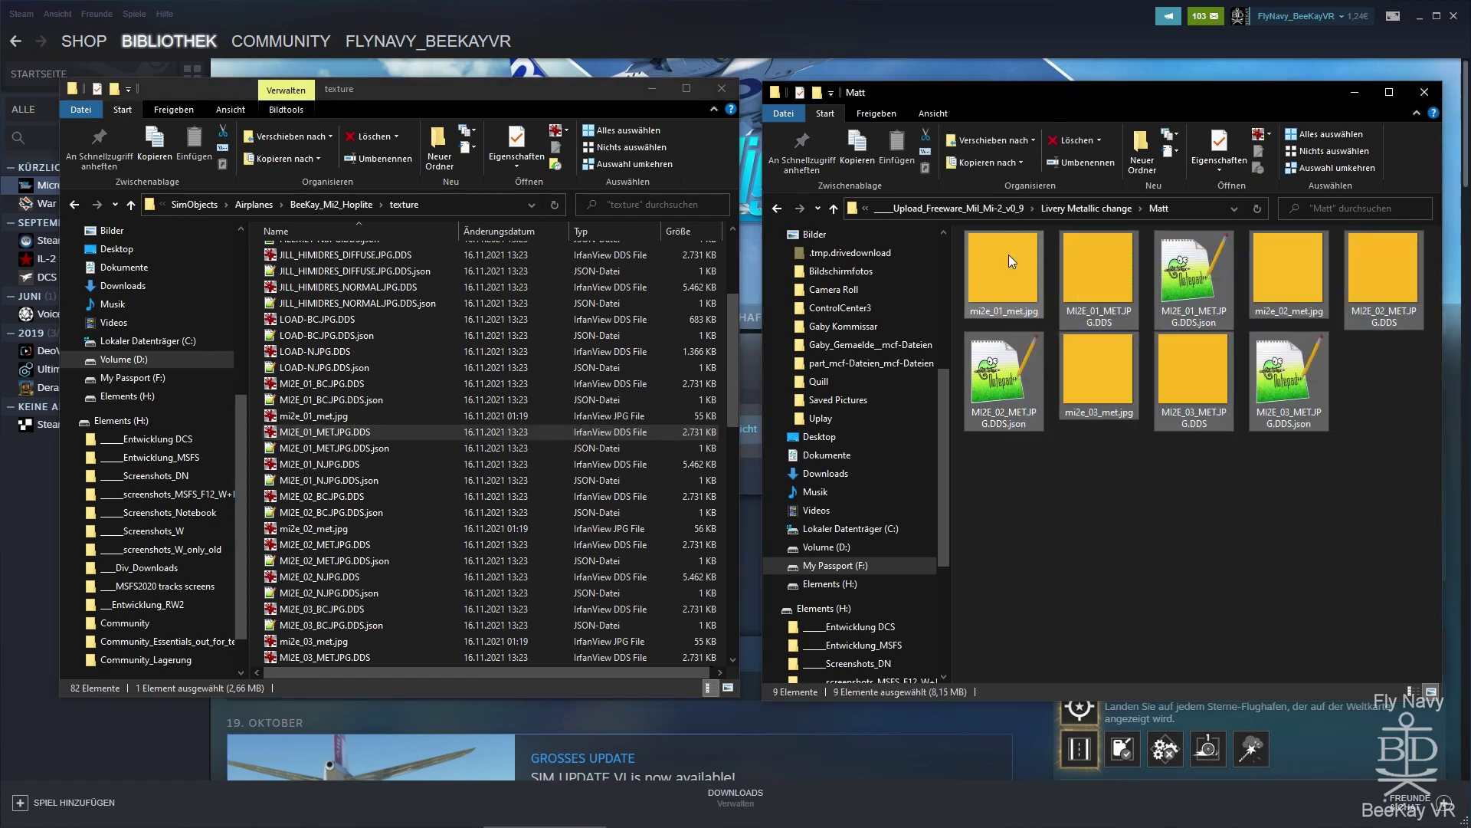
pyautogui.moveTo(1008, 254); pyautogui.dragTo(550, 416)
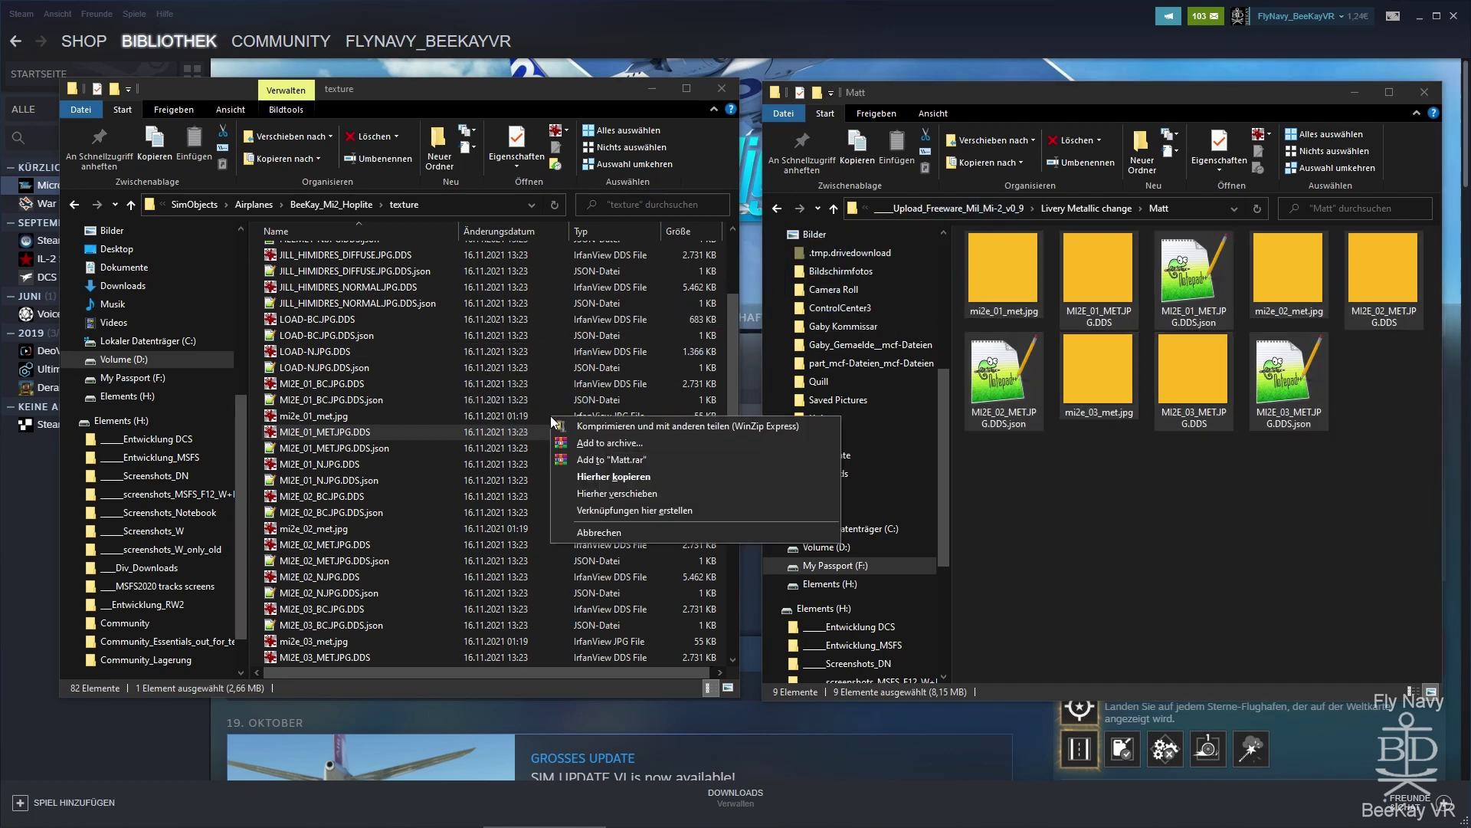
pyautogui.click(600, 479)
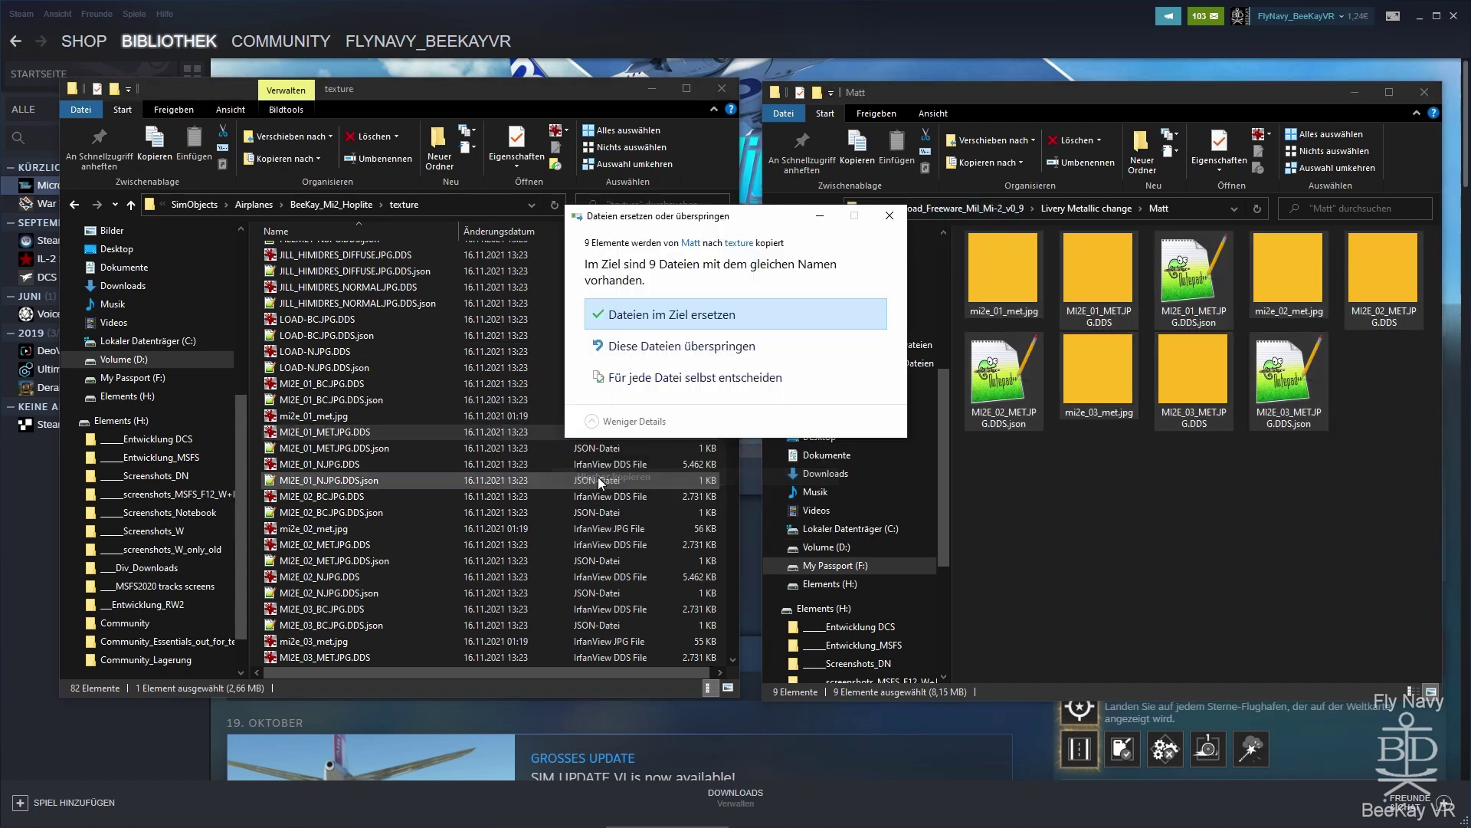
pyautogui.click(663, 315)
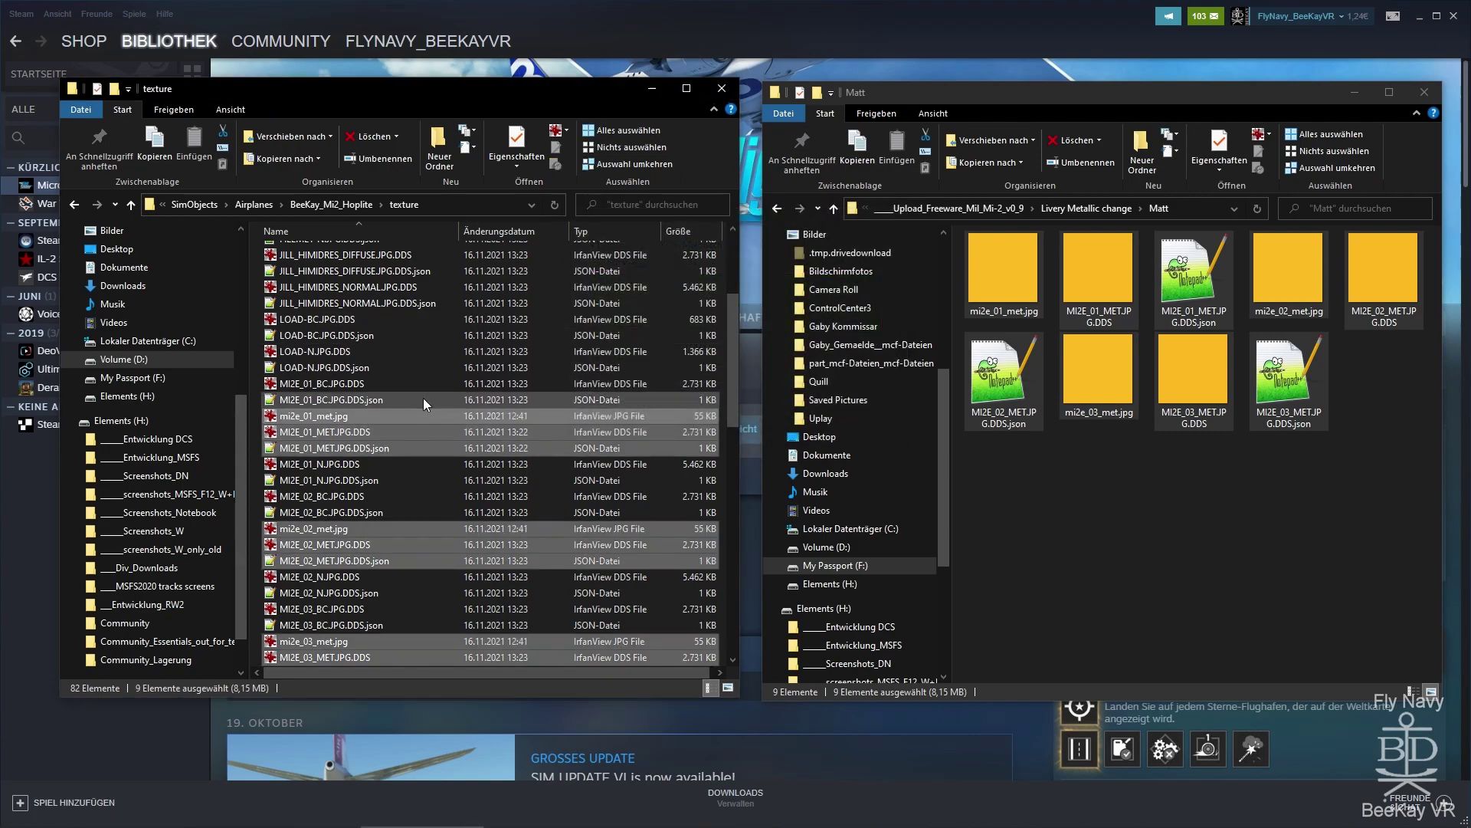
pyautogui.doubleClick(348, 432)
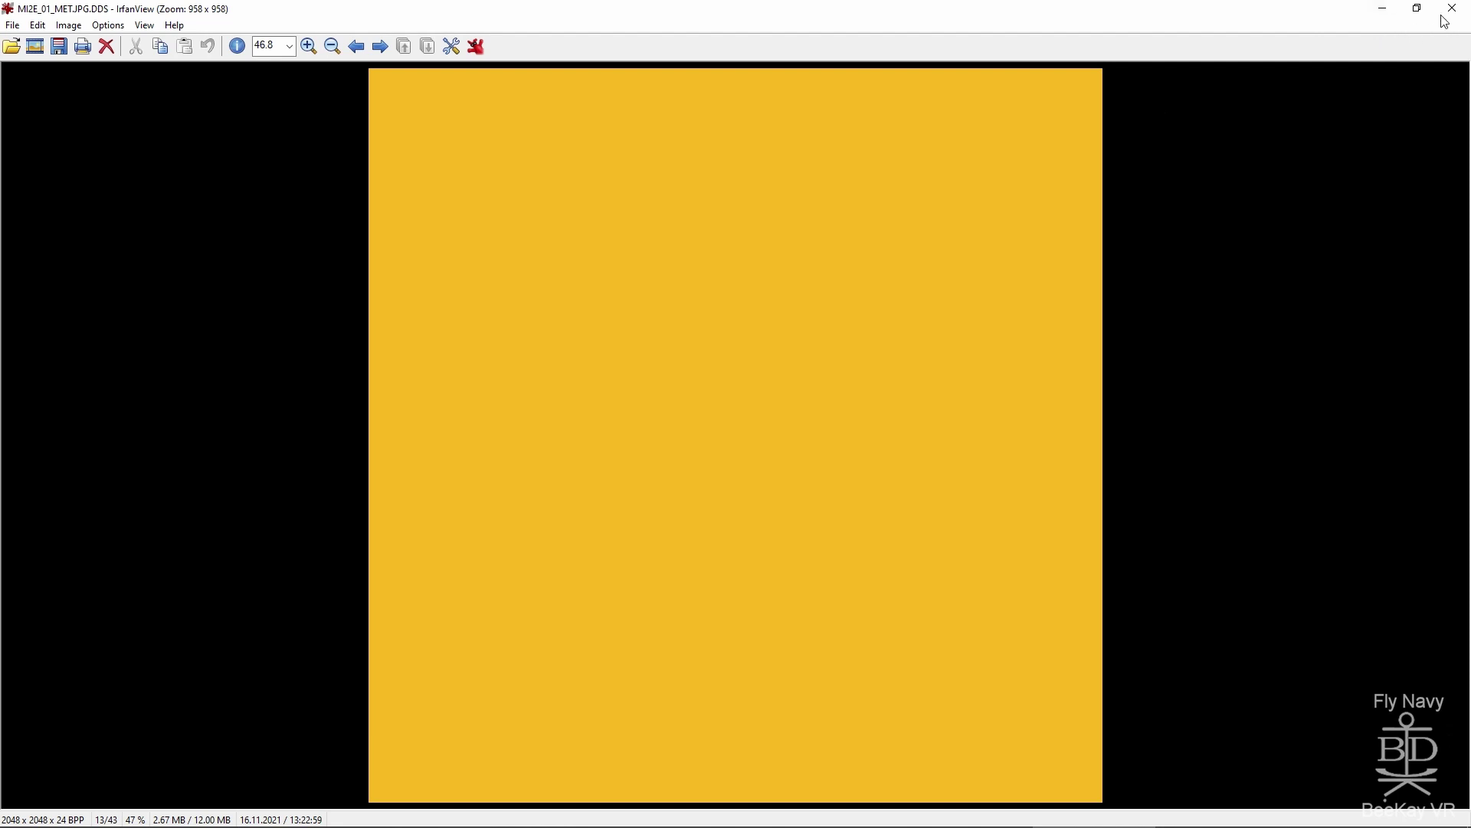
pyautogui.click(1382, 8)
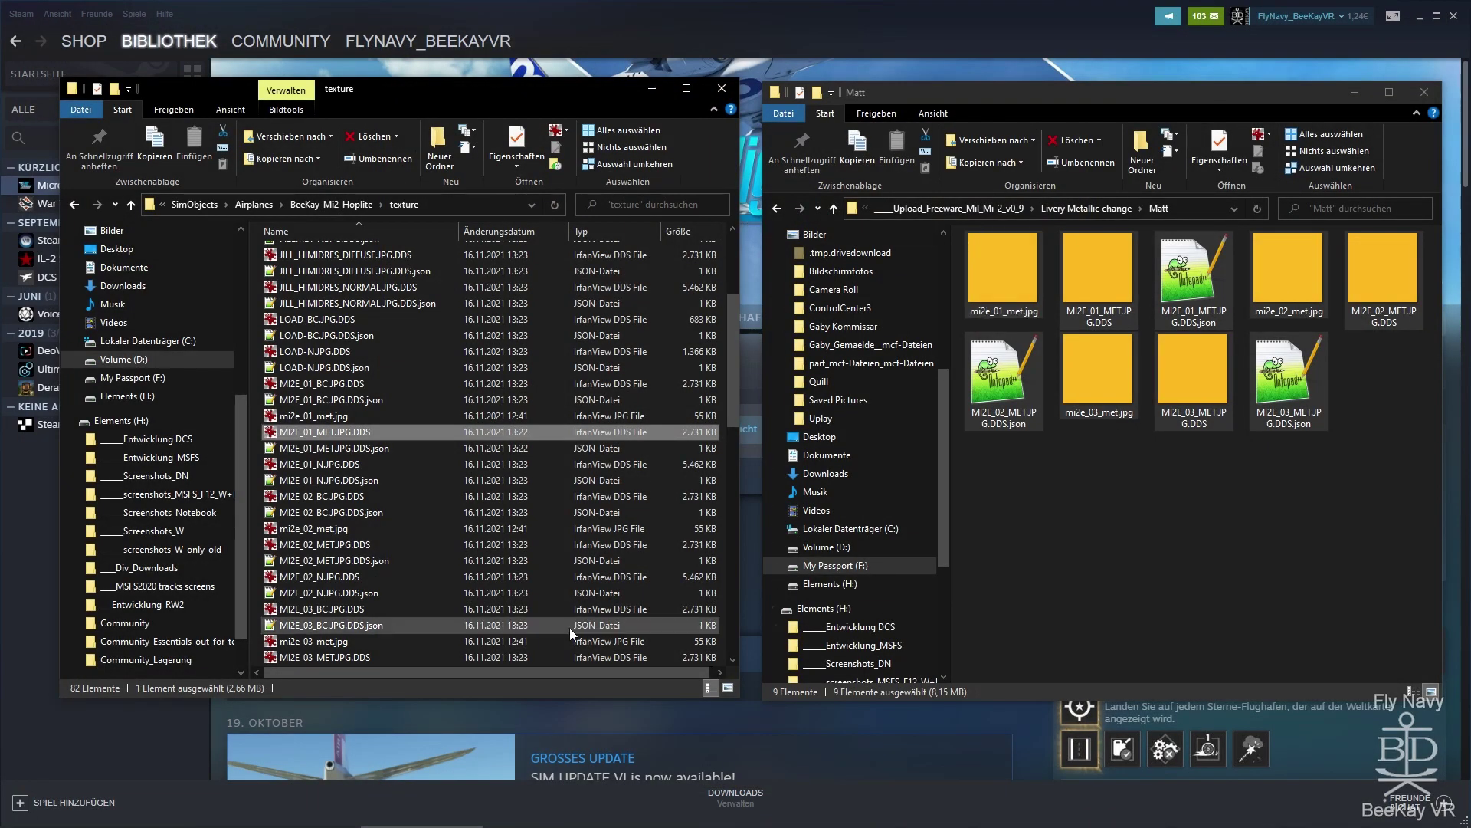
# Step: Return to the Mi-2 cockpit in Microsoft Flight Simulator and flip the main Cargo Release switch up
pyautogui.click(94, 760)
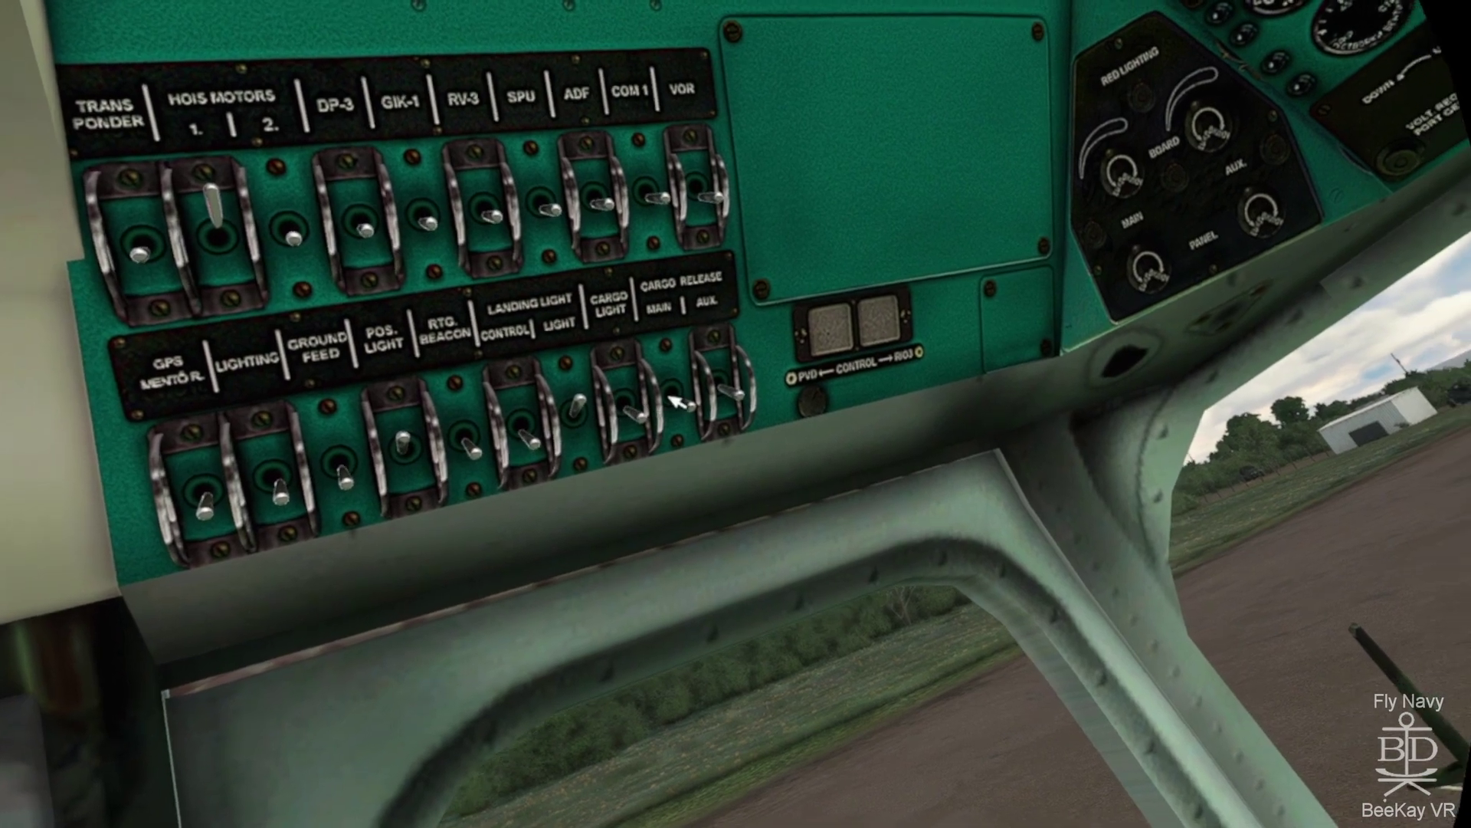
pyautogui.click(676, 397)
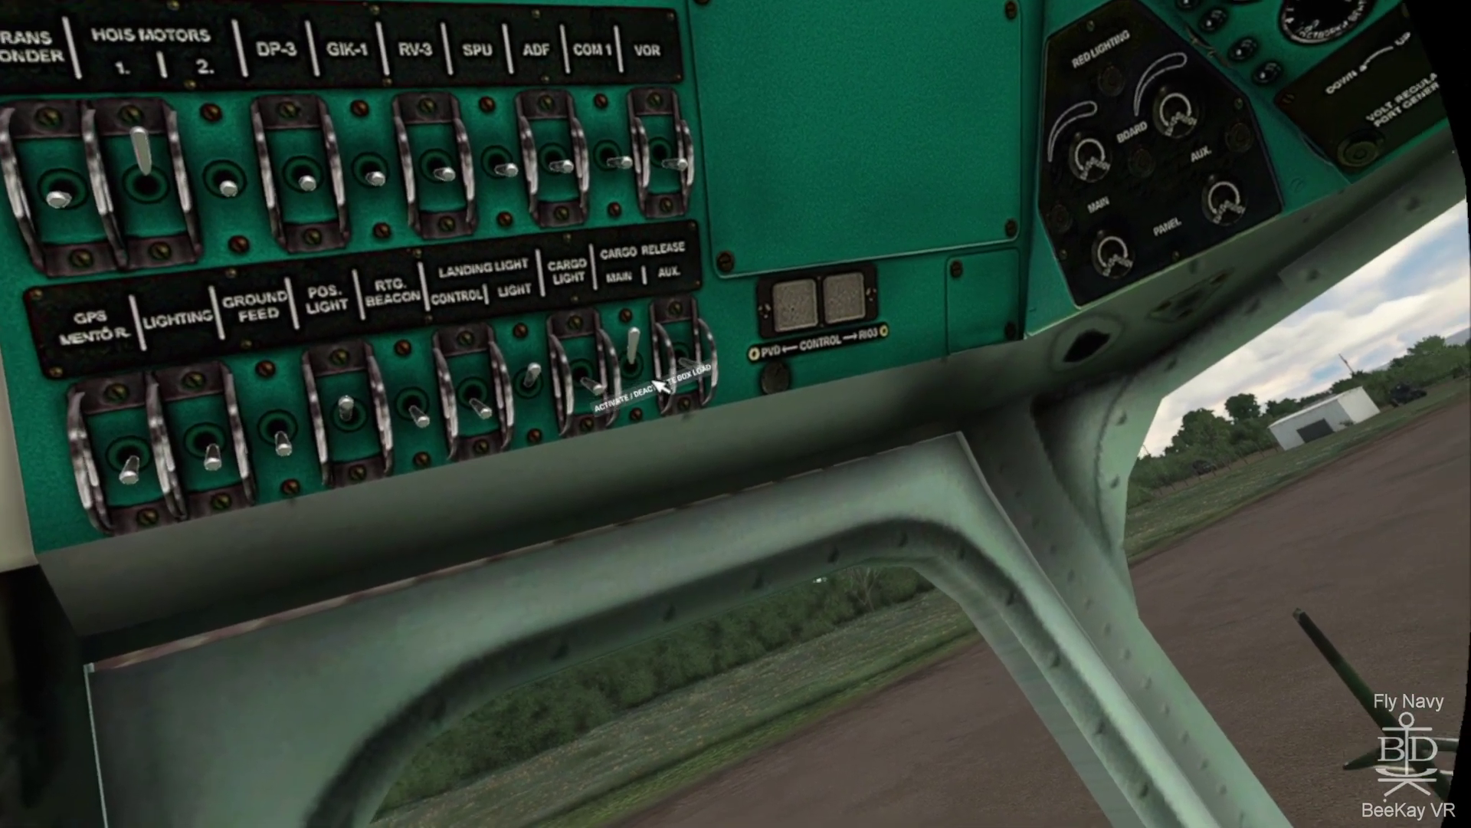